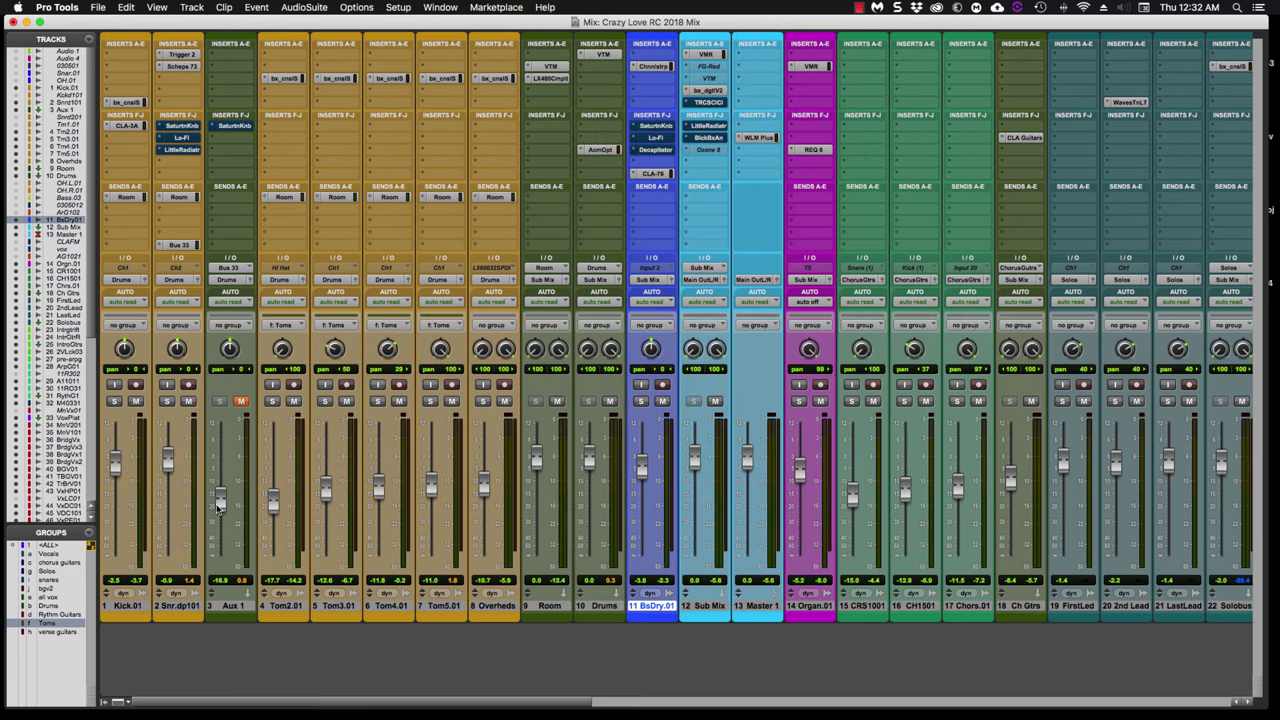
Step: Play the snare and sweep Trigger 2's mix between 0% and 100%, leaving it near 49%
left_click(181, 55)
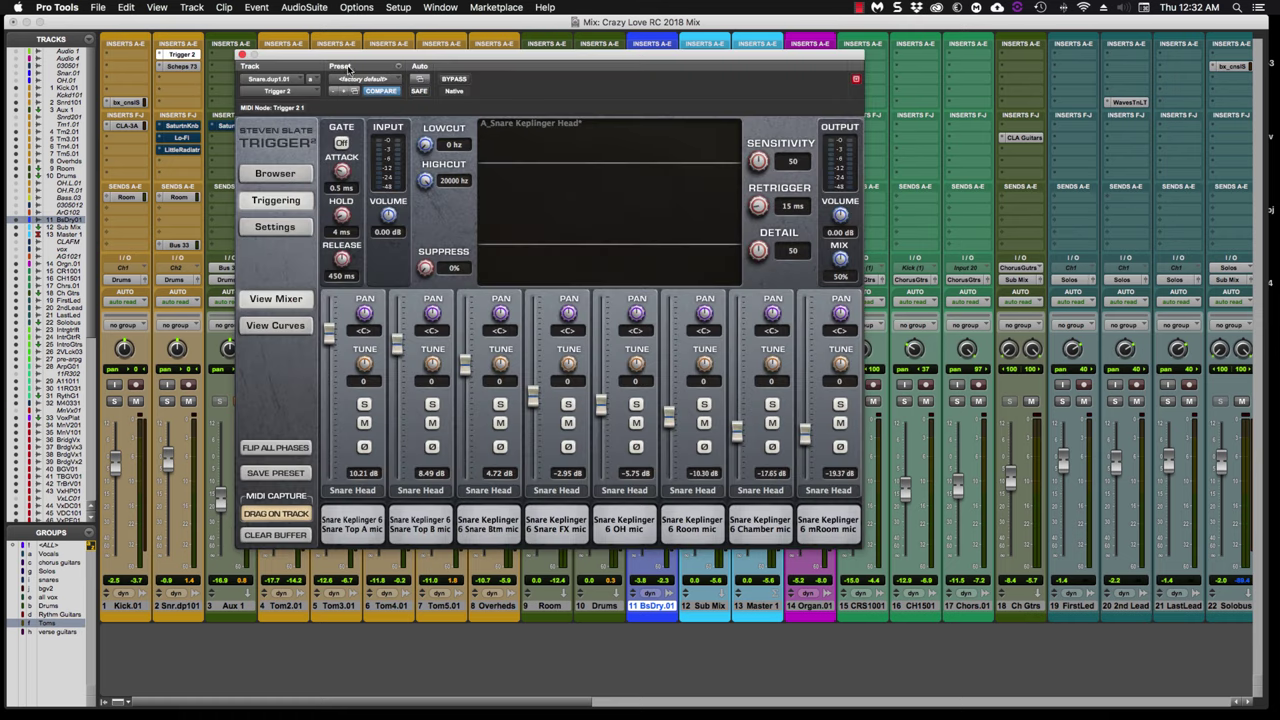
left_click_drag(409, 57, 481, 57)
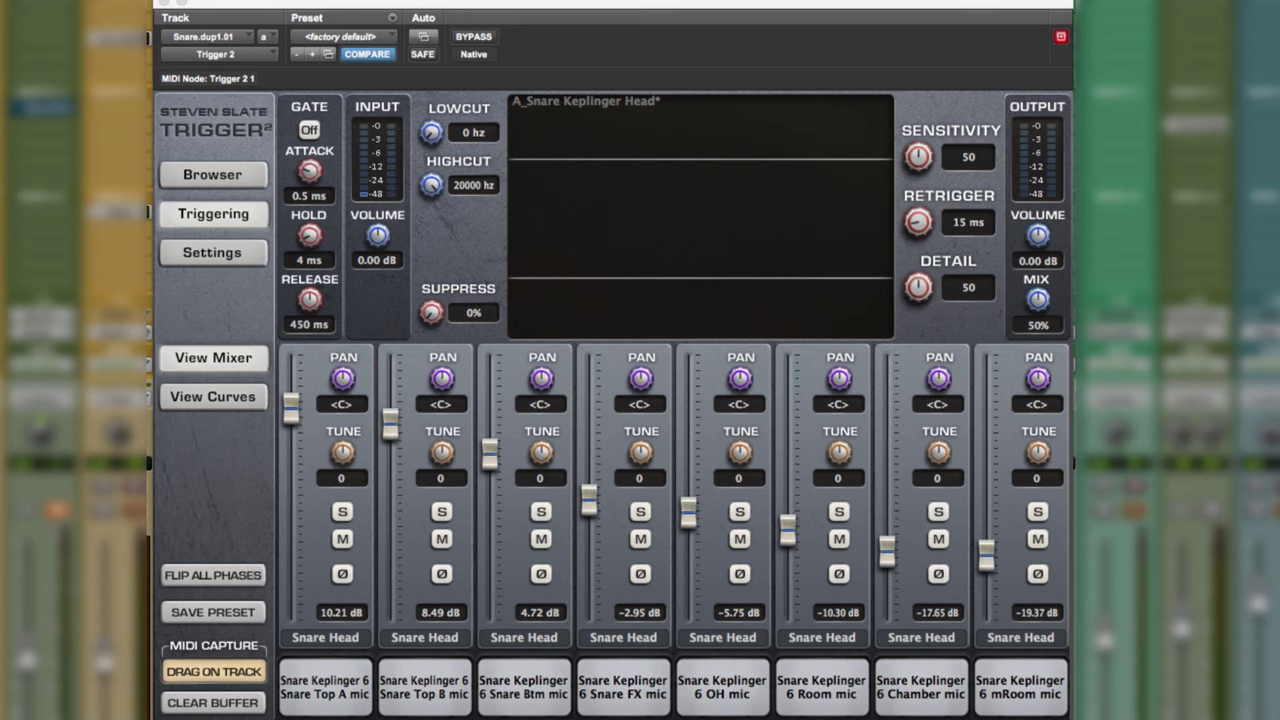
key("space")
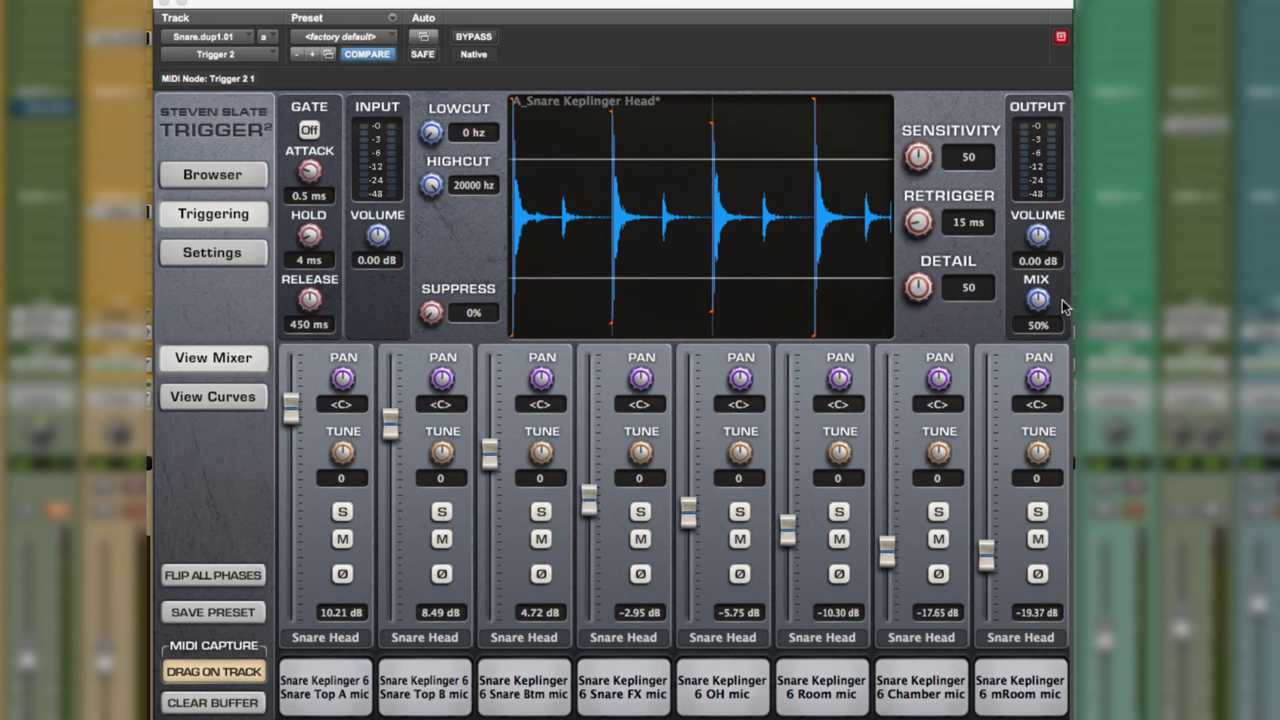
left_click_drag(1063, 307, 1060, 322)
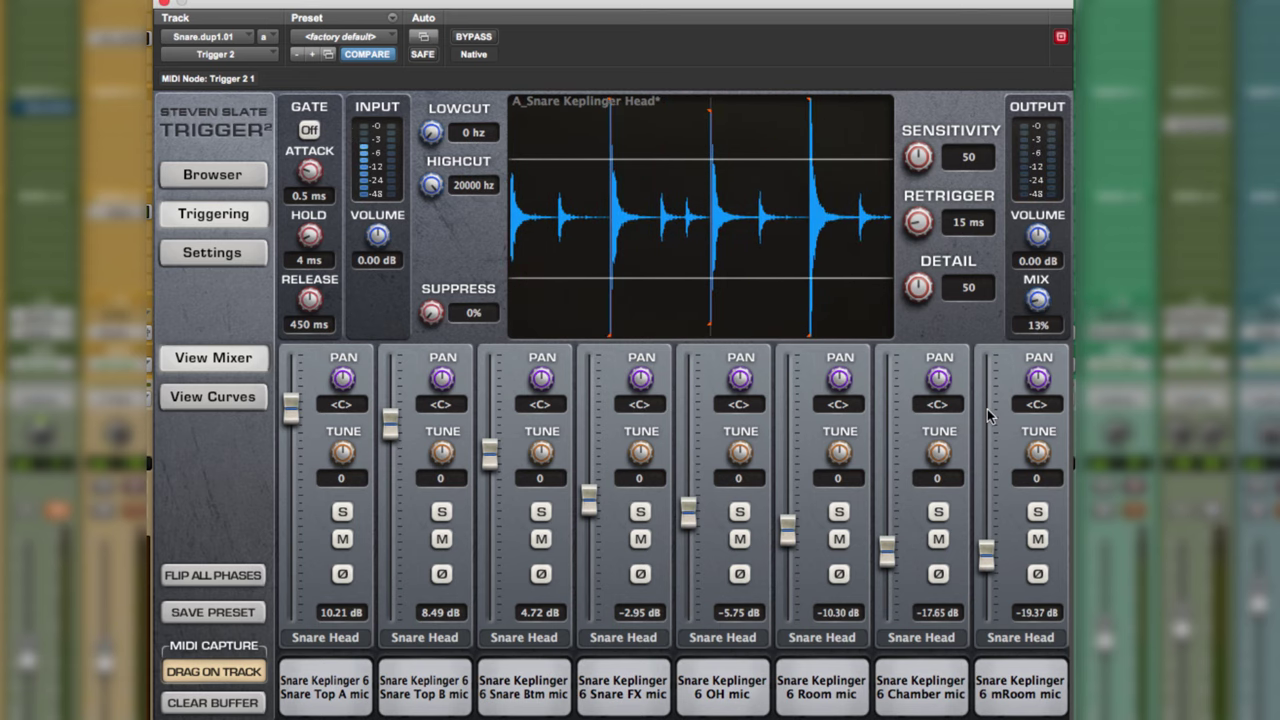
left_click_drag(988, 415, 988, 462)
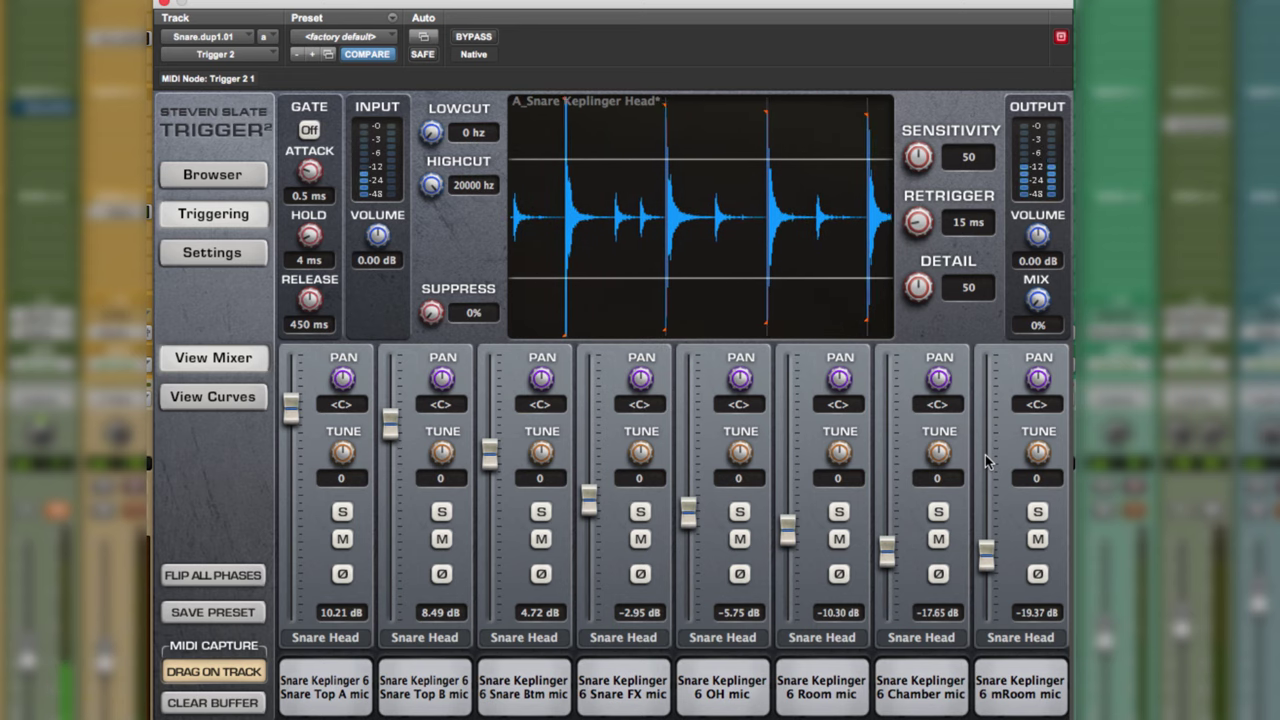
left_click_drag(988, 462, 1015, 4)
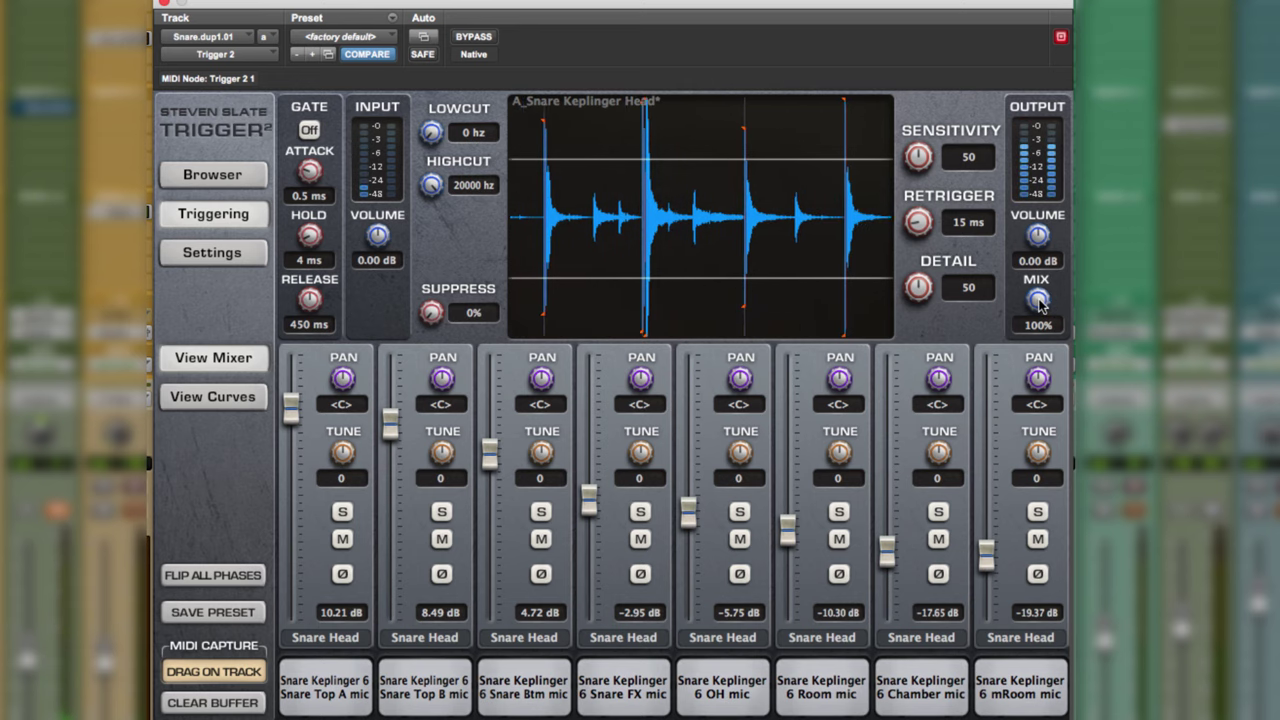
left_click_drag(1040, 303, 1020, 390)
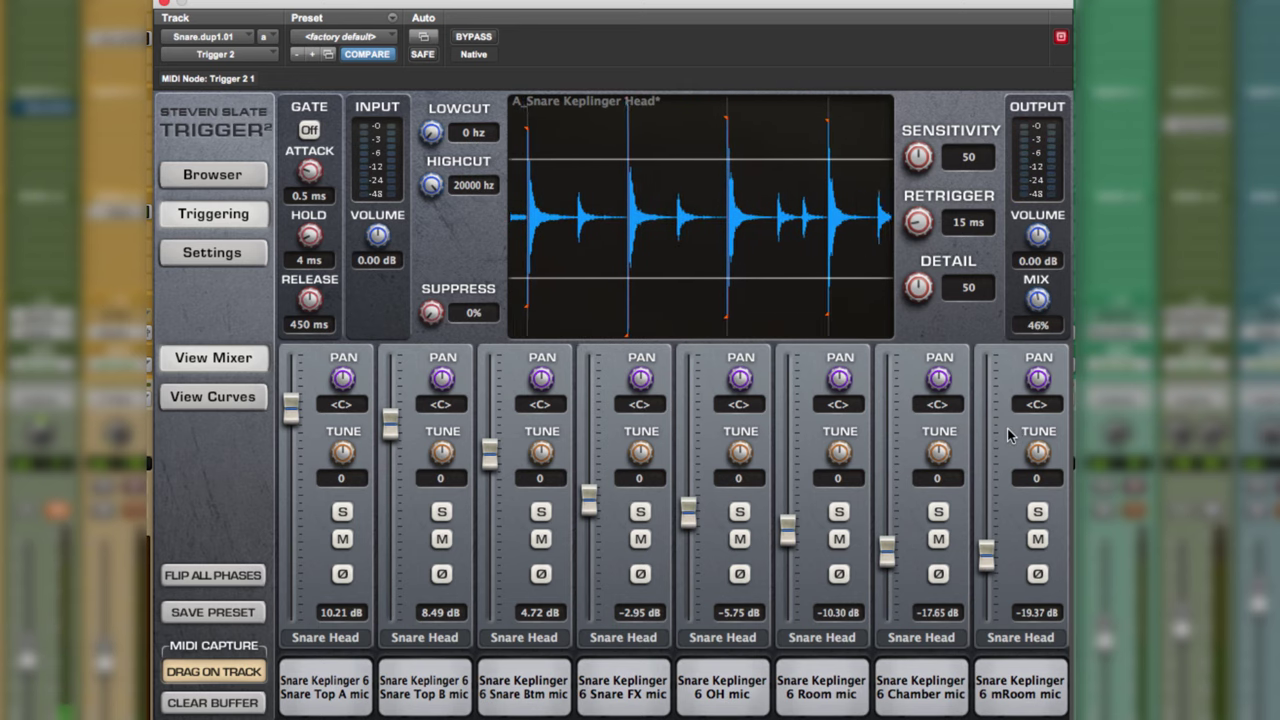
left_click_drag(1010, 435, 1011, 419)
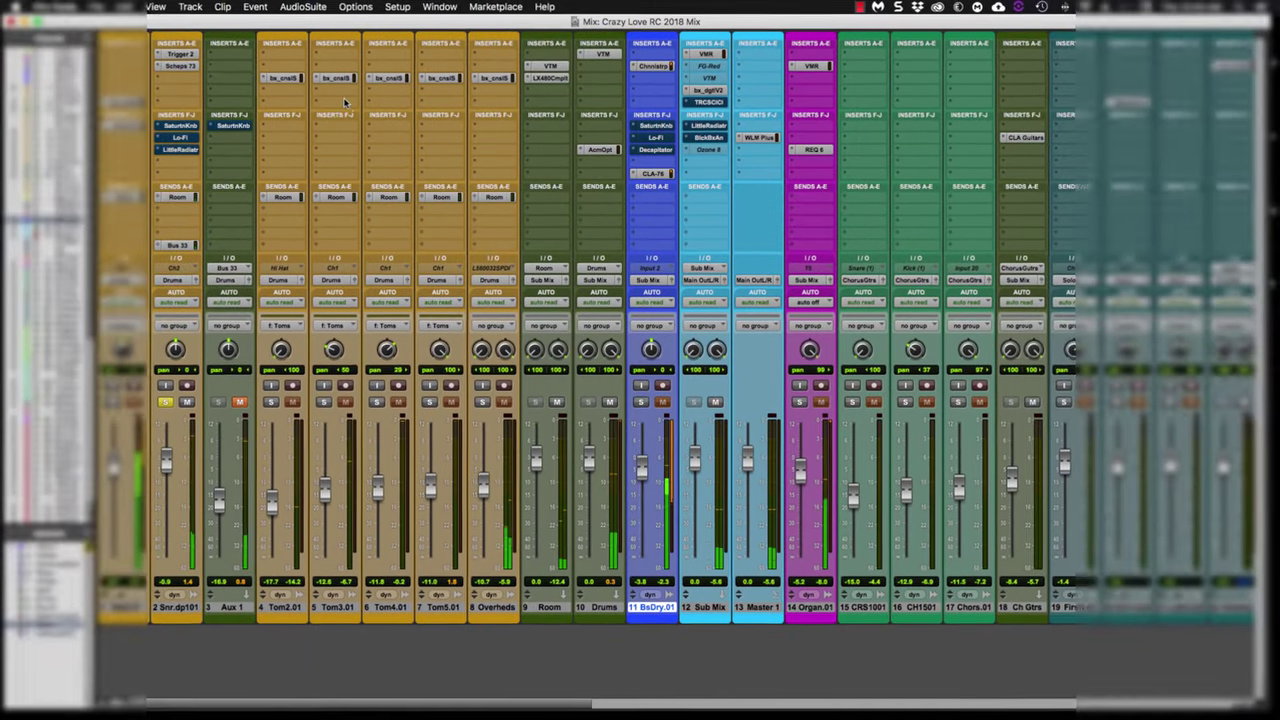
Step: Unsolo Snr.dp101 and start playback of the full mix
left_click(168, 401)
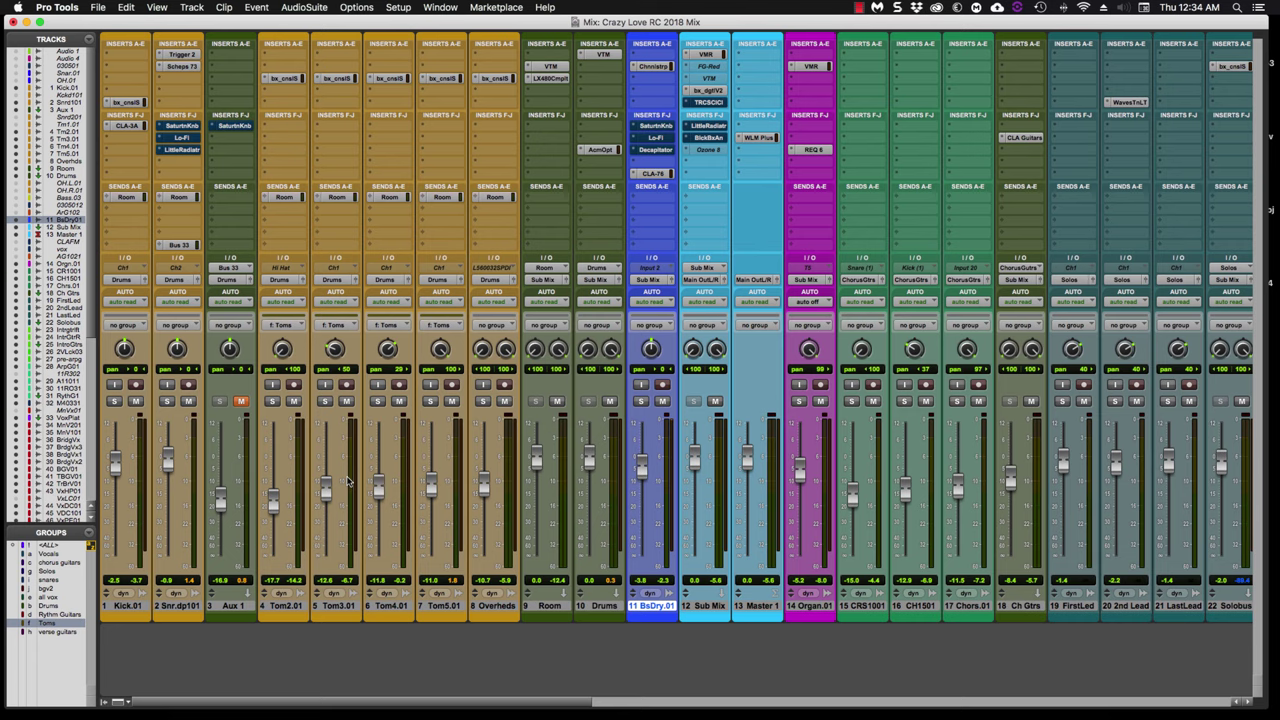
key("space")
Step: Open Snr.dp101's Saturation Knob, take it out of bypass, and raise the saturation amount
left_click(181, 127)
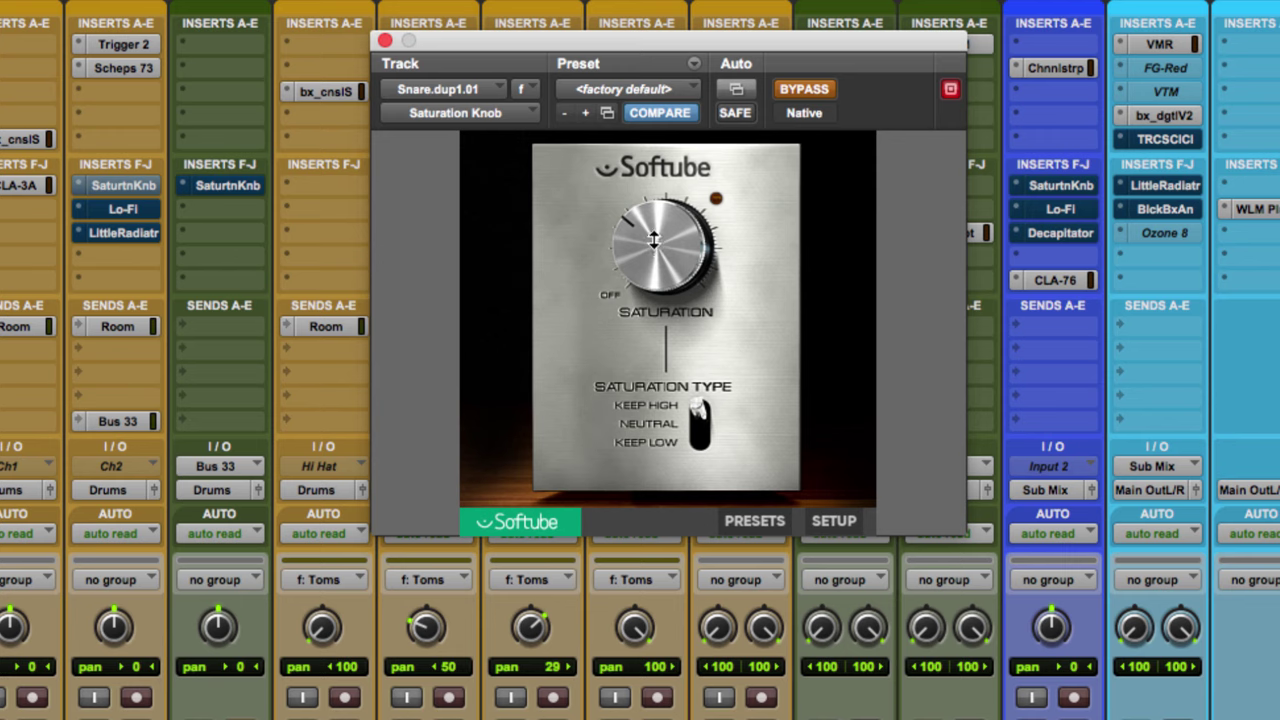
left_click_drag(654, 245, 649, 284)
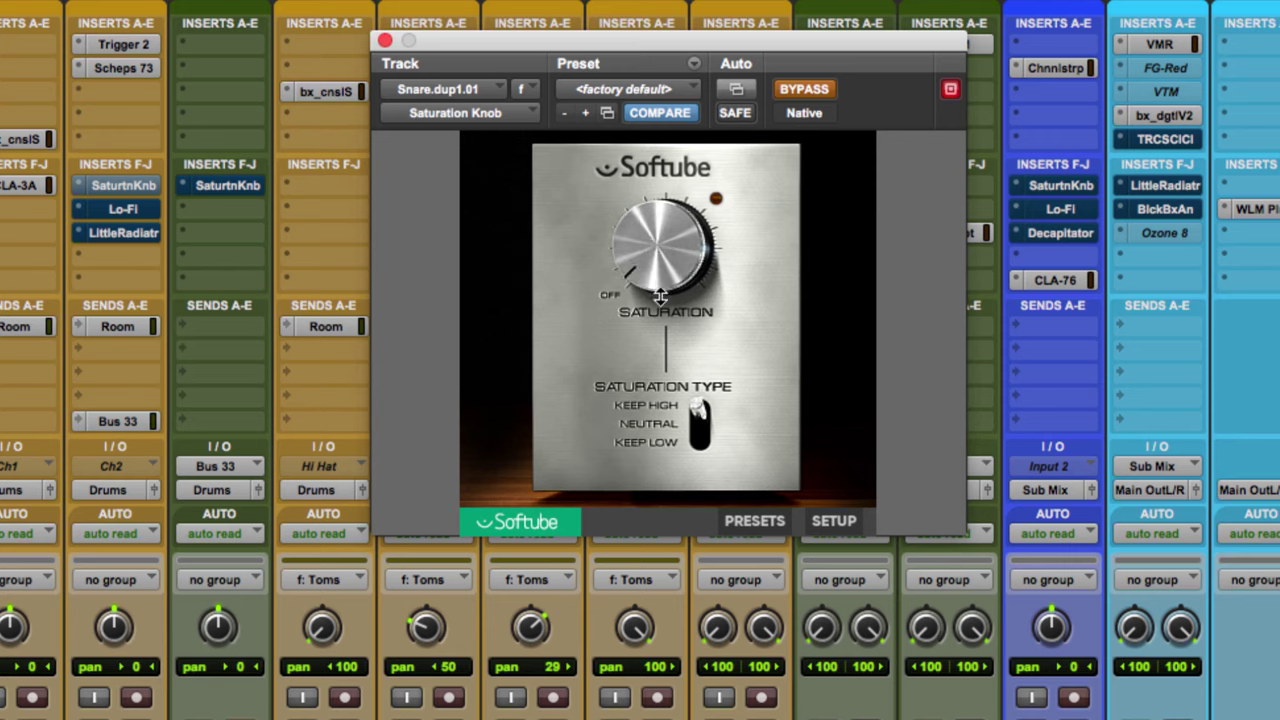
left_click(818, 97)
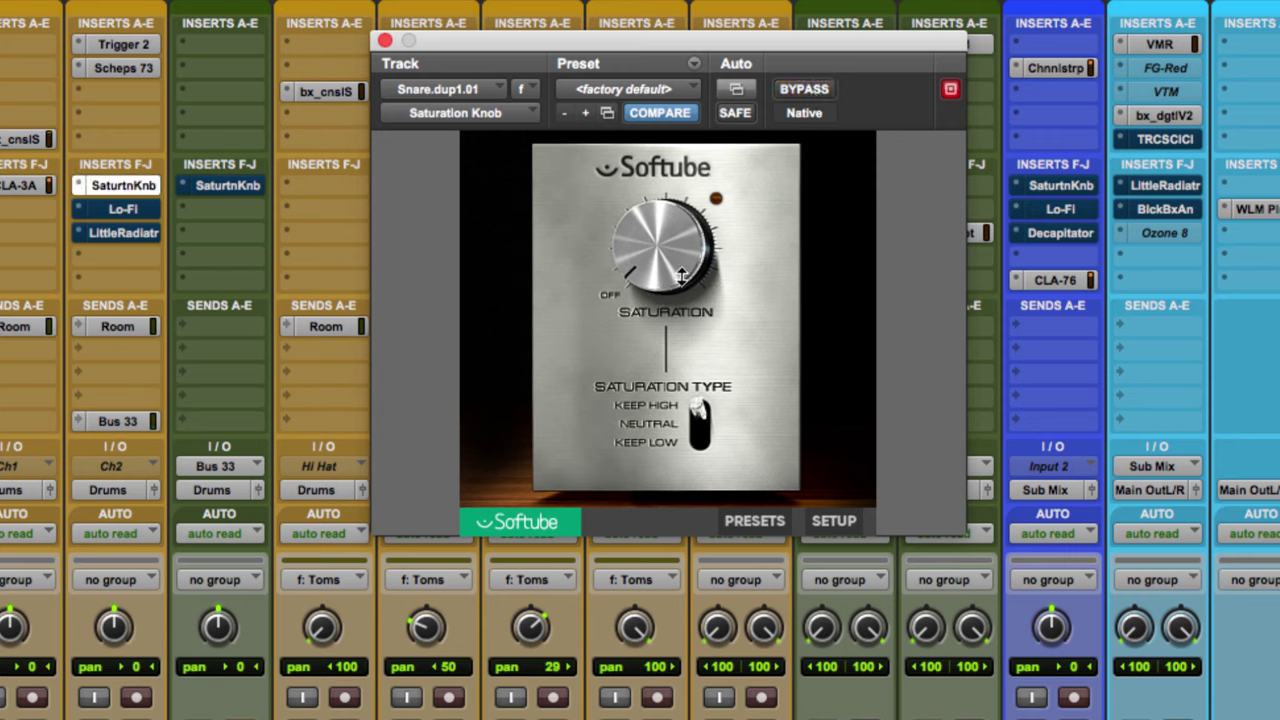
left_click_drag(680, 277, 665, 178)
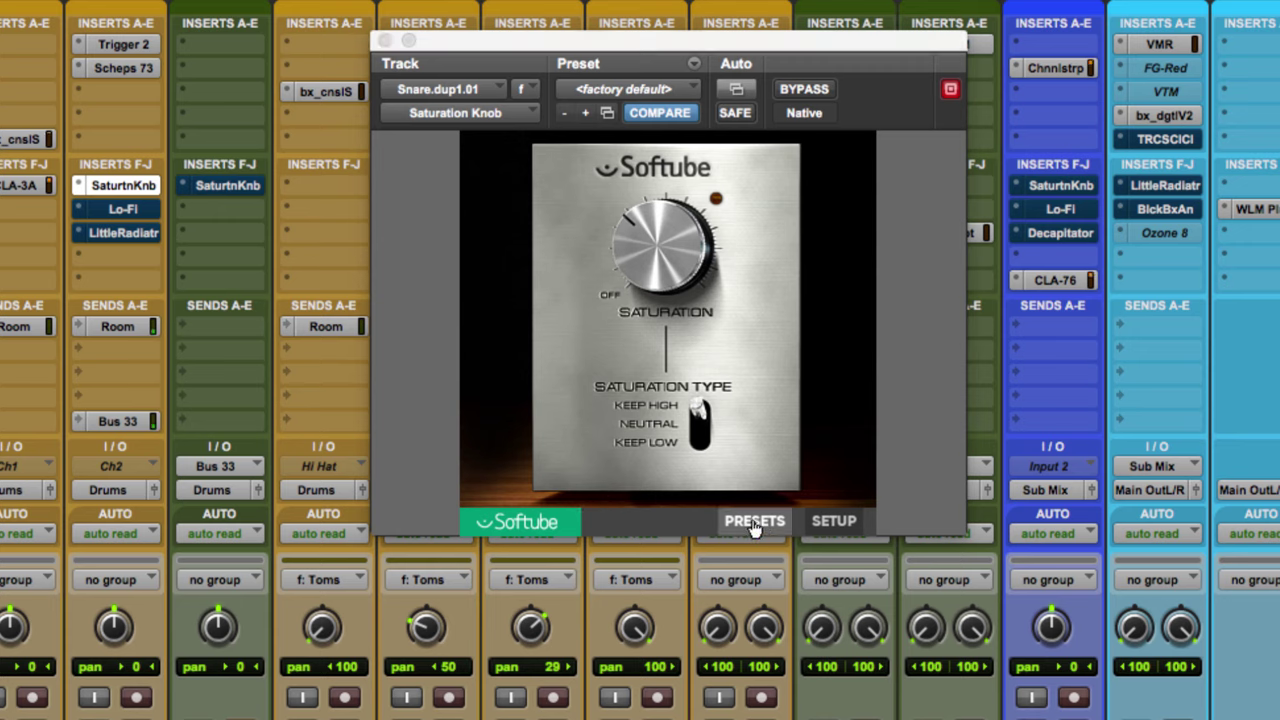
Step: Try the Neutral and Keep Low saturation types, settle on Keep High, and close the plug-in
left_click(650, 426)
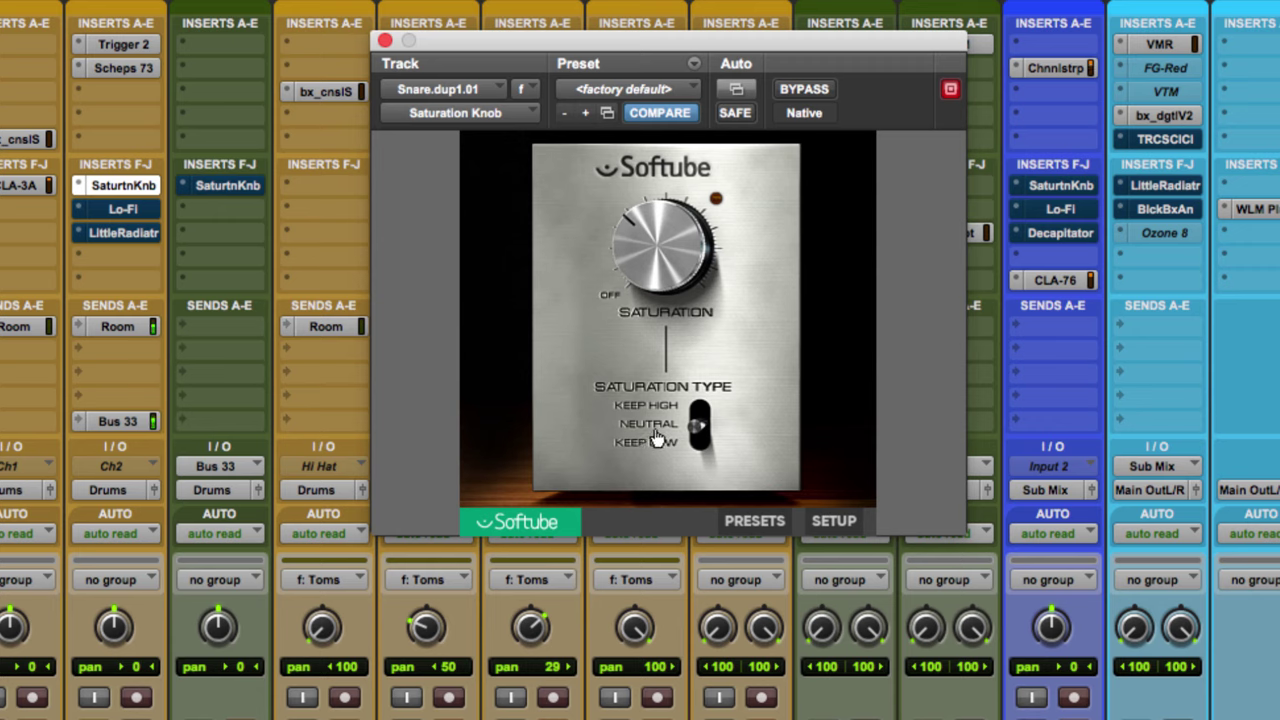
left_click(656, 448)
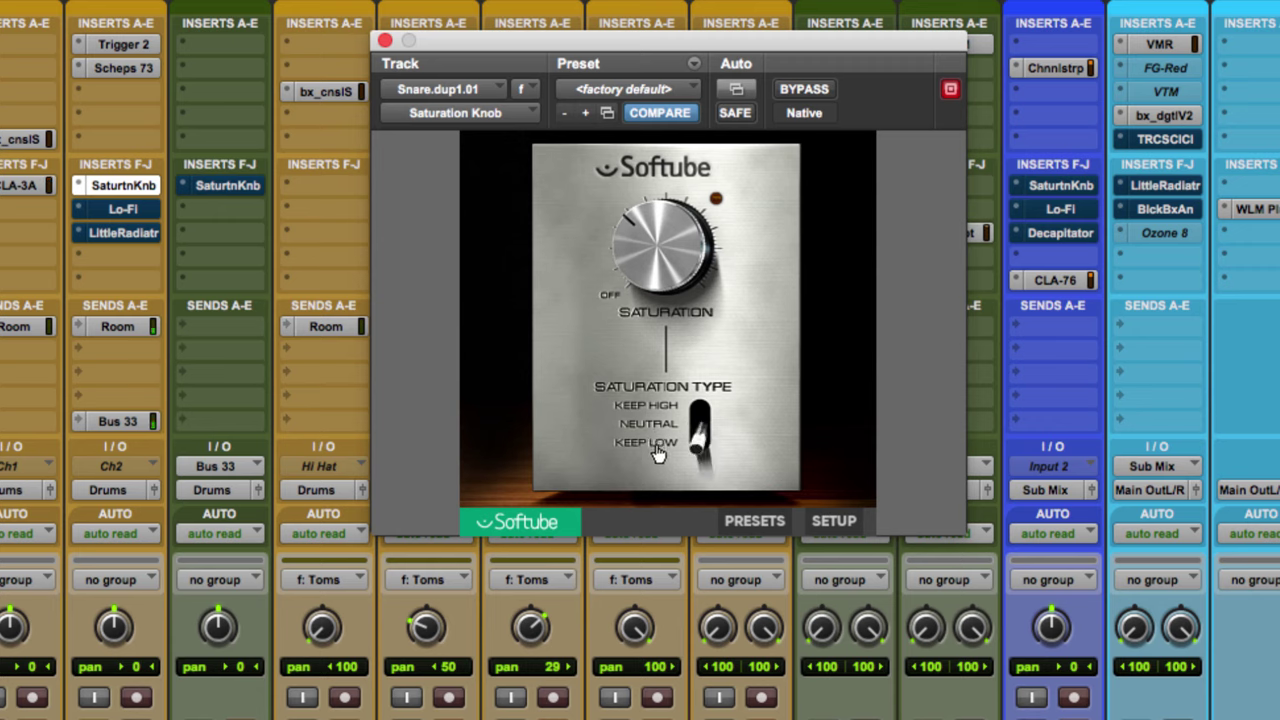
left_click(650, 428)
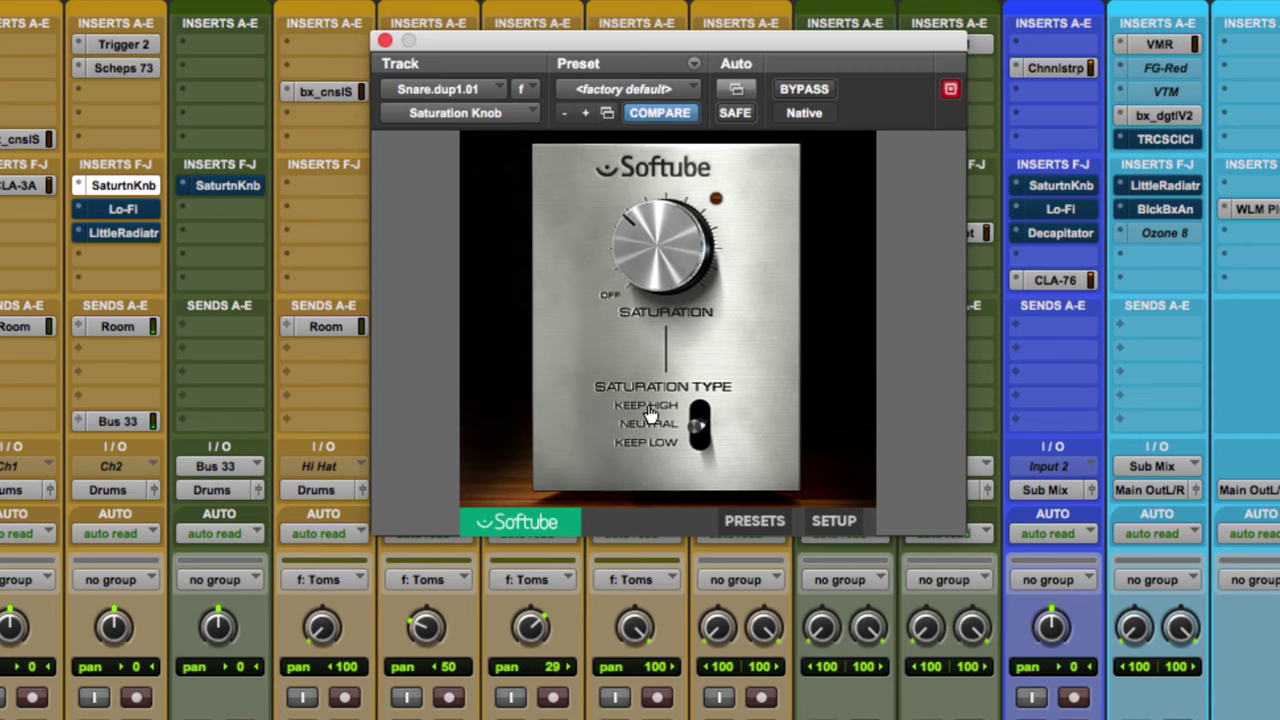
left_click(650, 413)
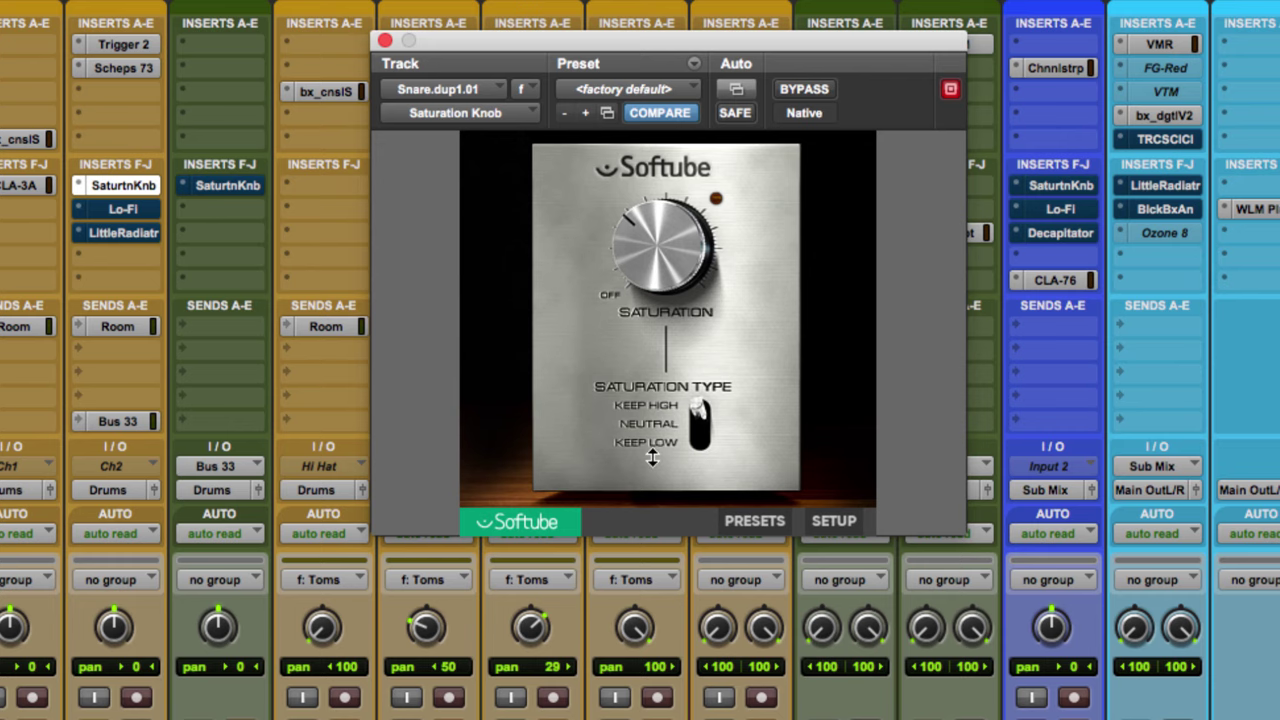
left_click(385, 42)
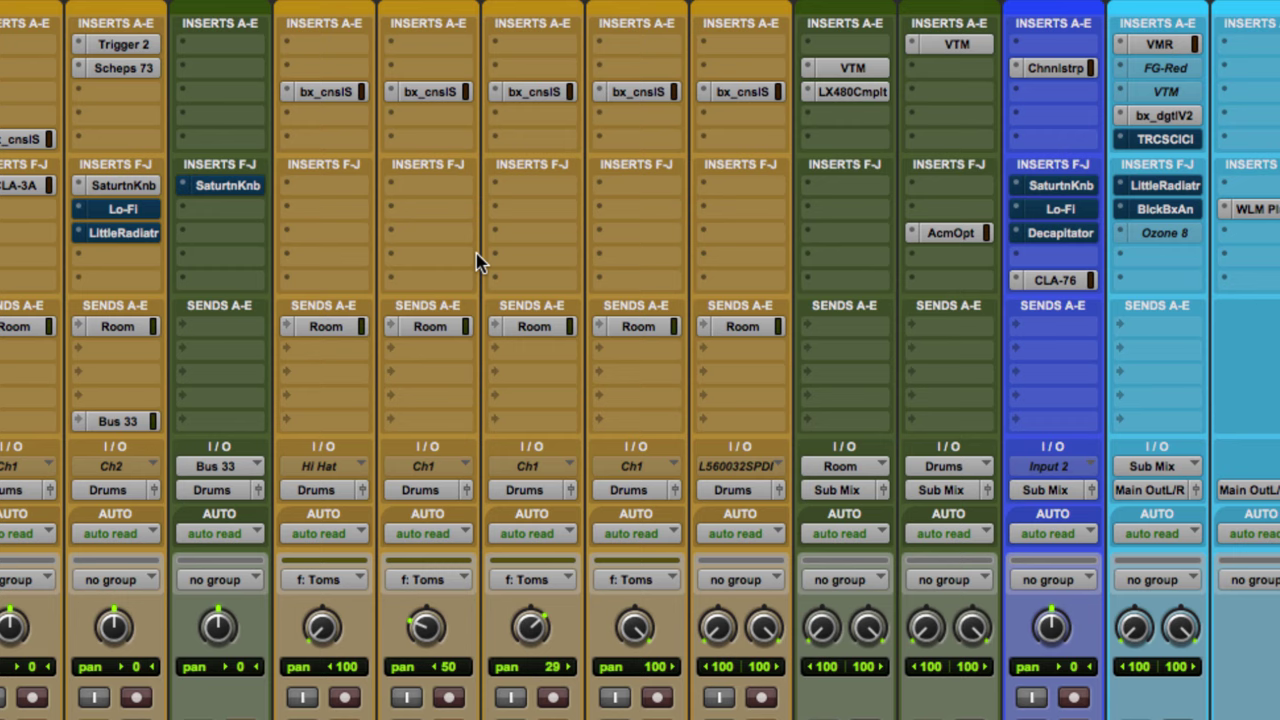
Step: Reopen the snare's Saturation Knob, turn the amount up further, and close it
left_click(90, 185)
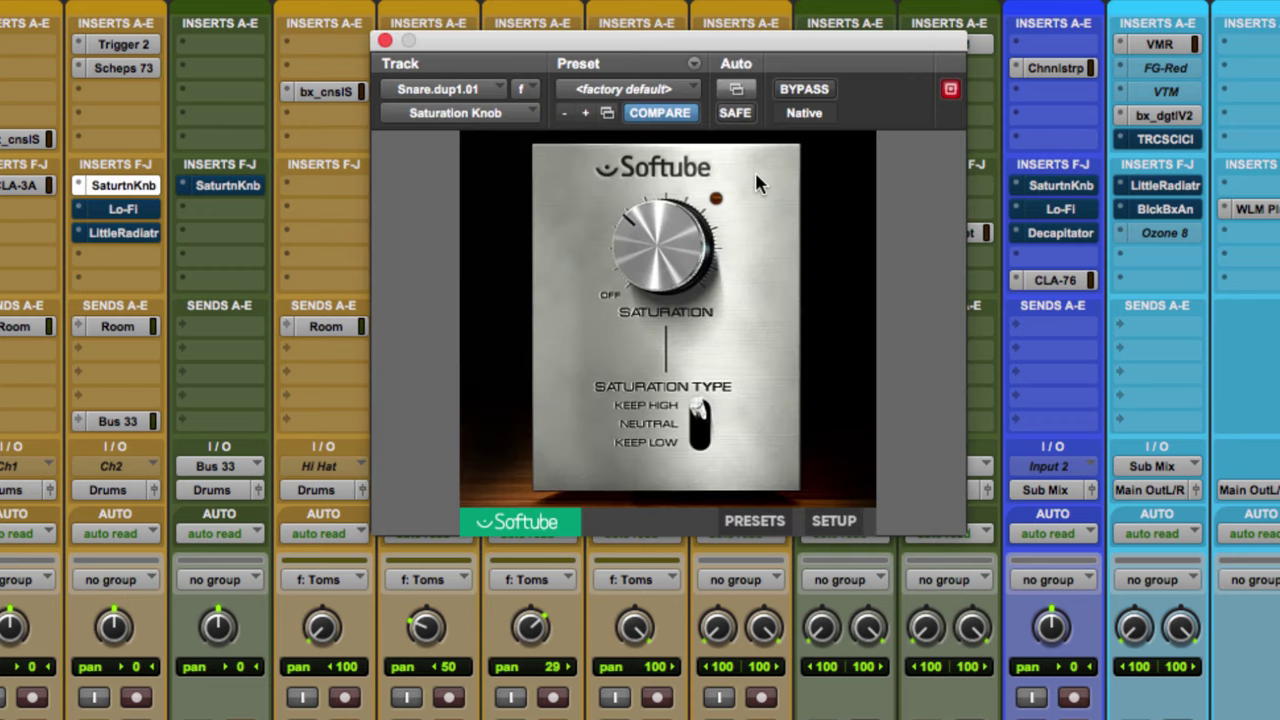
left_click_drag(672, 285, 604, 67)
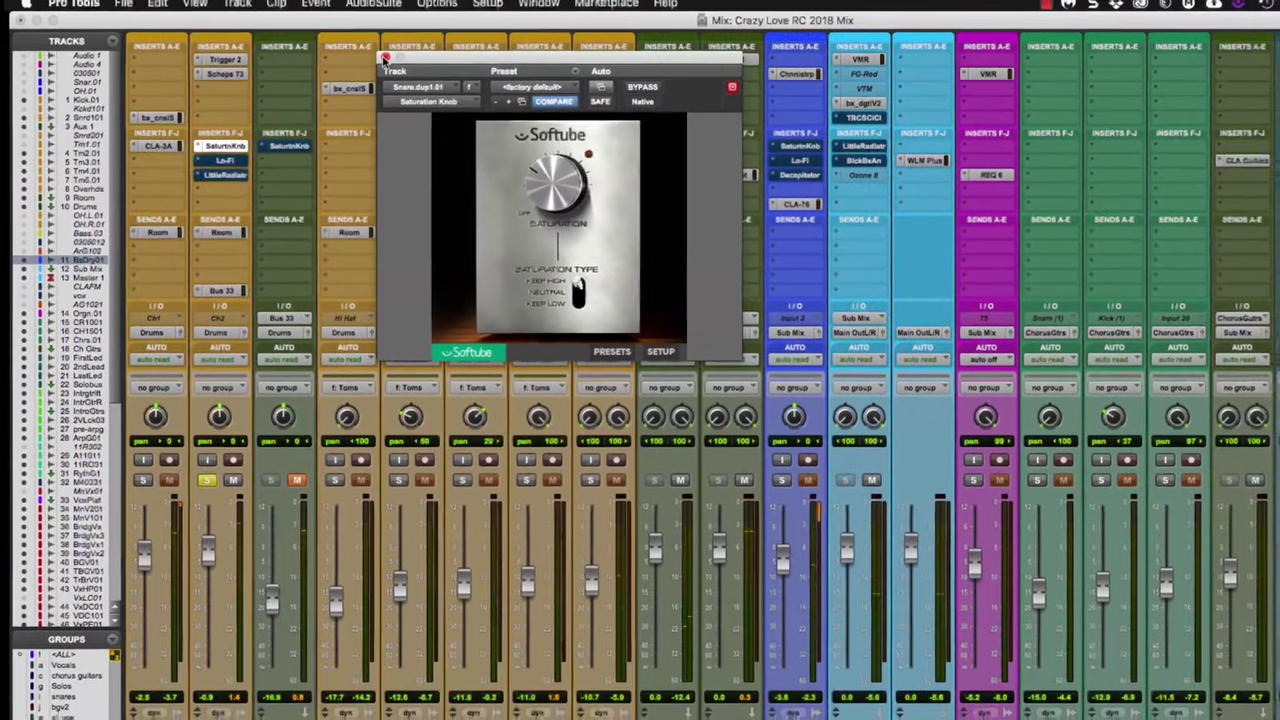
left_click(385, 55)
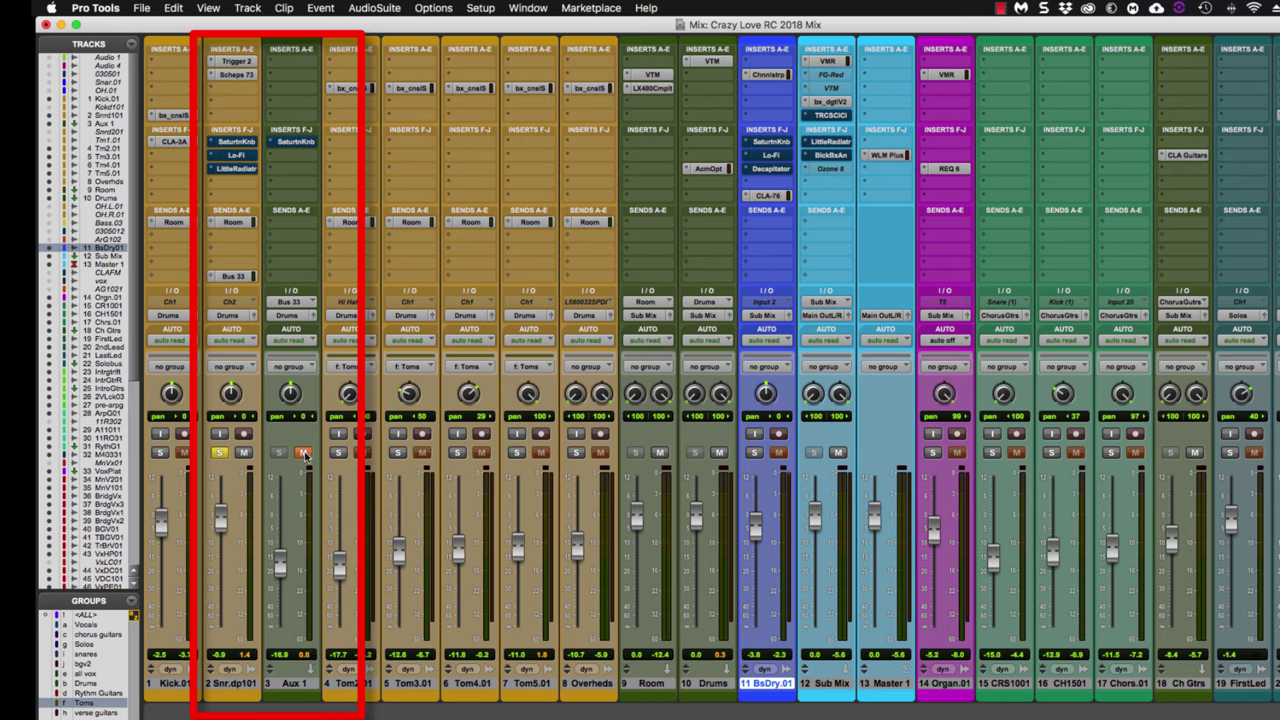
Step: Take Aux 1's Saturation Knob out of bypass and rebalance the Aux 1 fader level
left_click(285, 143)
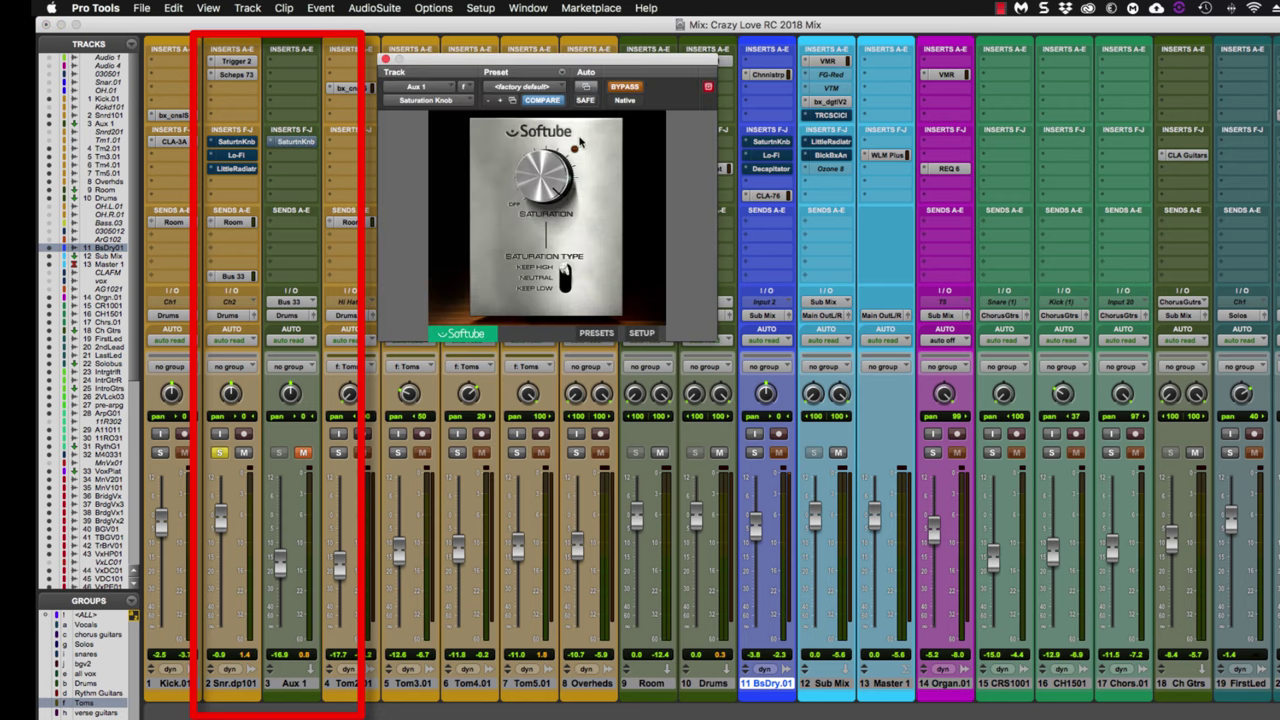
left_click(622, 88)
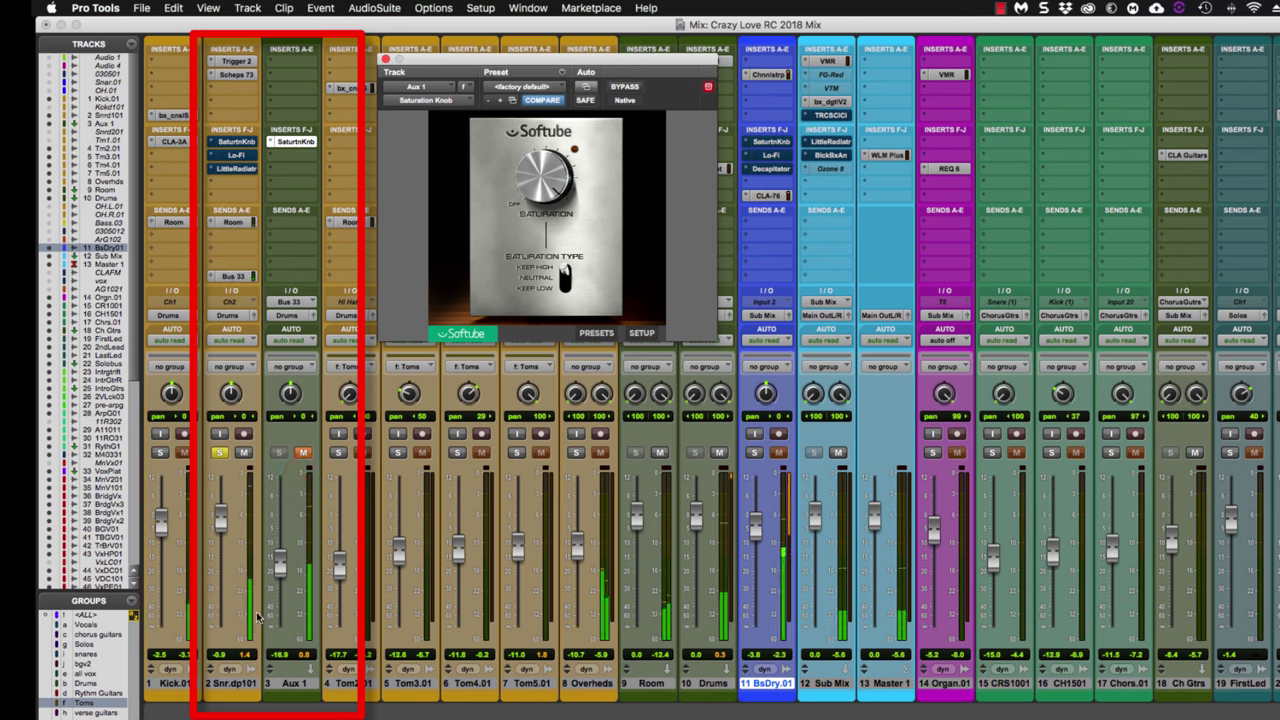
left_click_drag(280, 565, 280, 625)
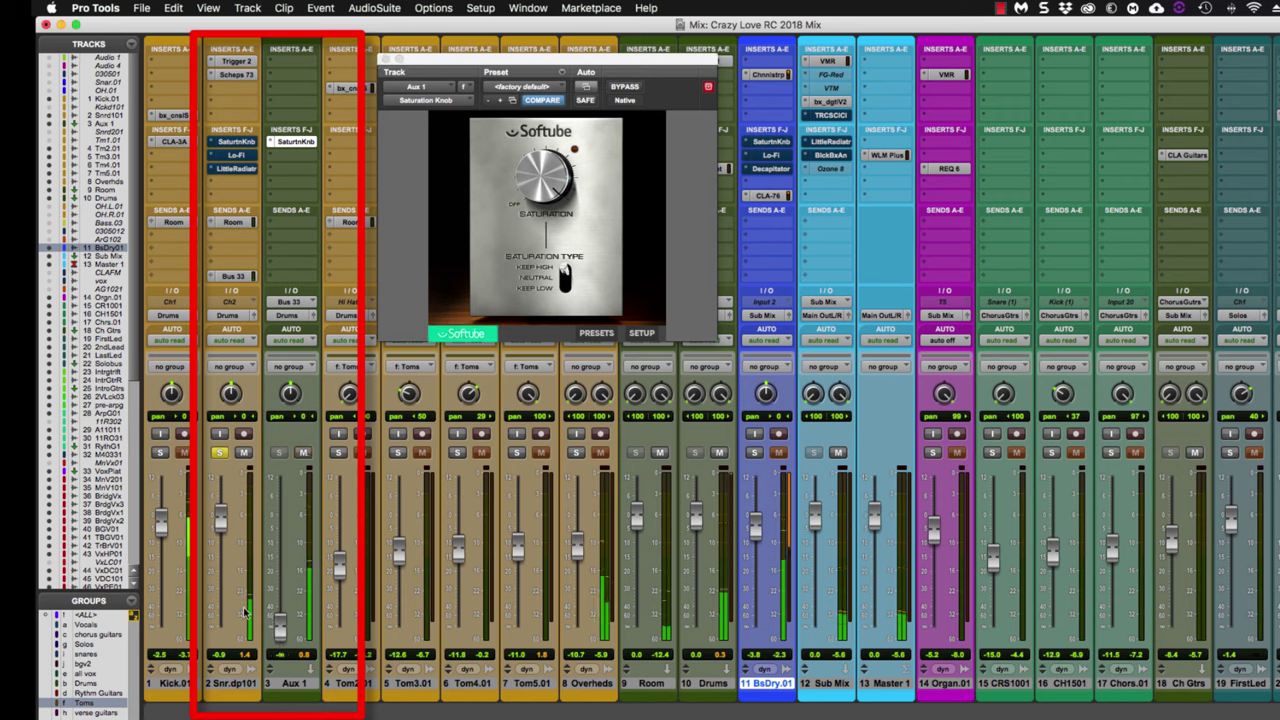
left_click_drag(280, 625, 276, 562)
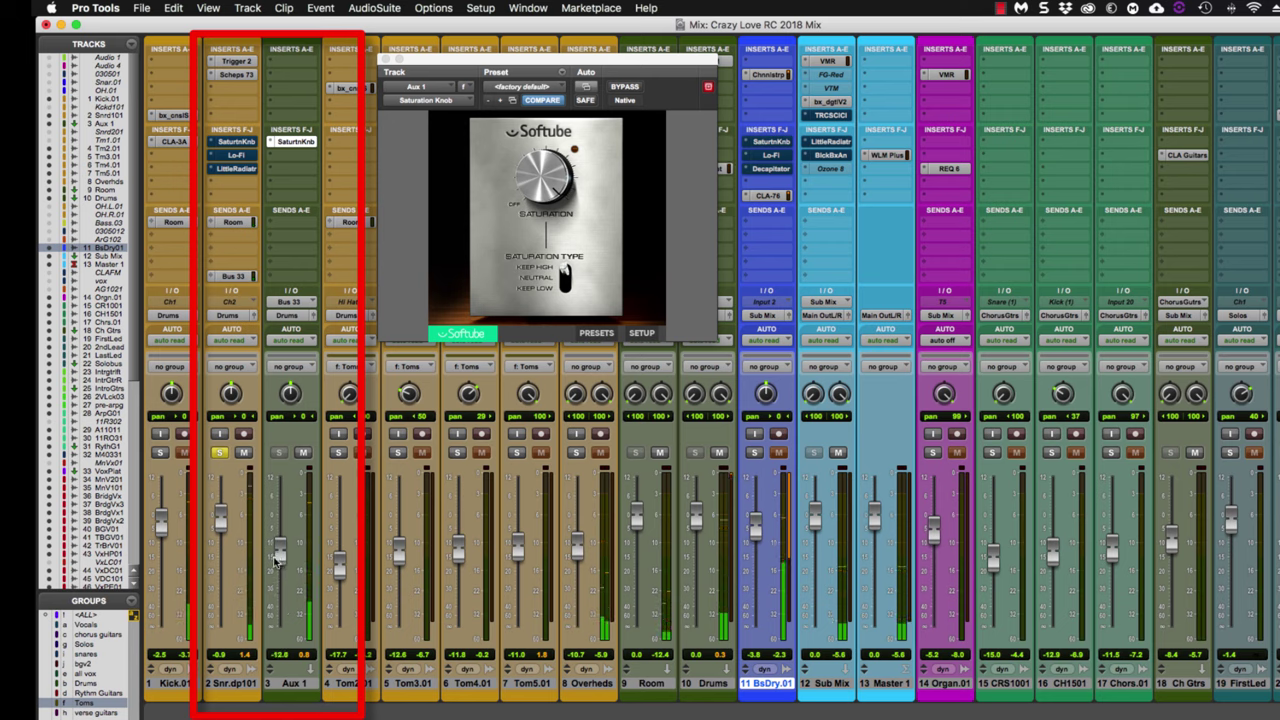
left_click_drag(276, 562, 279, 560)
Step: Unsolo the snare, compare Aux 1's saturation against bypass, then mute Aux 1 and close the plug-in
left_click(219, 452)
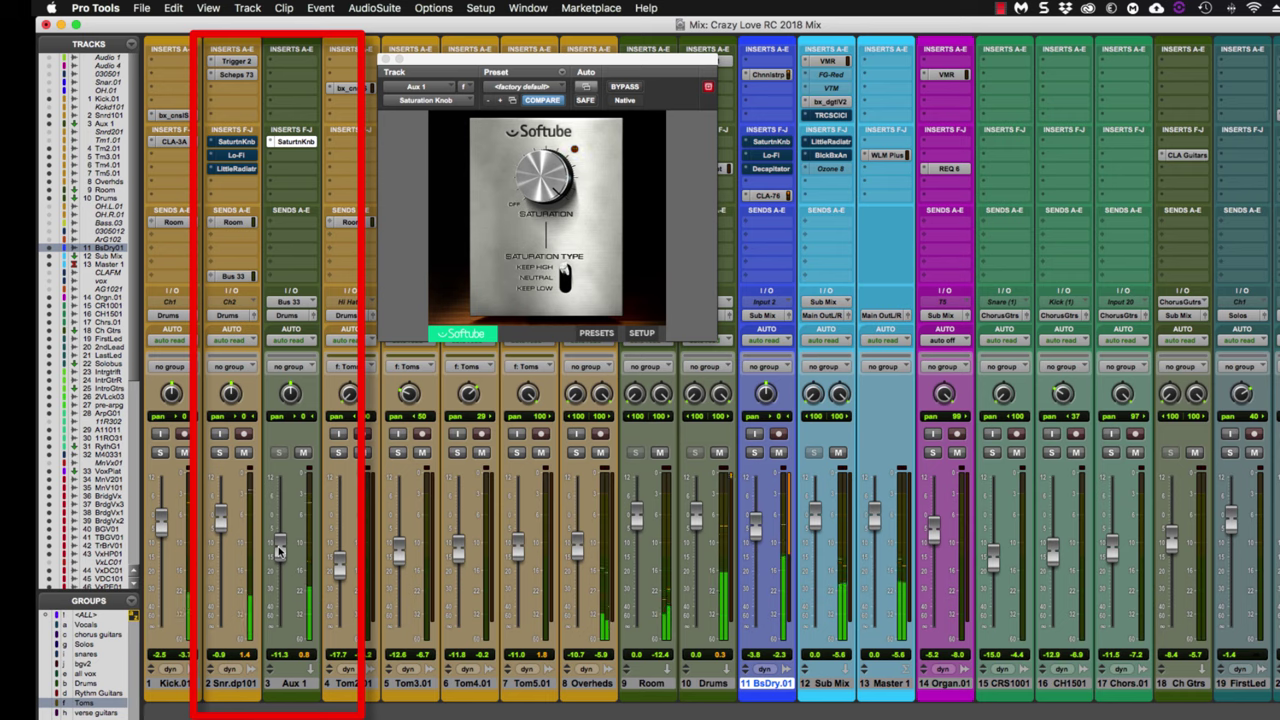
left_click_drag(279, 560, 279, 568)
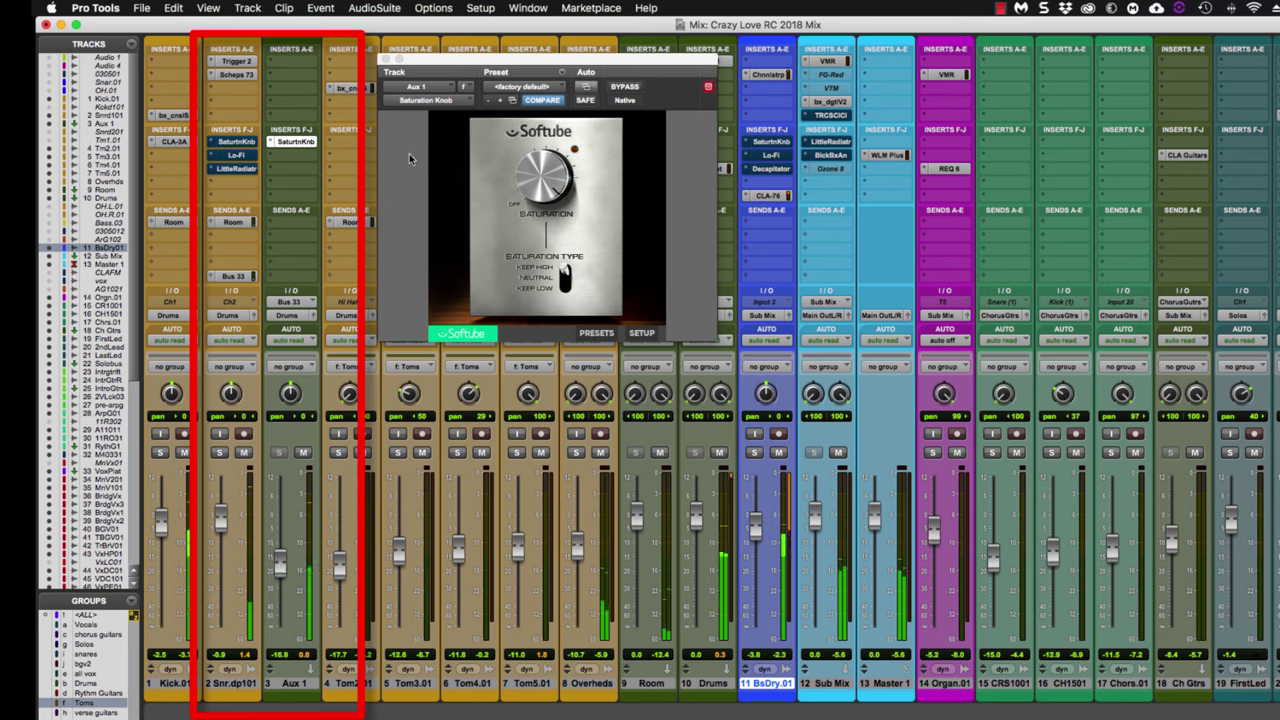
left_click(626, 87)
left_click(626, 87)
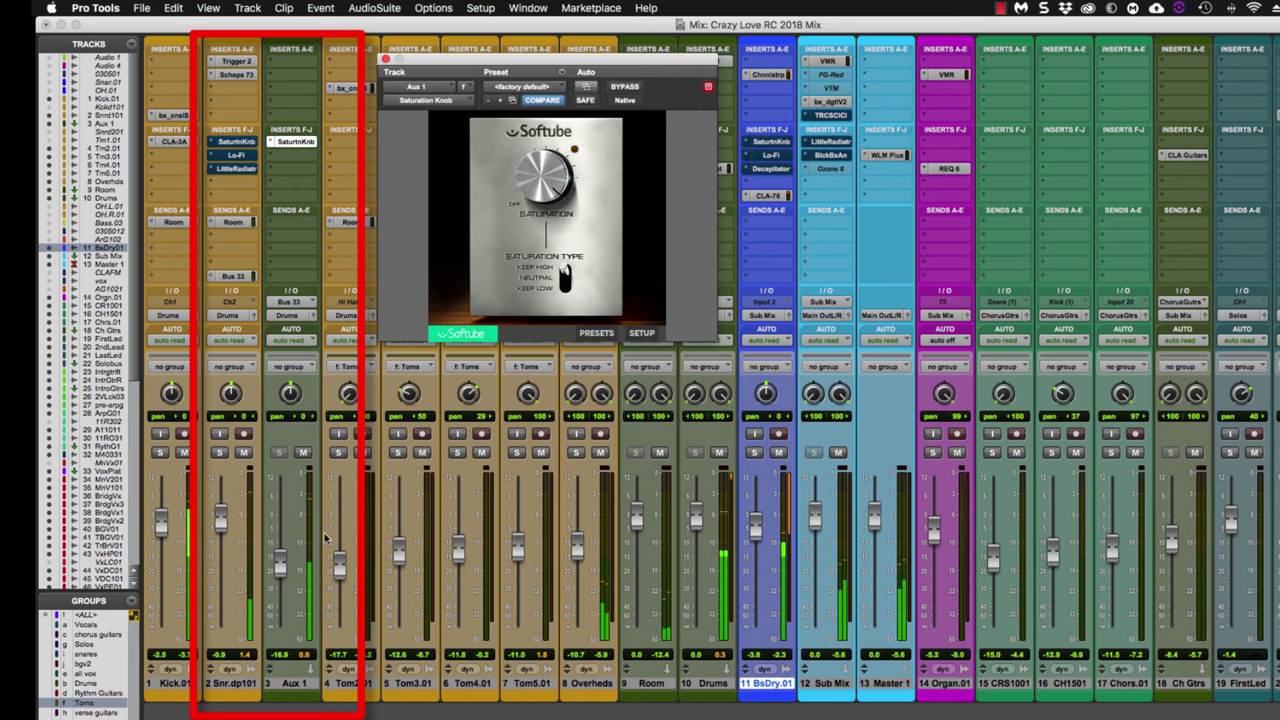
left_click(303, 452)
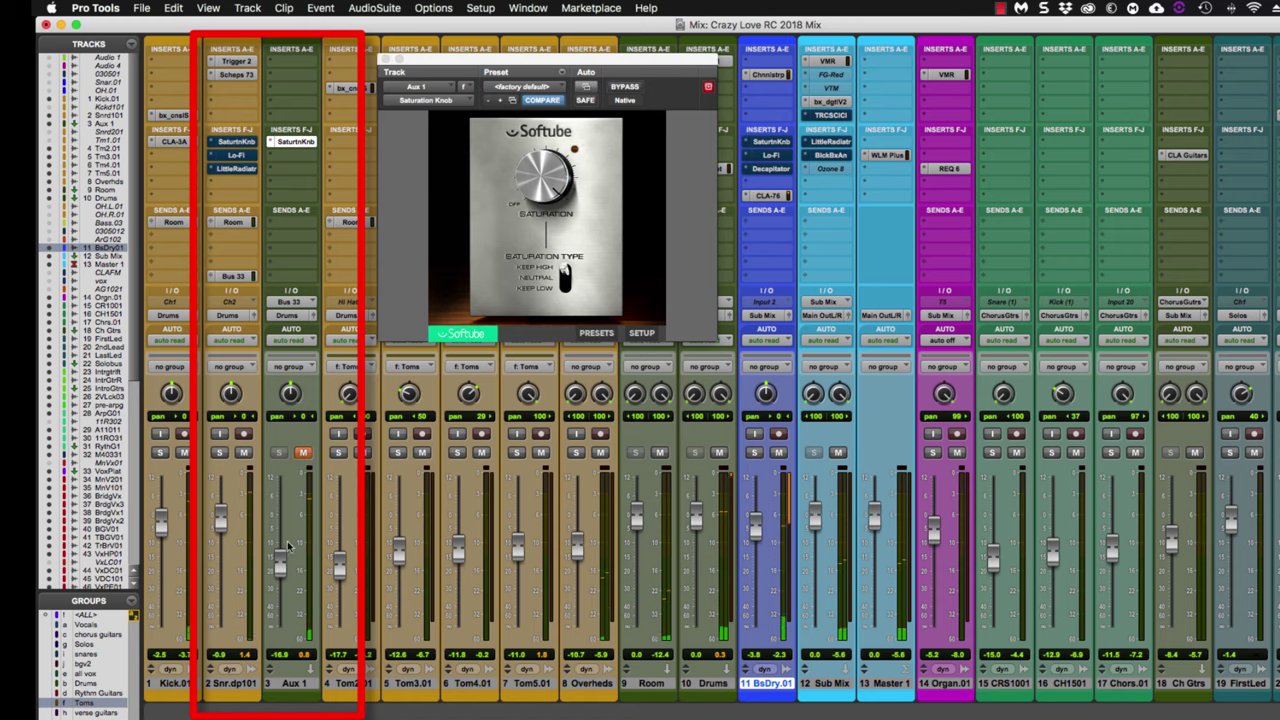
left_click(387, 61)
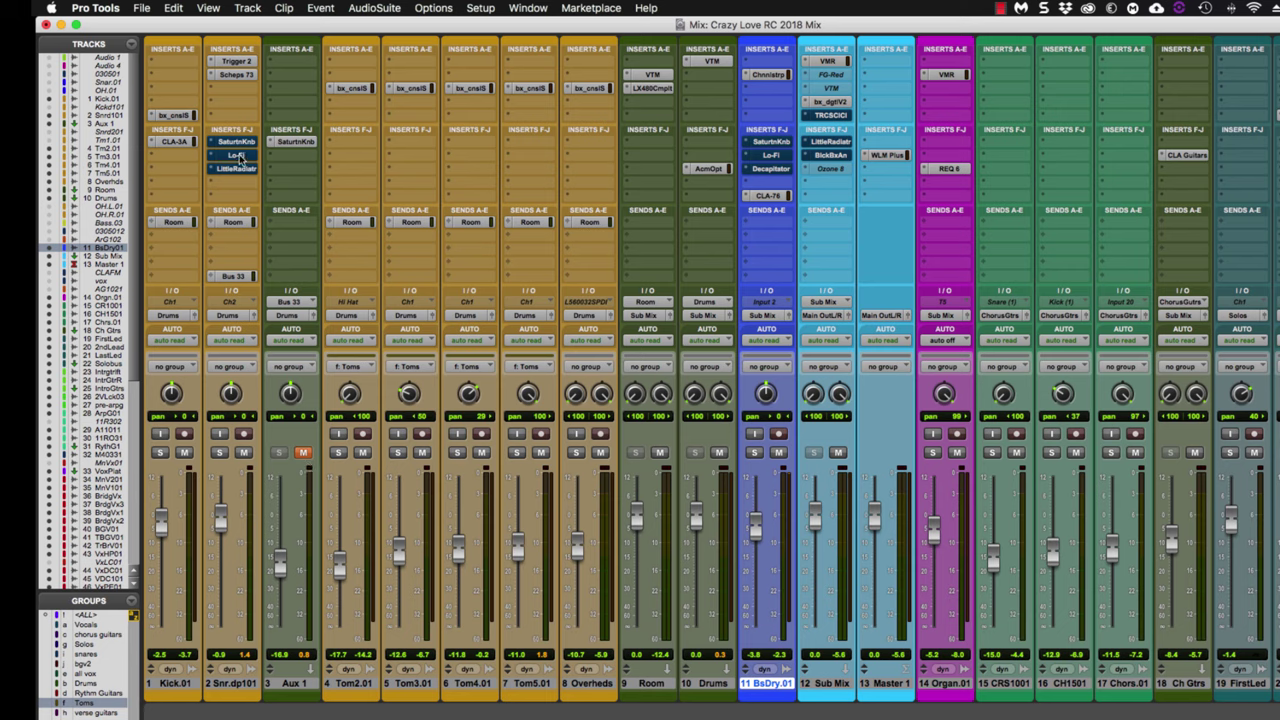
Step: Open the snare track's Lo-Fi insert and repeatedly compare it against bypass
left_click_drag(292, 146, 293, 146)
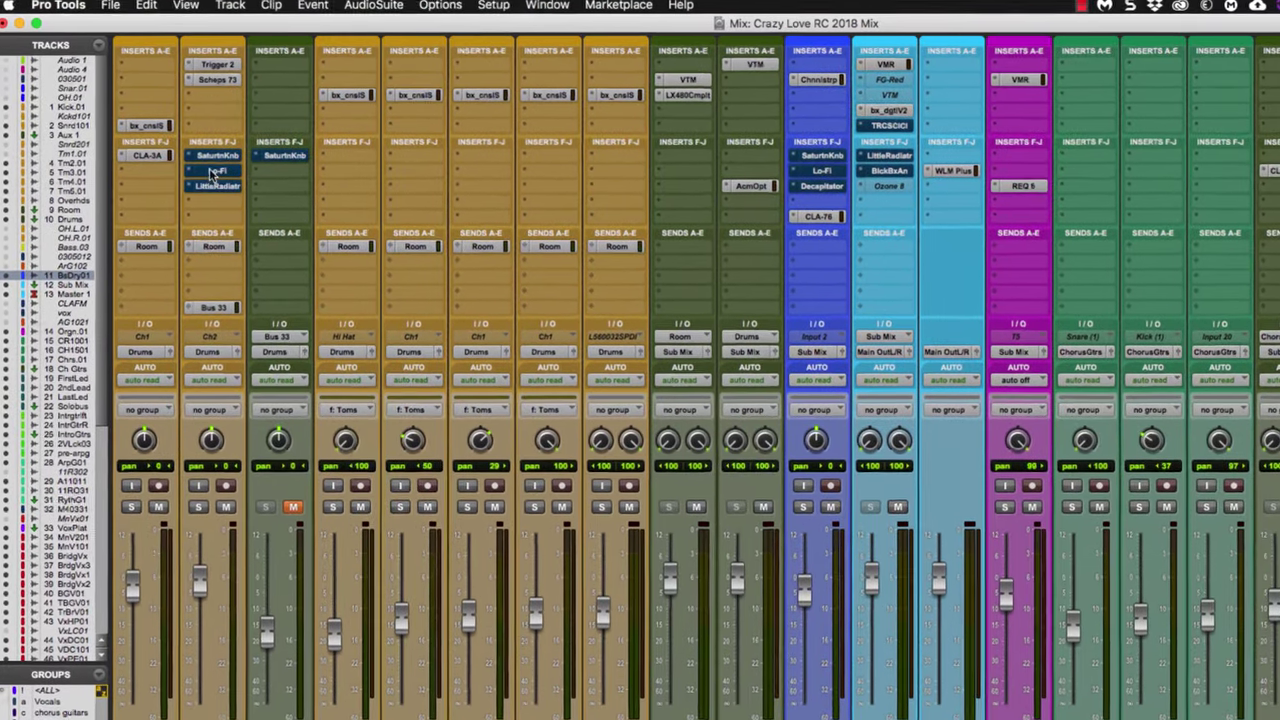
left_click(236, 155)
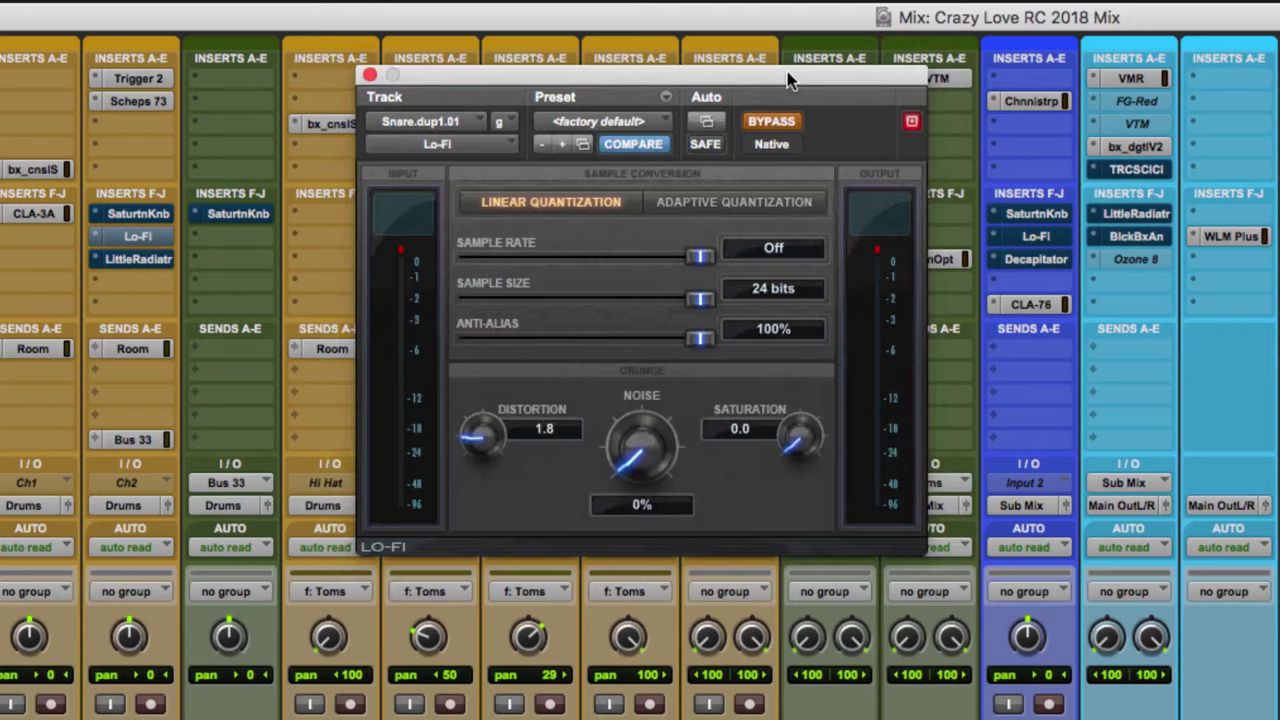
left_click_drag(797, 65, 644, 122)
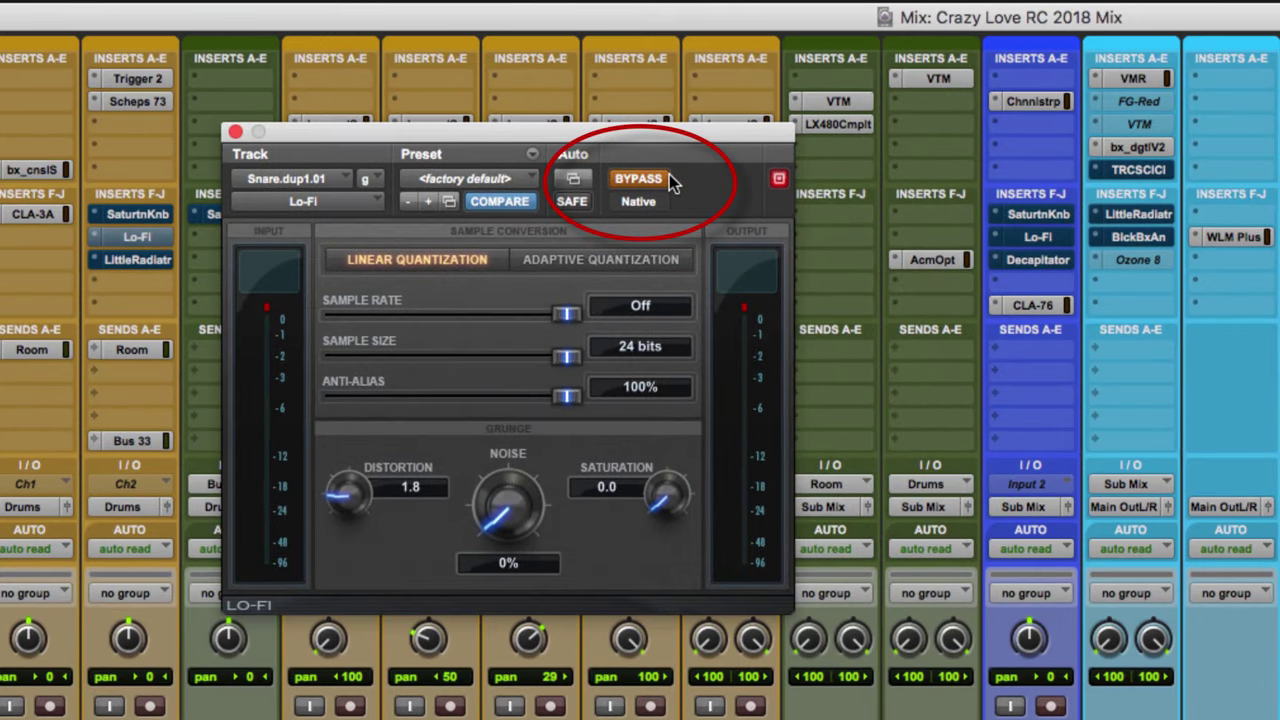
left_click(645, 180)
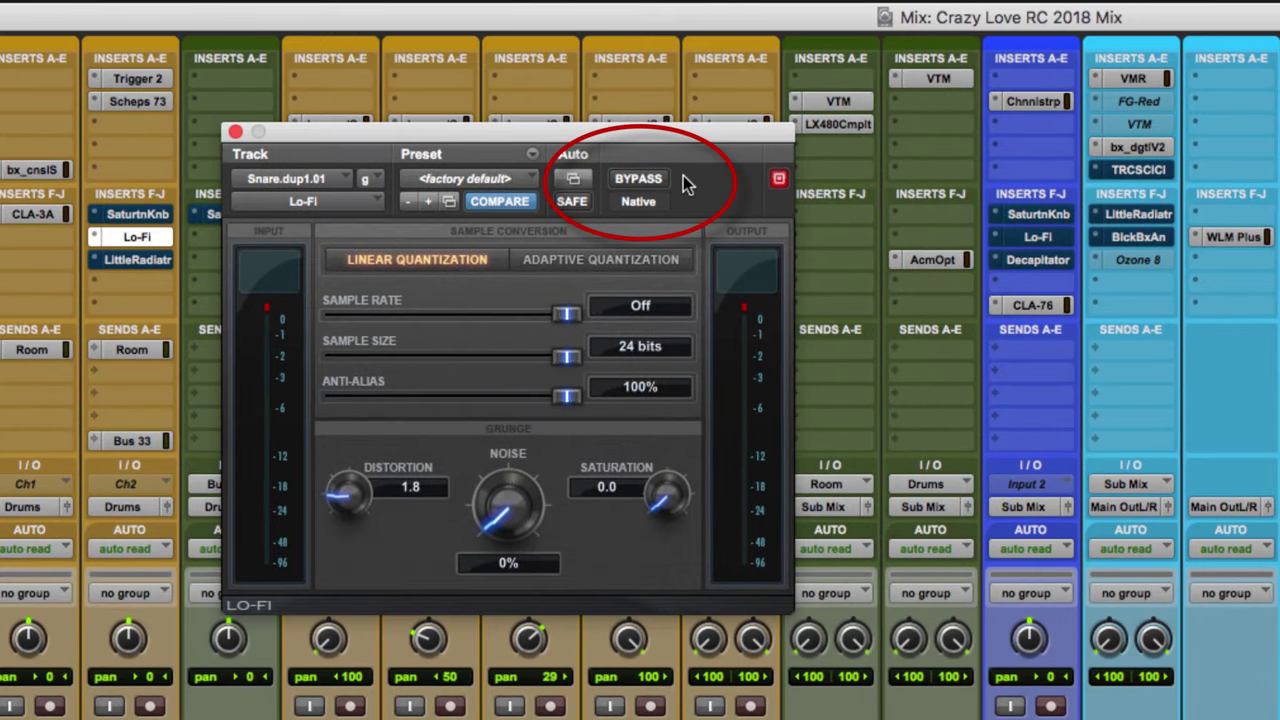
left_click(645, 181)
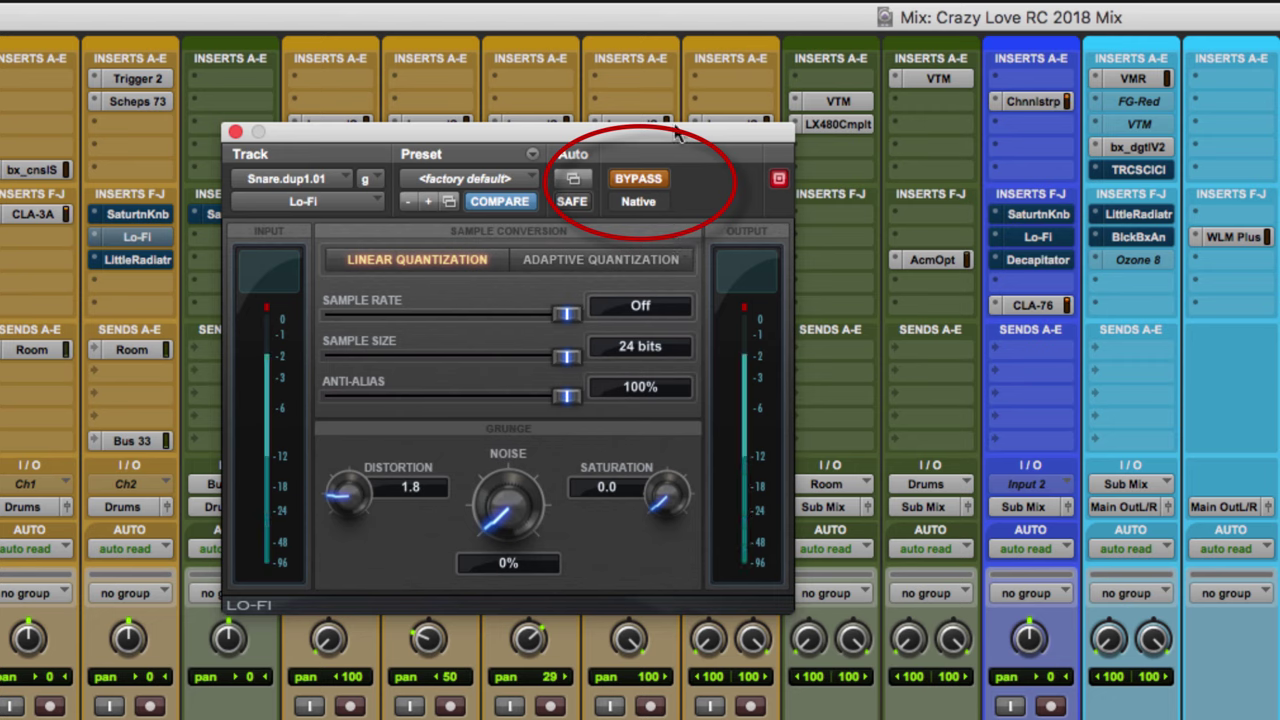
left_click(648, 186)
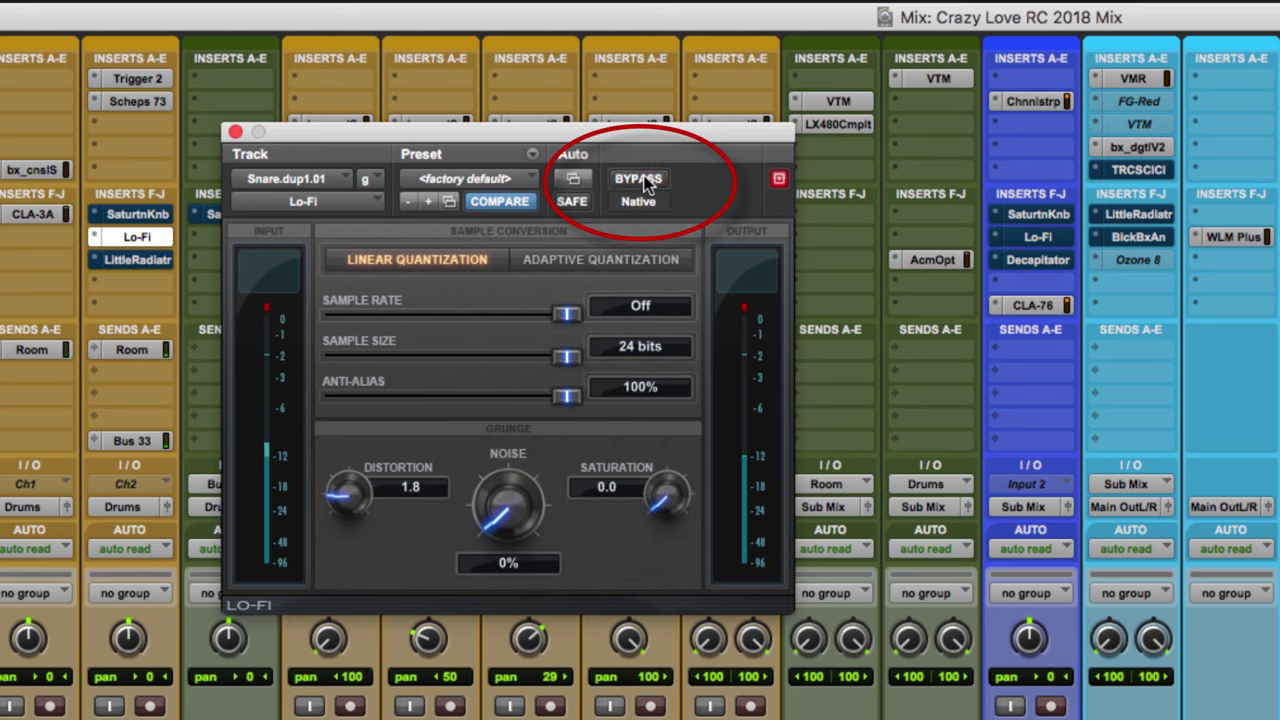
left_click(648, 184)
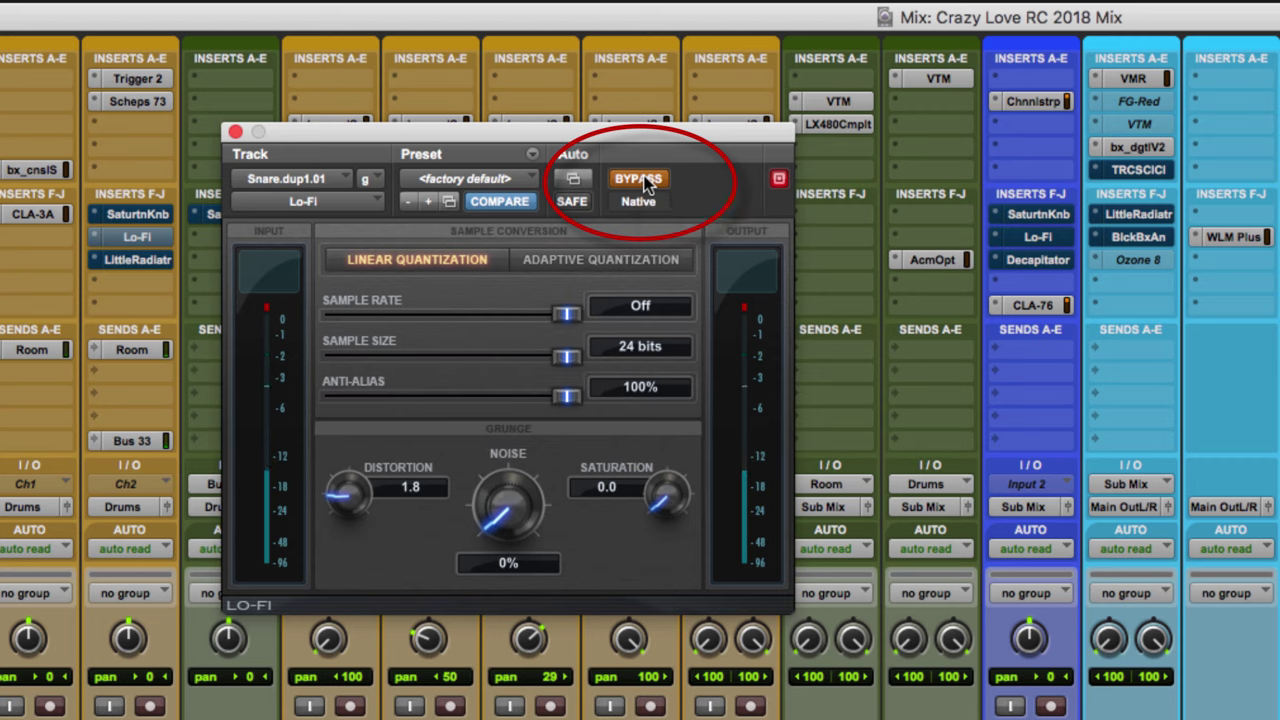
left_click(646, 183)
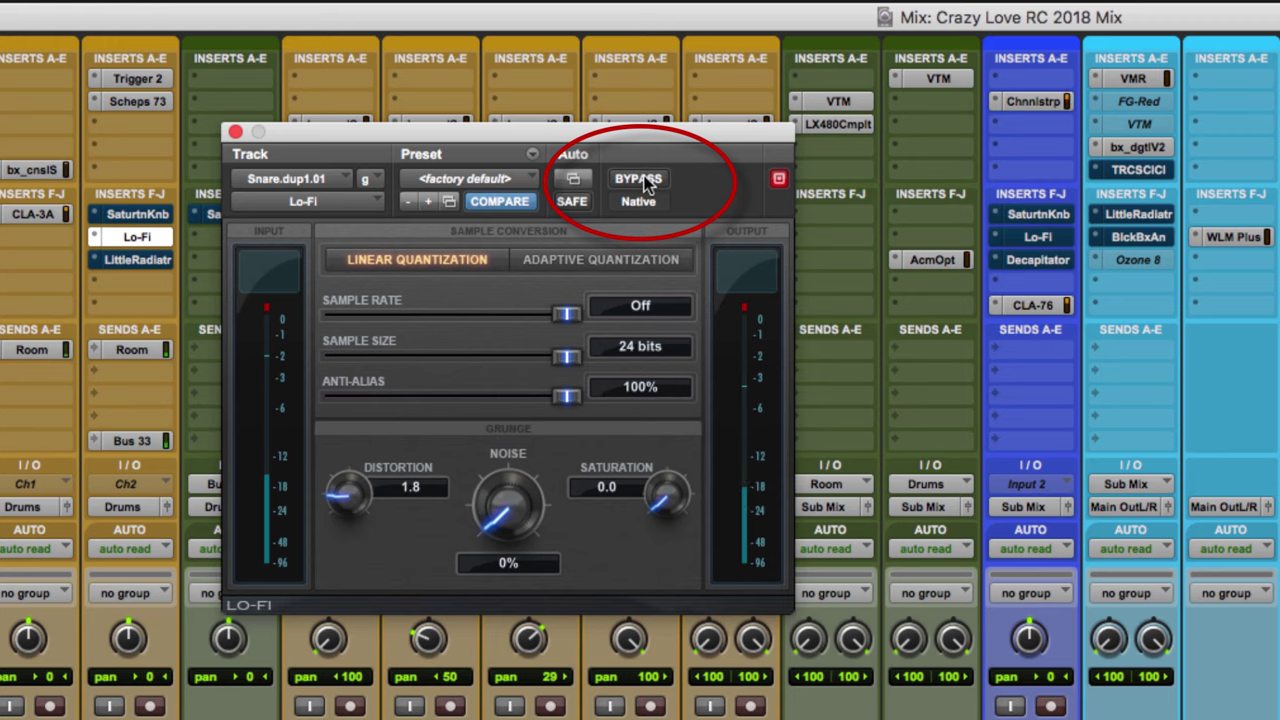
left_click(648, 183)
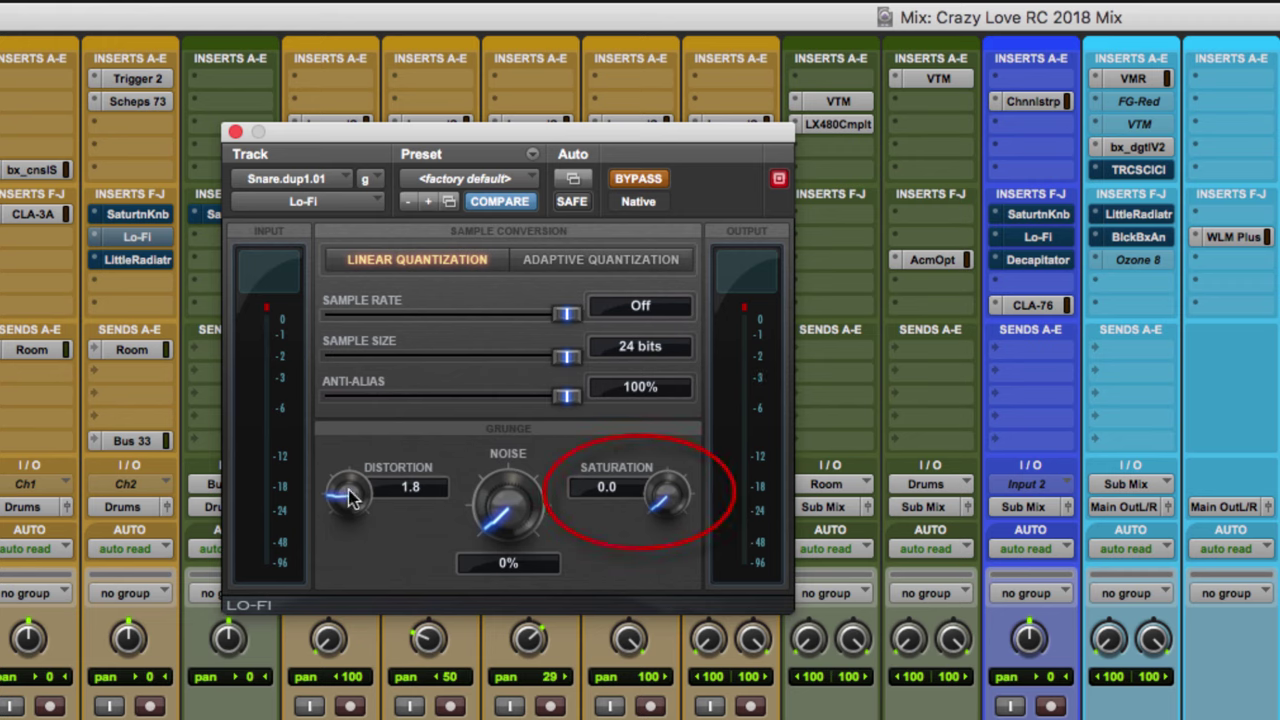
Step: Re-enable Lo-Fi, adjust its saturation amount, and close the window
left_click(638, 178)
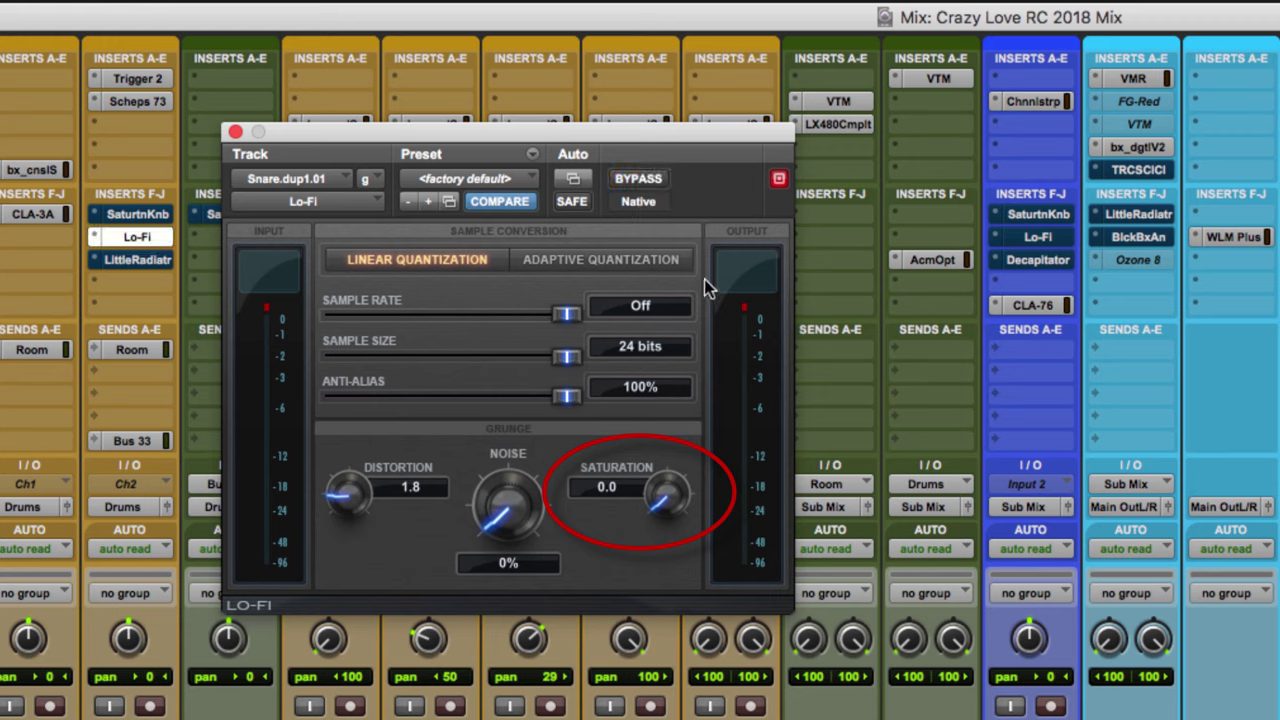
mouse_move(667, 512)
left_mouse_down()
mouse_move(659, 453)
mouse_move(660, 540)
left_mouse_up()
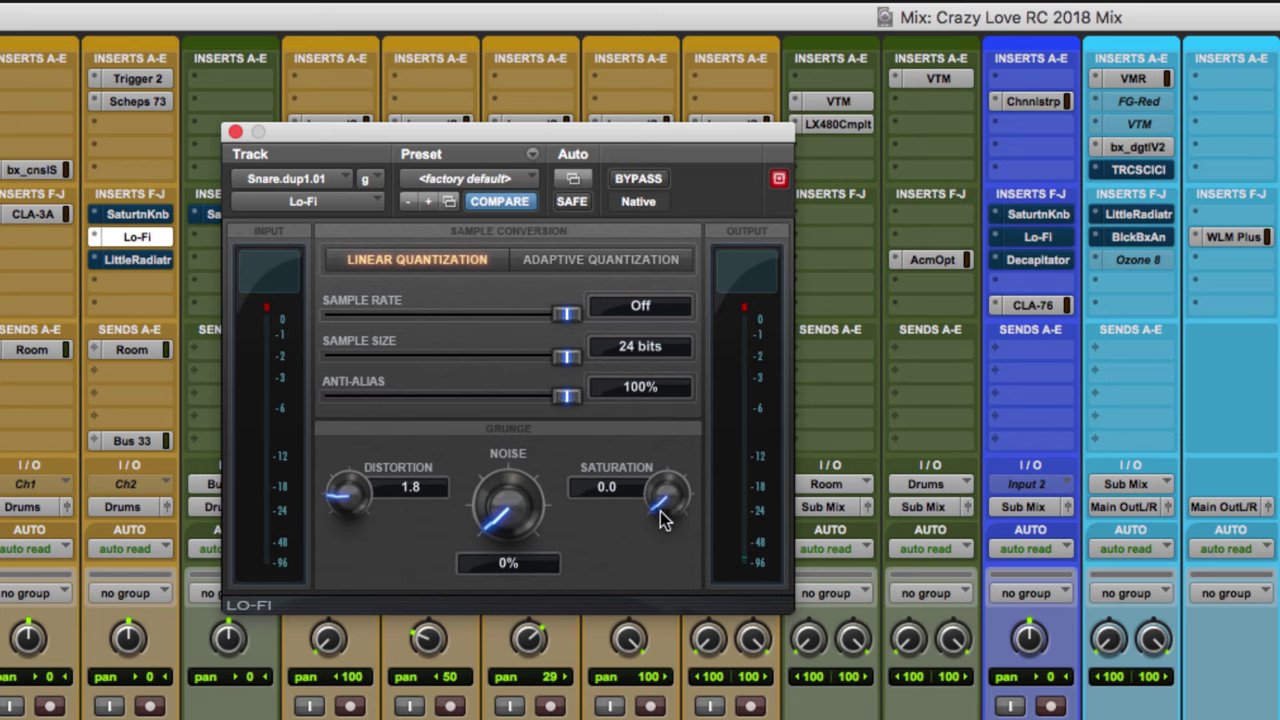
left_click(234, 133)
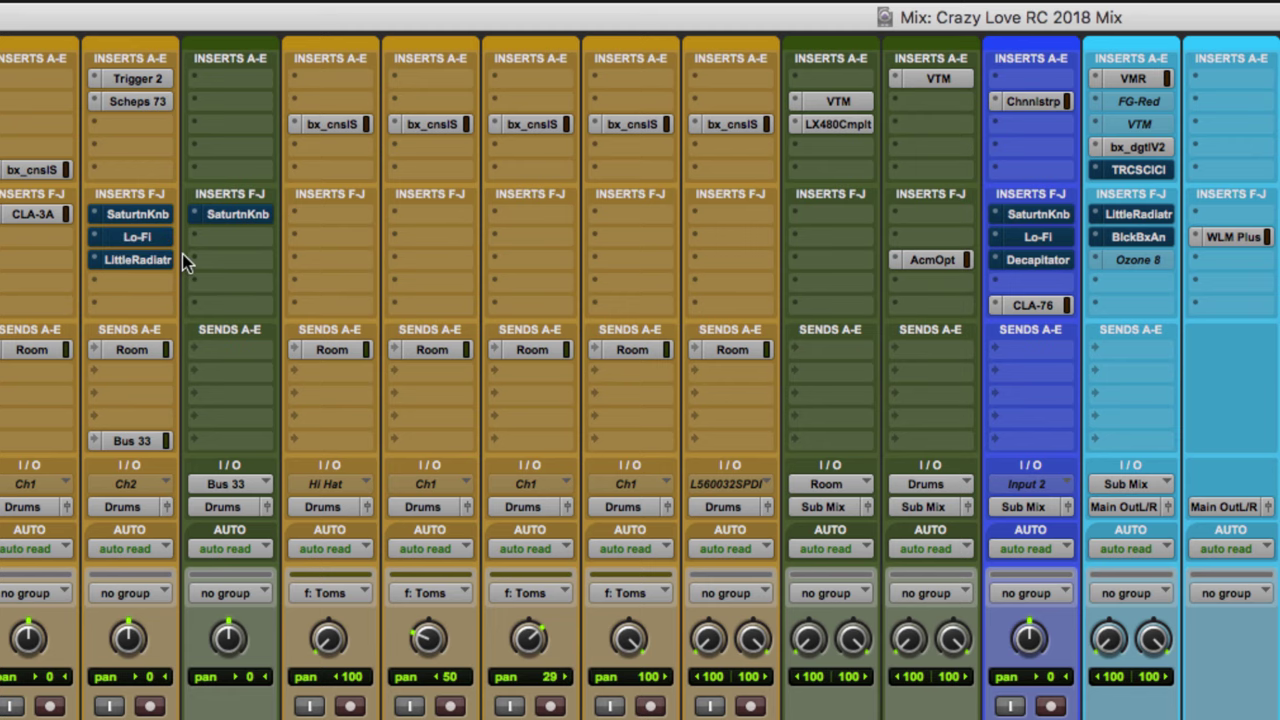
Step: Open the snare's Little Radiator, take it out of bypass, and adjust HEAT and MIX toward wet
left_click(125, 261)
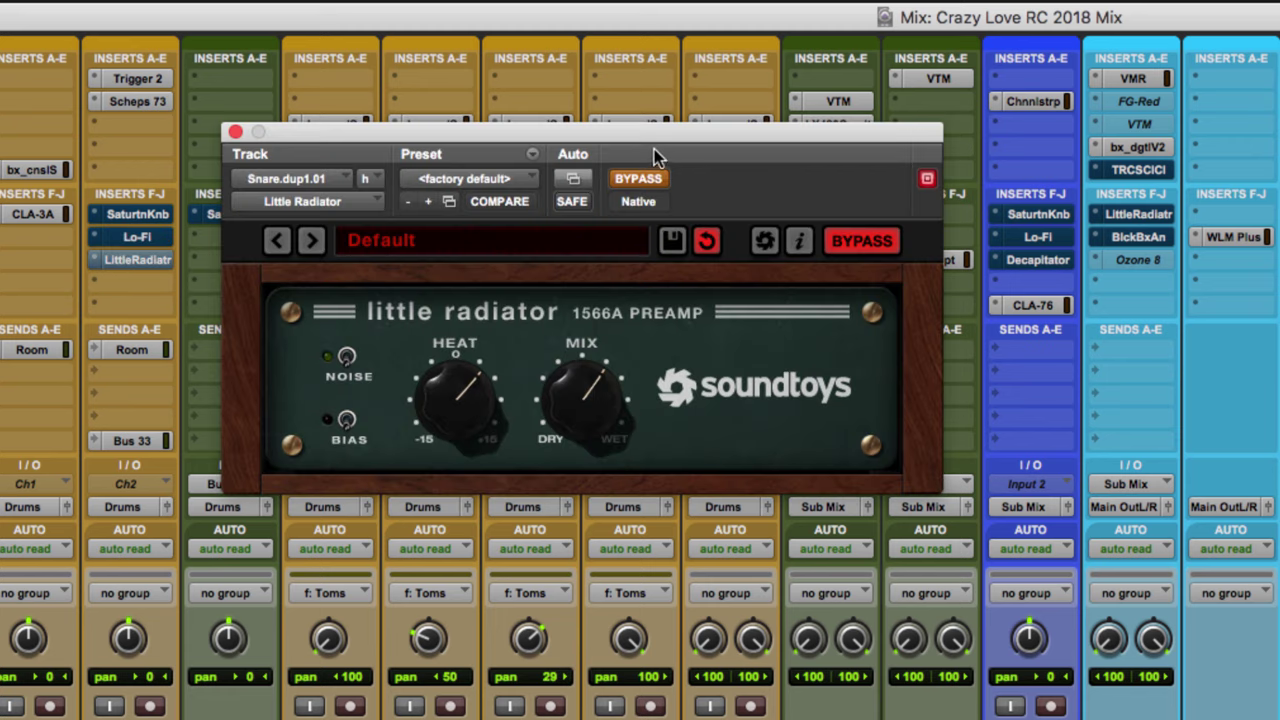
left_click_drag(655, 141, 583, 219)
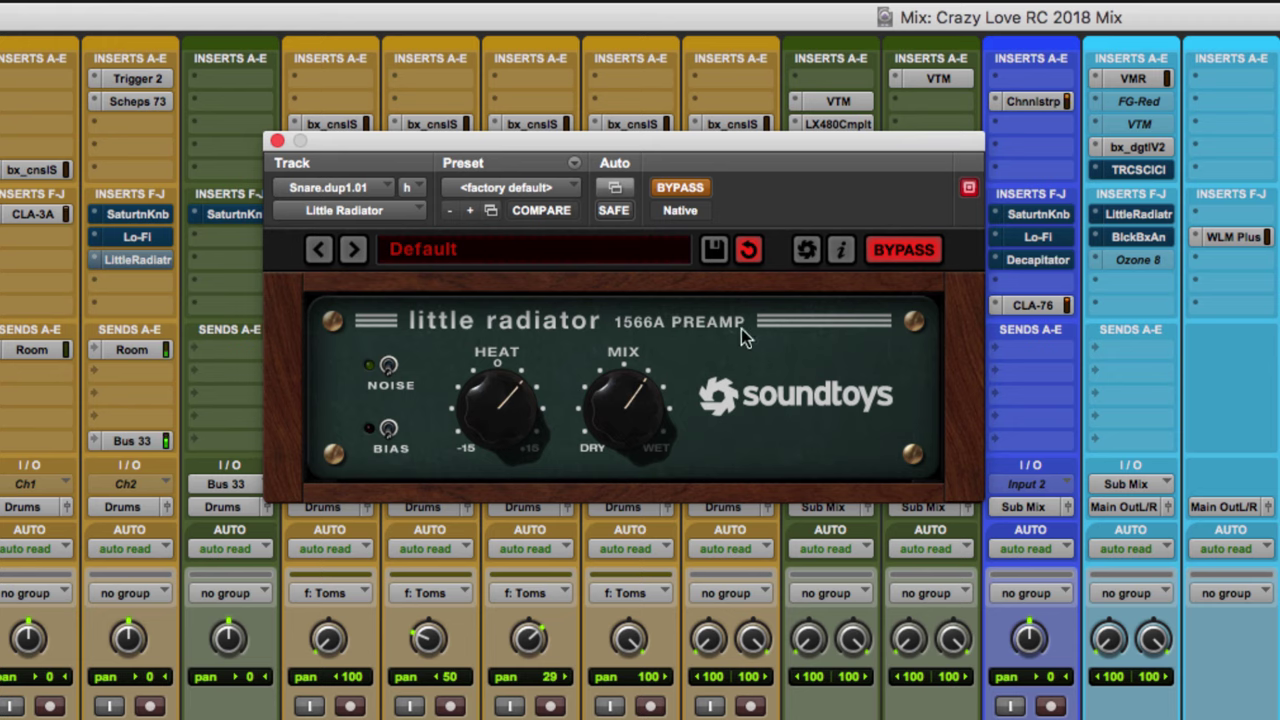
left_click(683, 192)
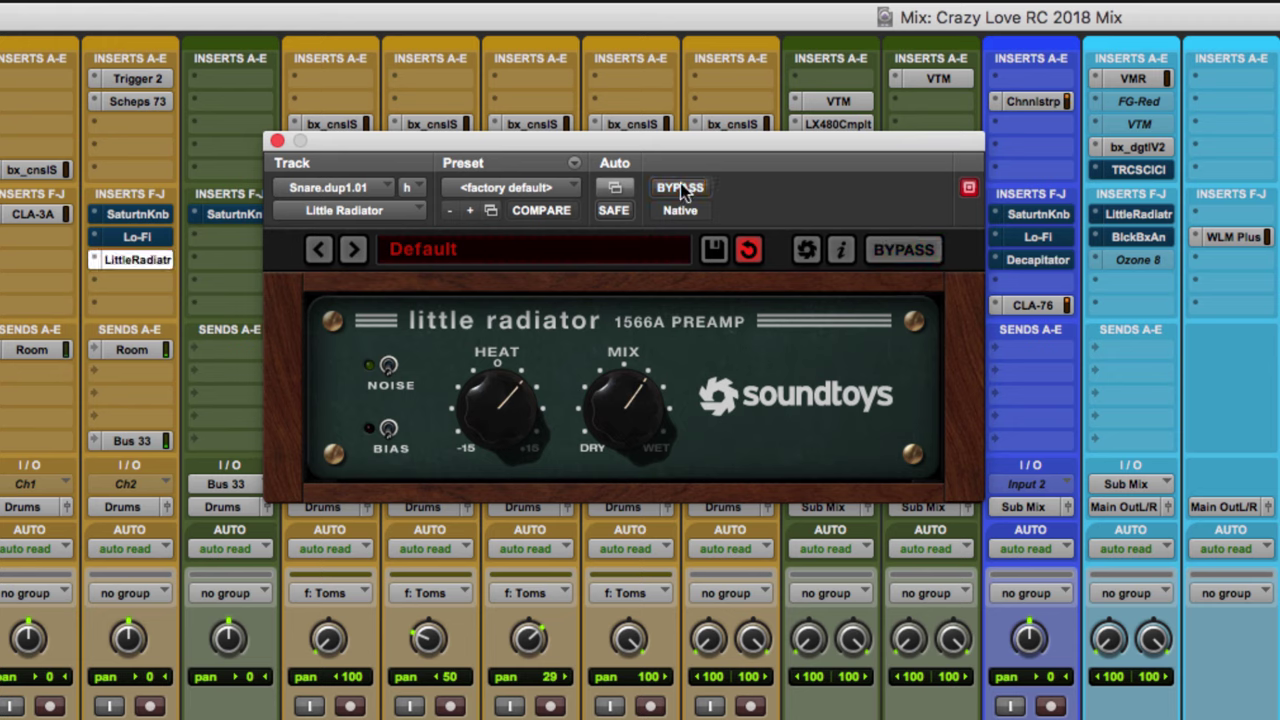
mouse_move(512, 417)
left_mouse_down()
mouse_move(484, 341)
mouse_move(489, 302)
left_mouse_up()
mouse_move(640, 416)
left_mouse_down()
mouse_move(610, 456)
mouse_move(620, 492)
mouse_move(618, 475)
left_mouse_up()
left_click_drag(523, 423, 478, 487)
mouse_move(622, 446)
left_mouse_down()
mouse_move(570, 297)
mouse_move(555, 135)
left_mouse_up()
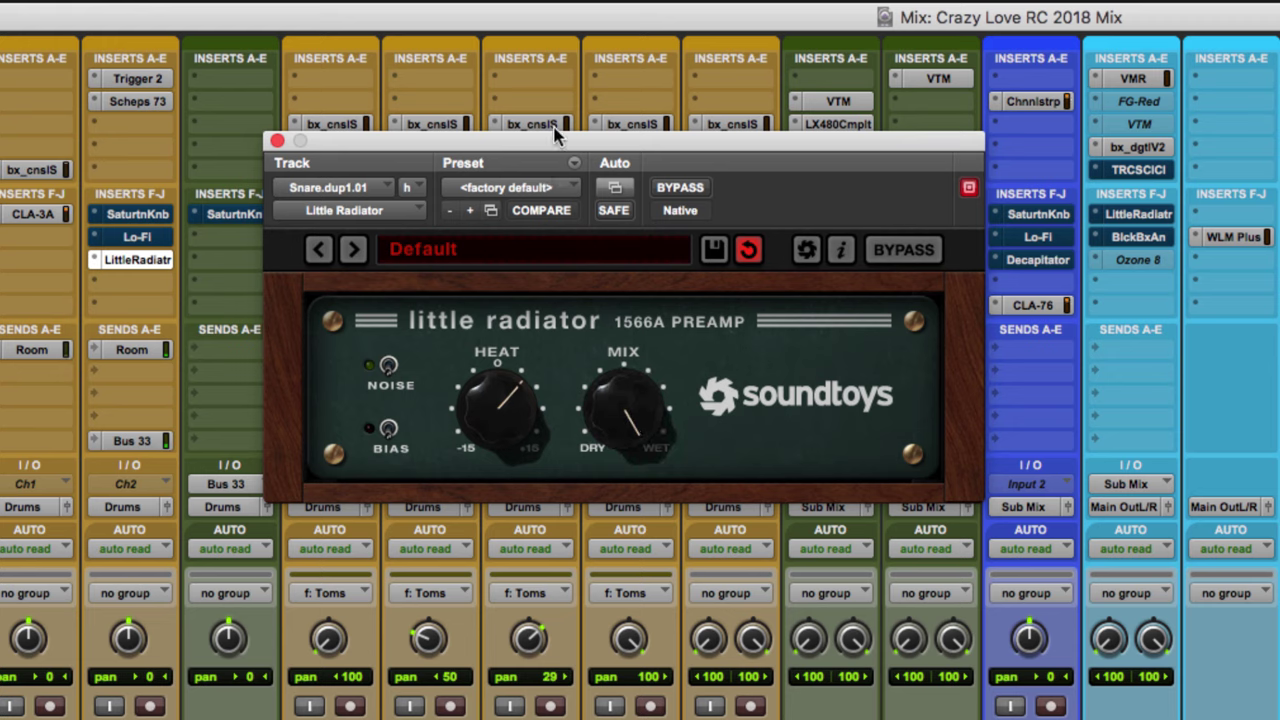
Step: Compare Little Radiator against bypass, toggle BIAS on and off, center the mix, and close it
left_click(682, 189)
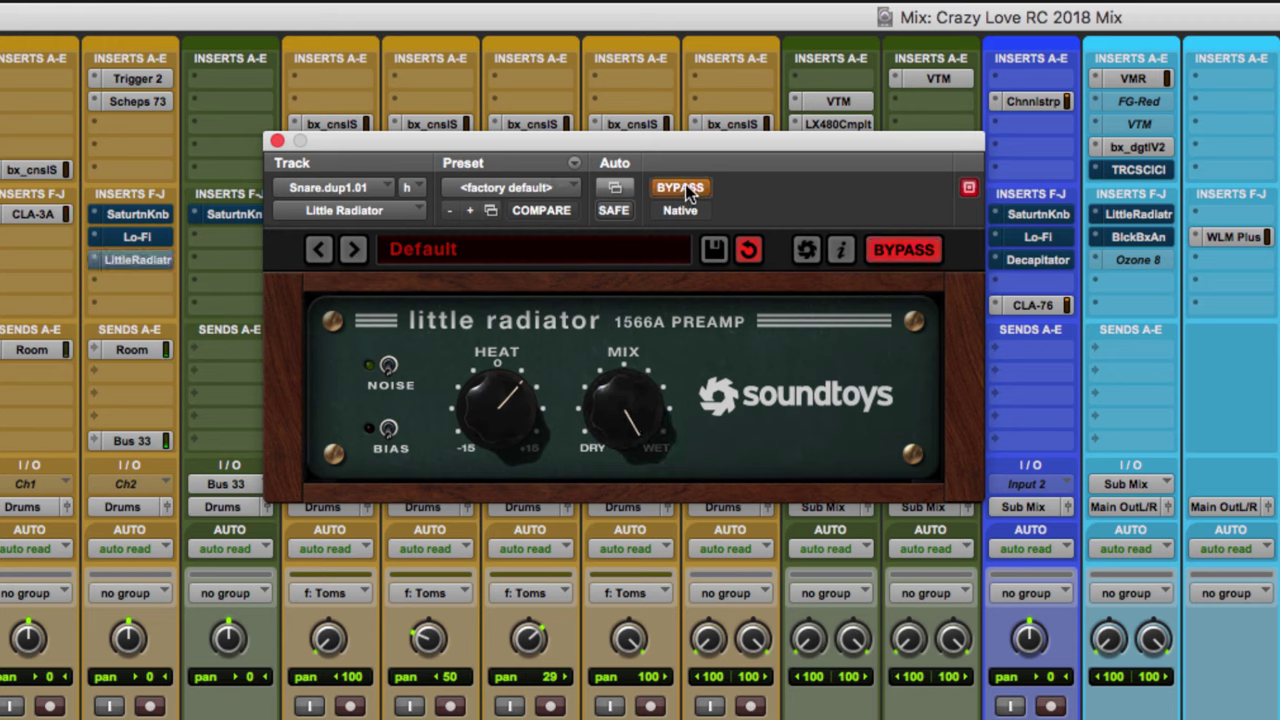
left_click(682, 189)
left_click(680, 189)
left_click(682, 186)
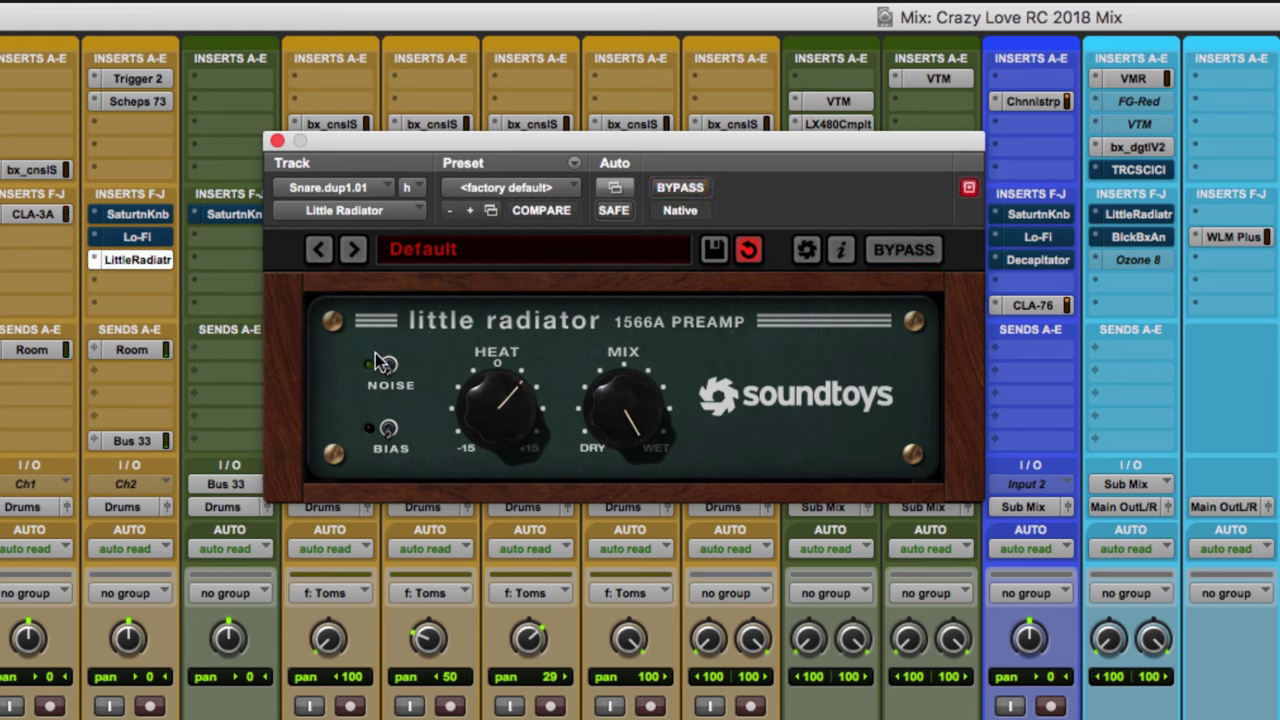
left_click(390, 428)
left_click(390, 428)
left_click_drag(620, 425, 607, 485)
left_click(277, 140)
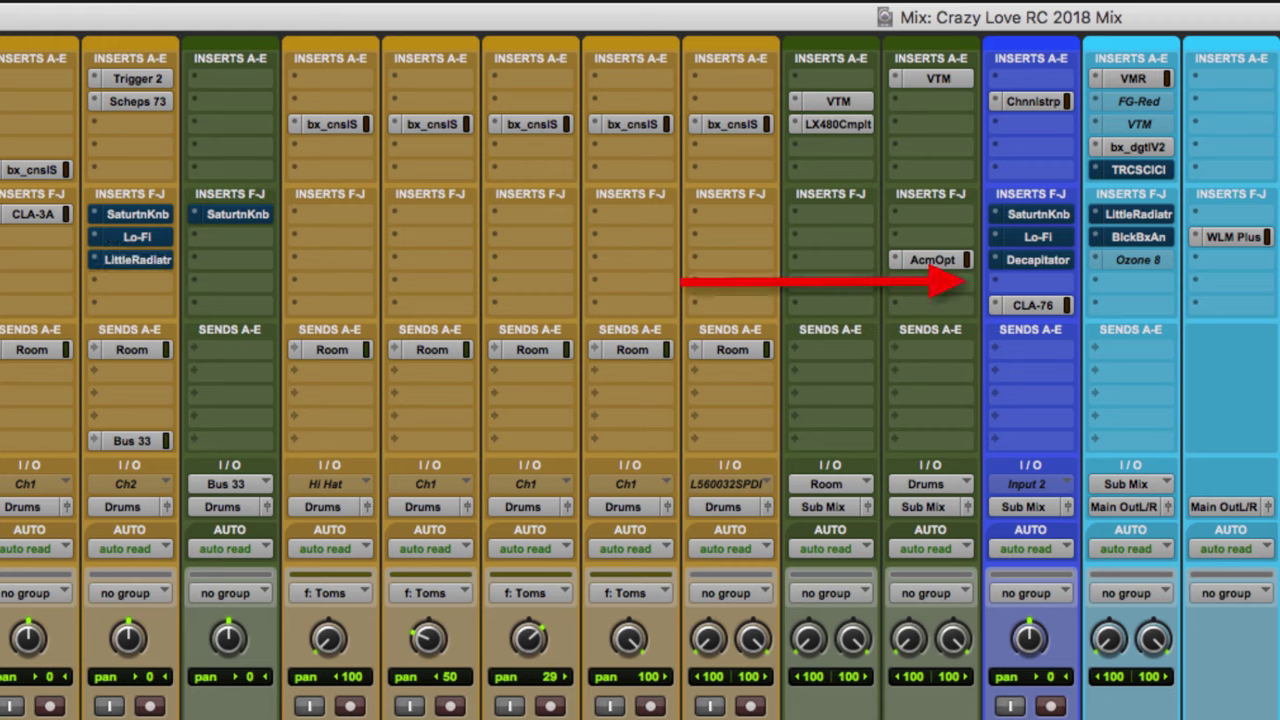
Step: Take the SaturtnKnb insert on the snare channel strip out of bypass
left_click(135, 220, "super")
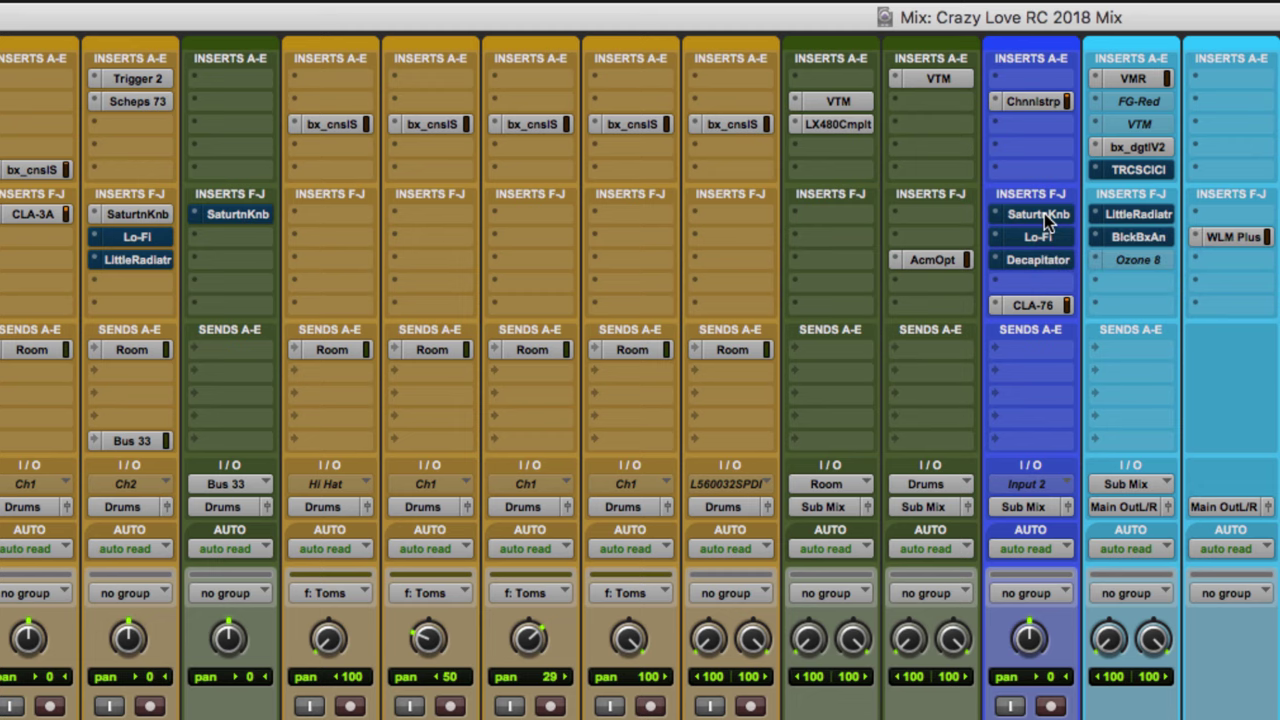
Step: Open Bass Dry's Saturation Knob, compare it with bypass, and step through Keep Low, Neutral, Keep High
left_click(1044, 213)
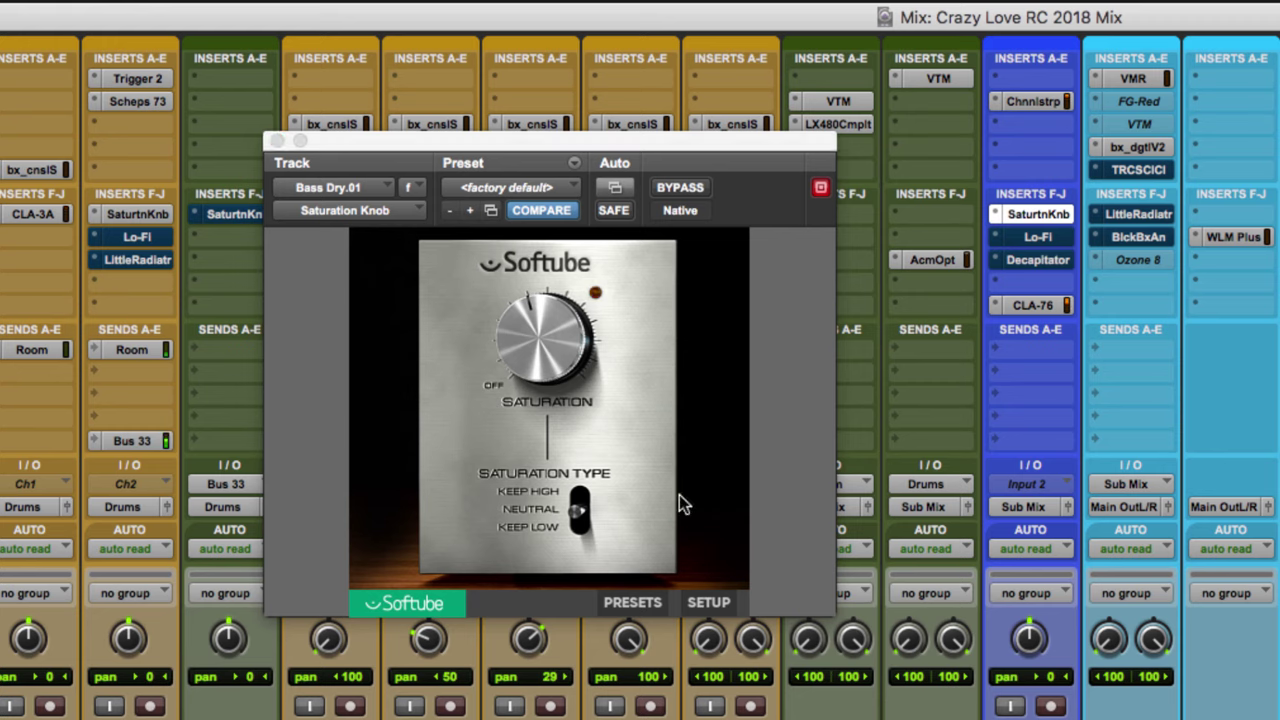
left_click(690, 188)
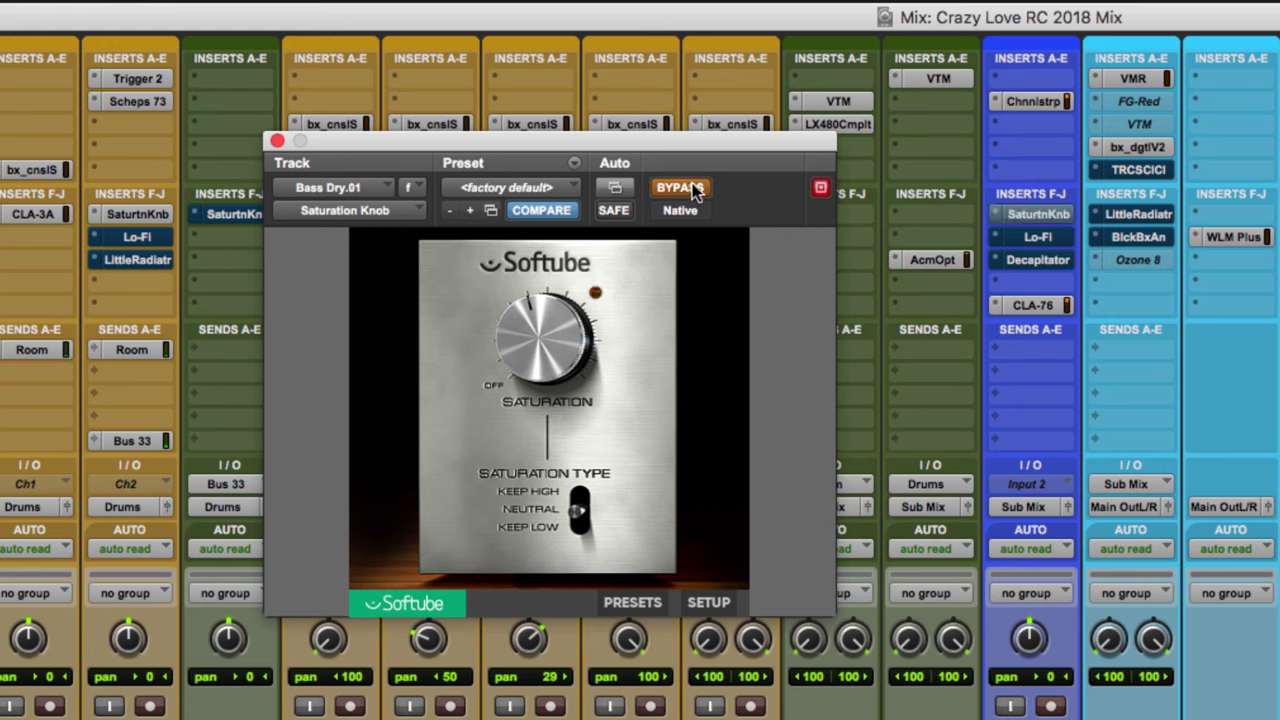
left_click(693, 189)
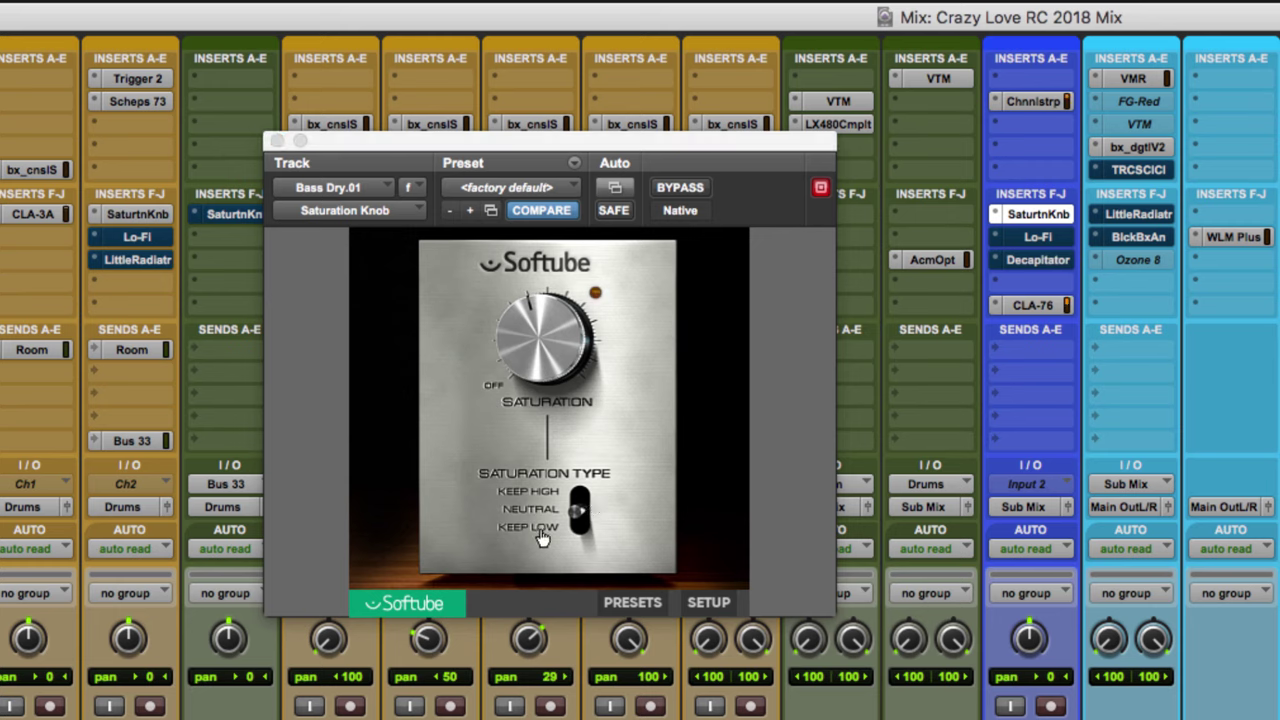
left_click(543, 538)
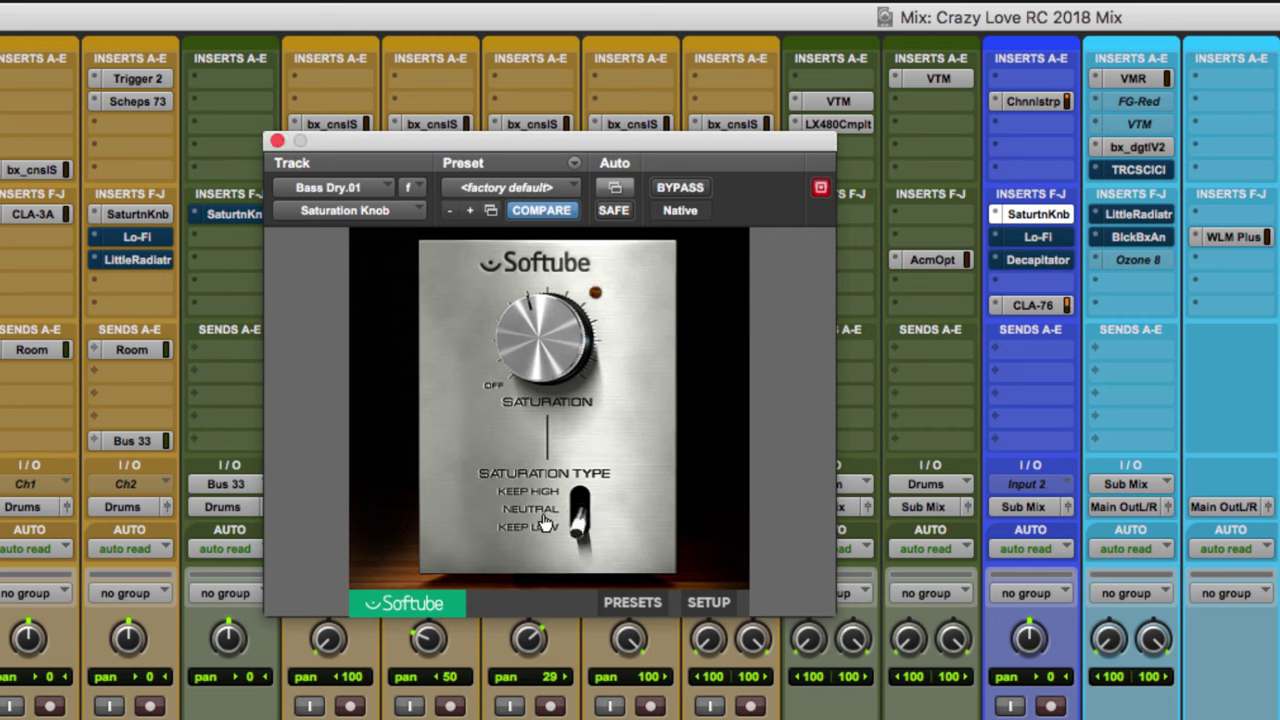
left_click(545, 517)
left_click(540, 493)
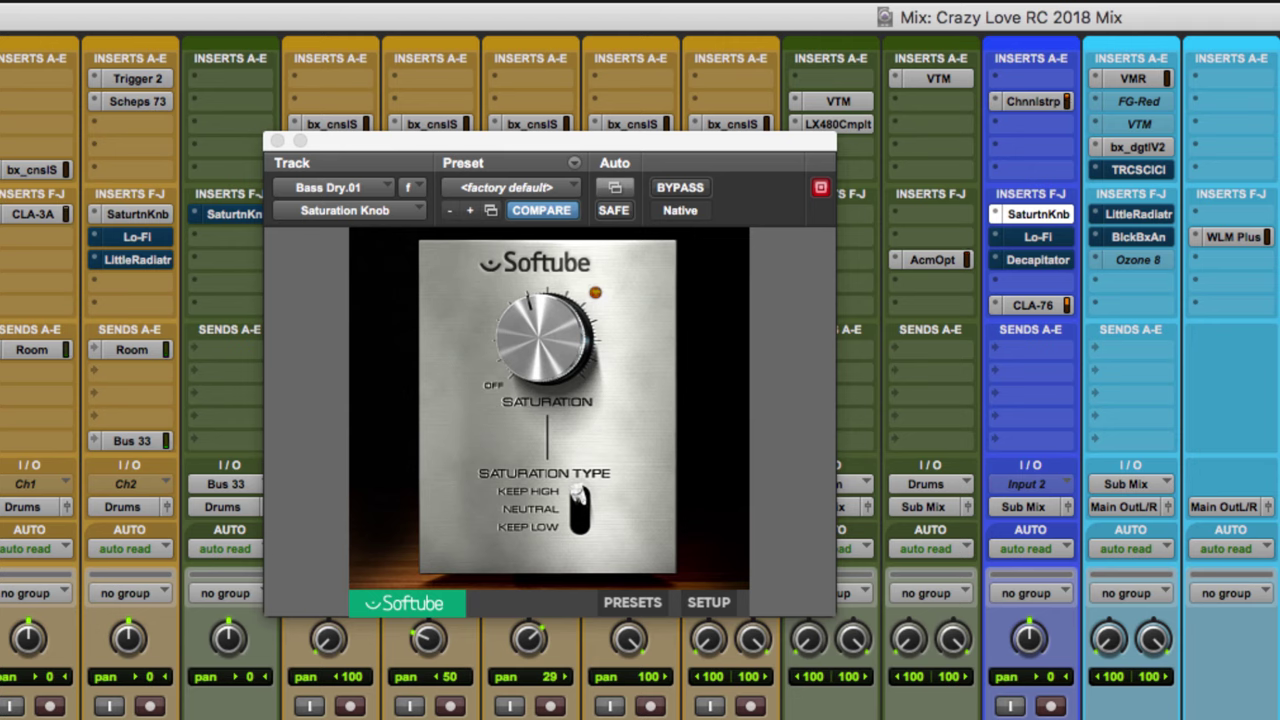
Step: Compare the Keep High setting against bypass, leaving the plug-in bypassed
left_click(693, 189)
left_click(693, 189)
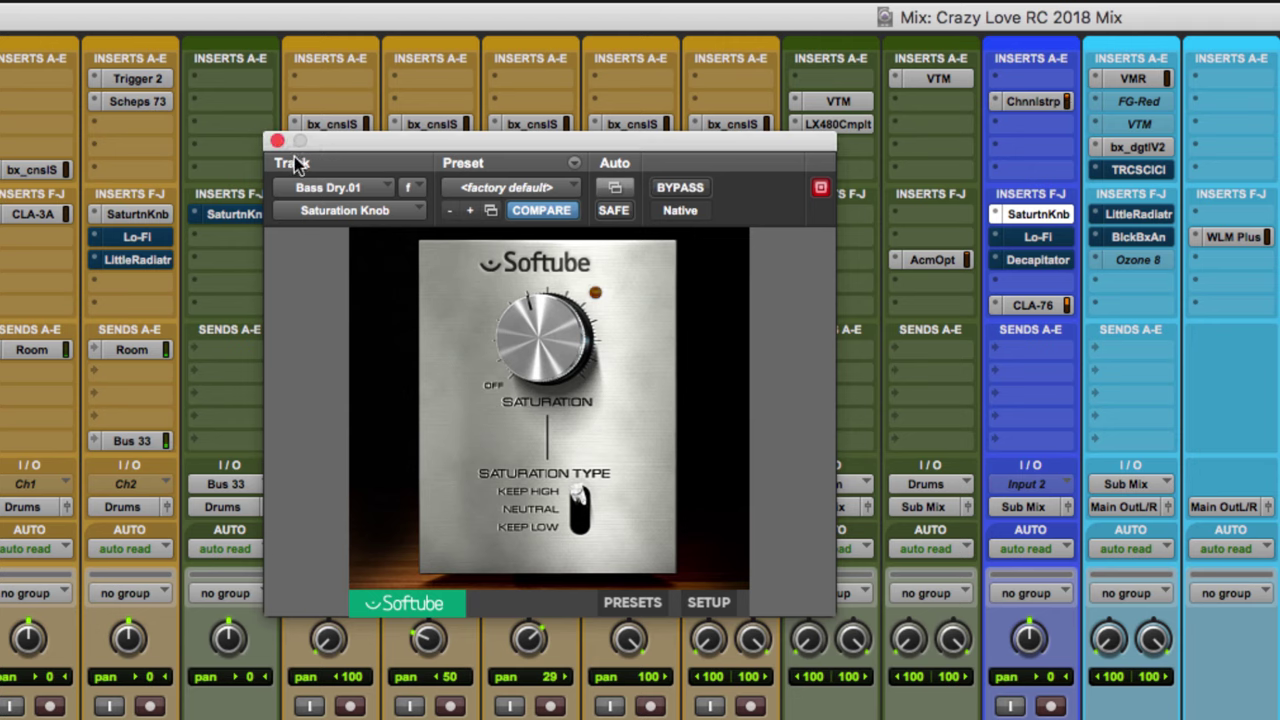
left_click(679, 187)
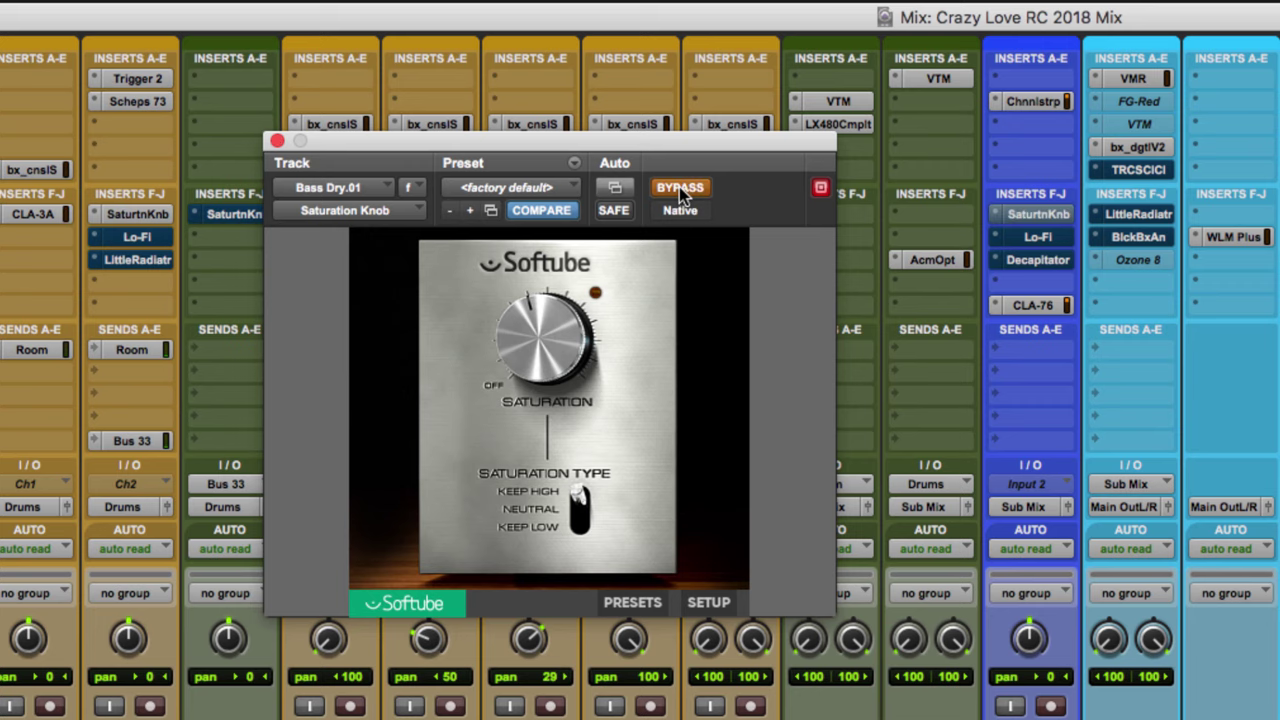
Step: Bypass the bass Saturation Knob, zero Lo-Fi's distortion and saturation, and start playback
left_click(277, 140)
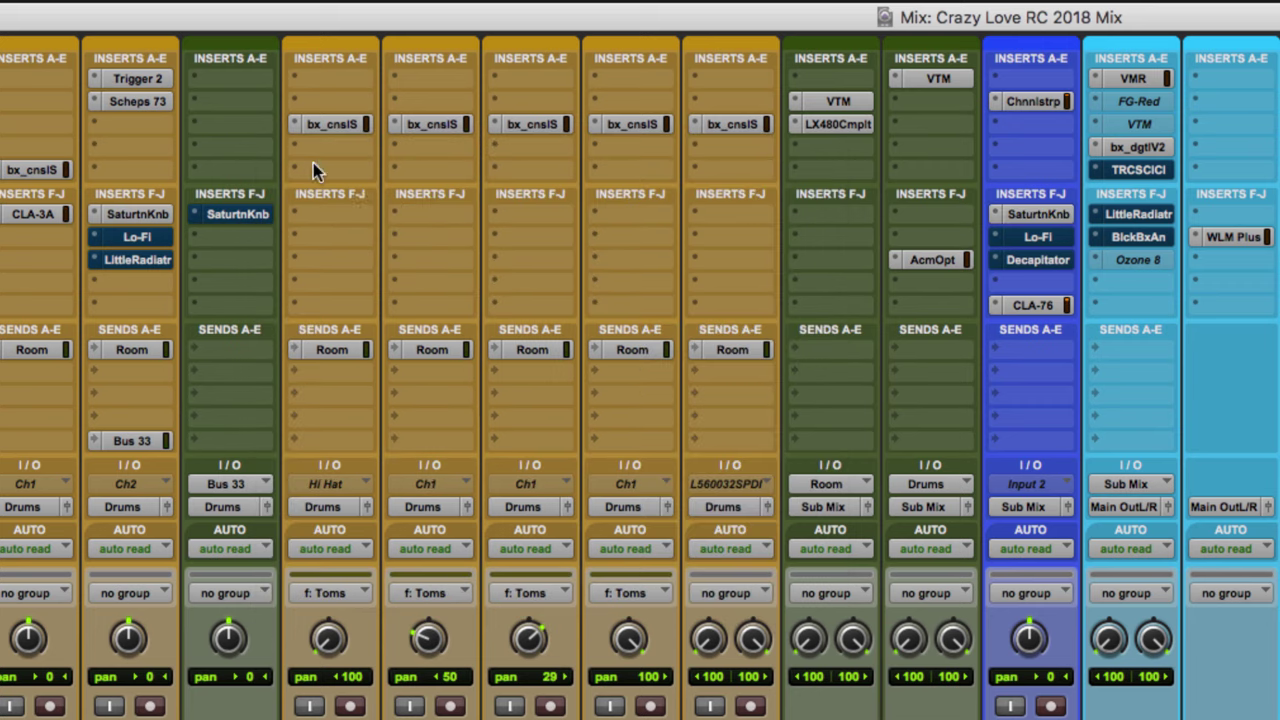
left_click(1027, 216, "super")
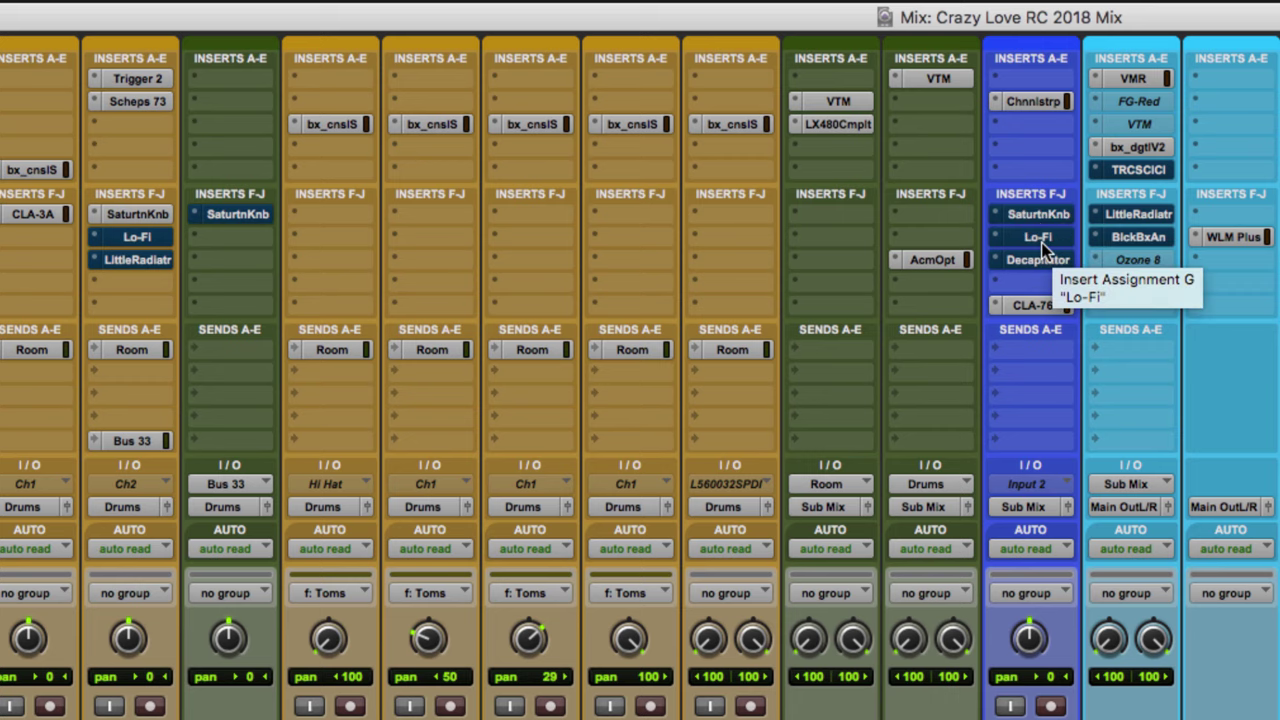
left_click(1042, 246)
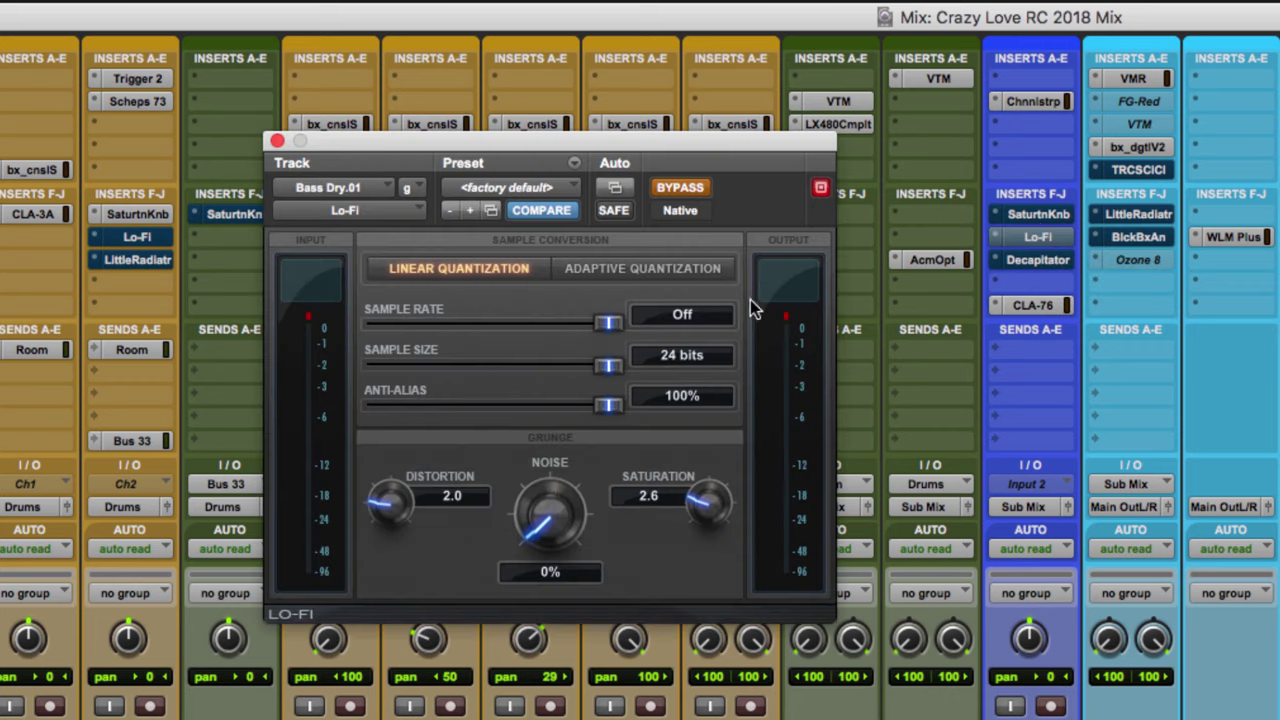
left_click_drag(591, 135, 680, 142)
left_click_drag(790, 500, 797, 590)
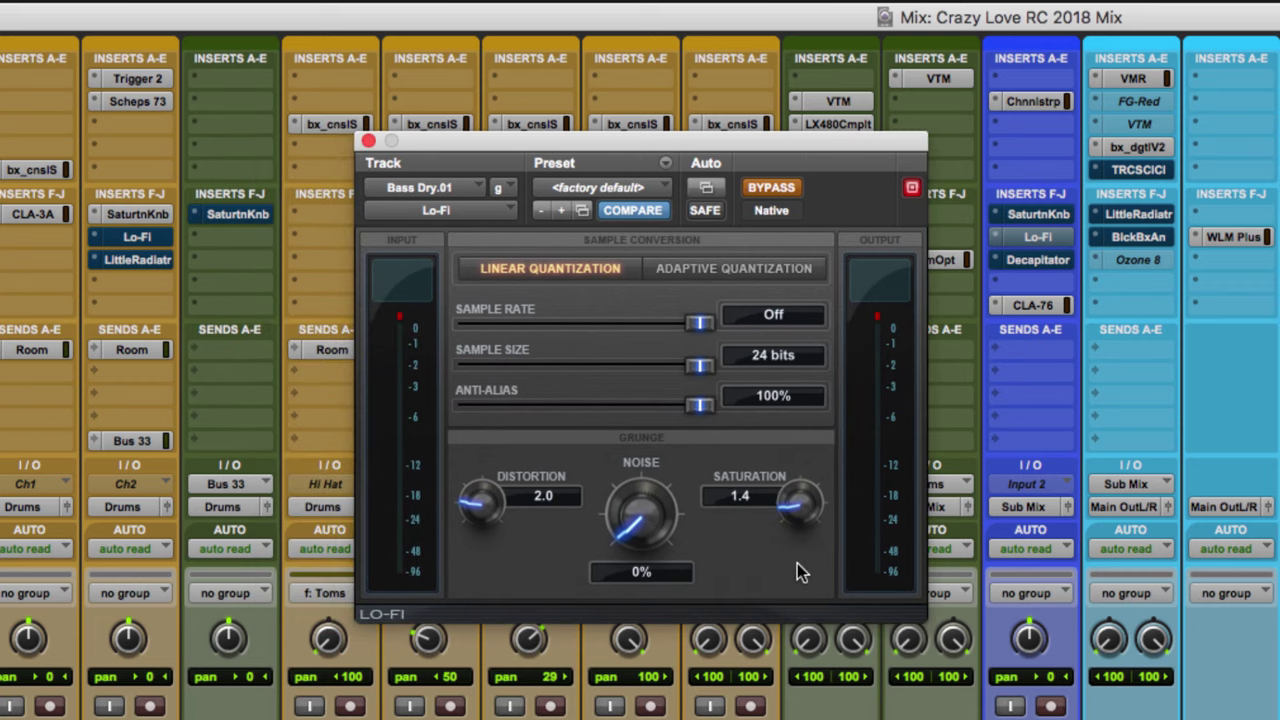
left_click(480, 508, "alt")
key("space")
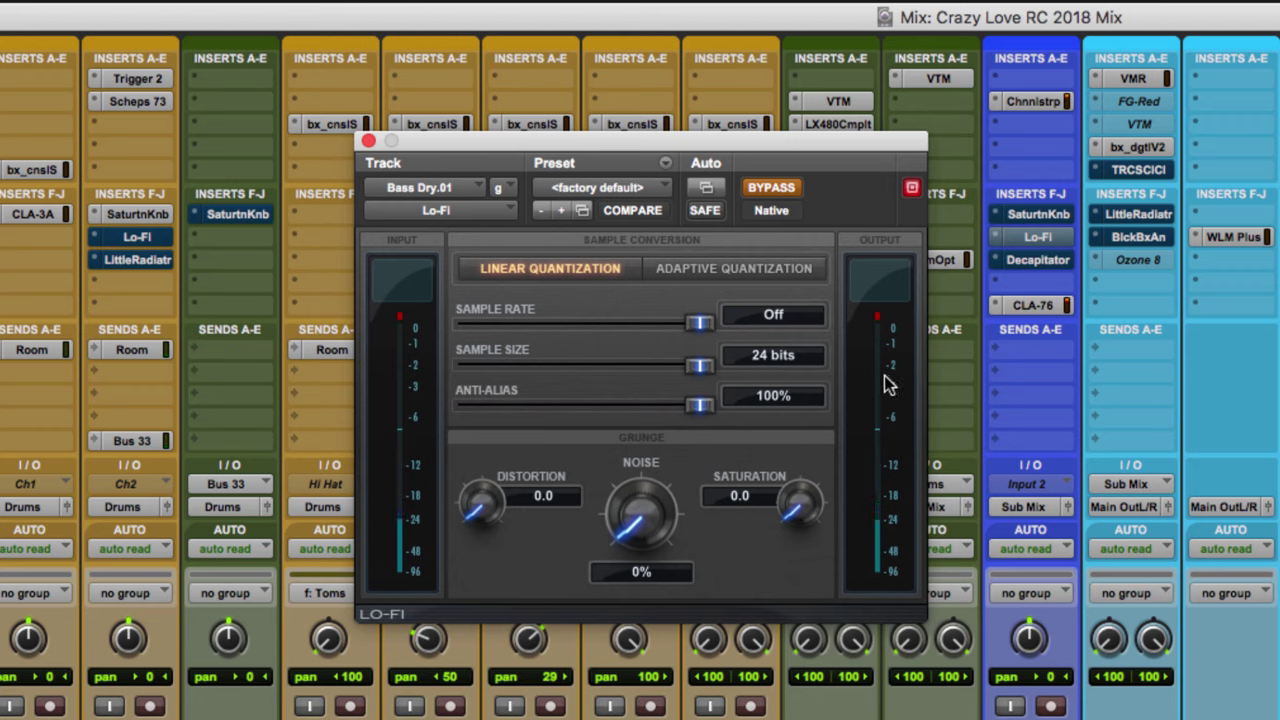
Step: Turn Lo-Fi back on with distortion at 2.0 and saturation at 2.3
left_click(780, 189)
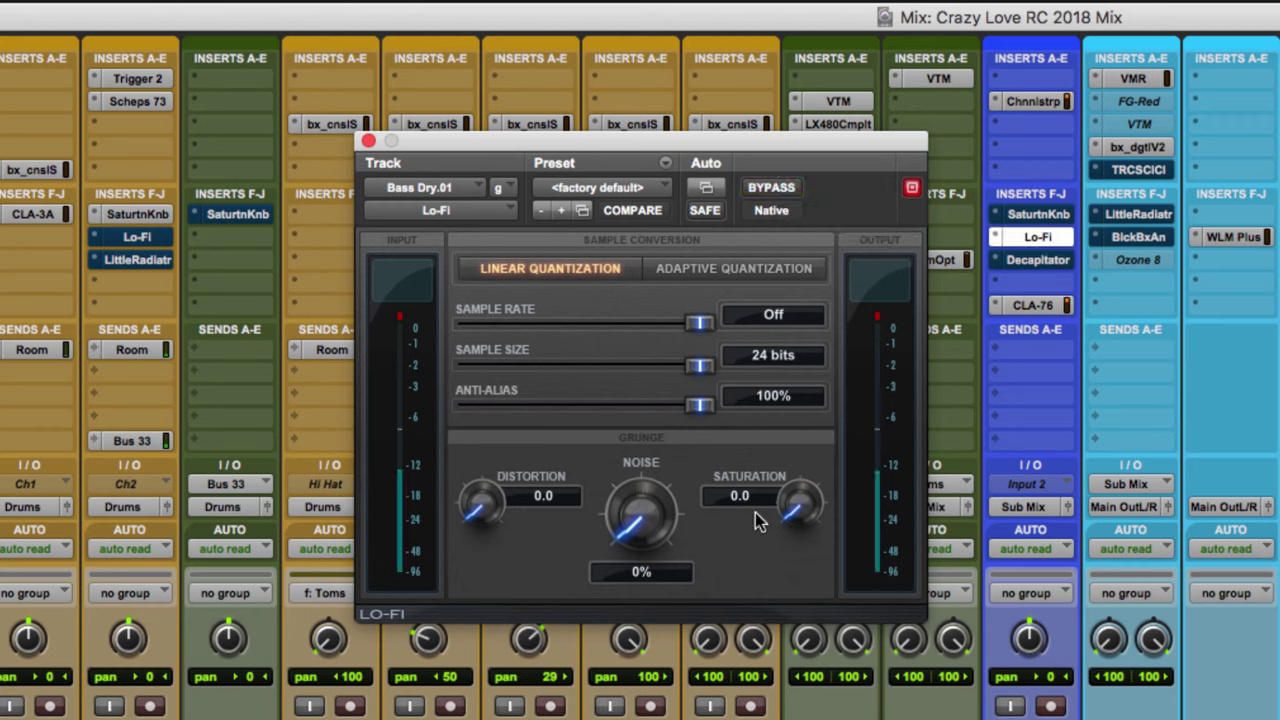
left_click_drag(486, 510, 481, 418)
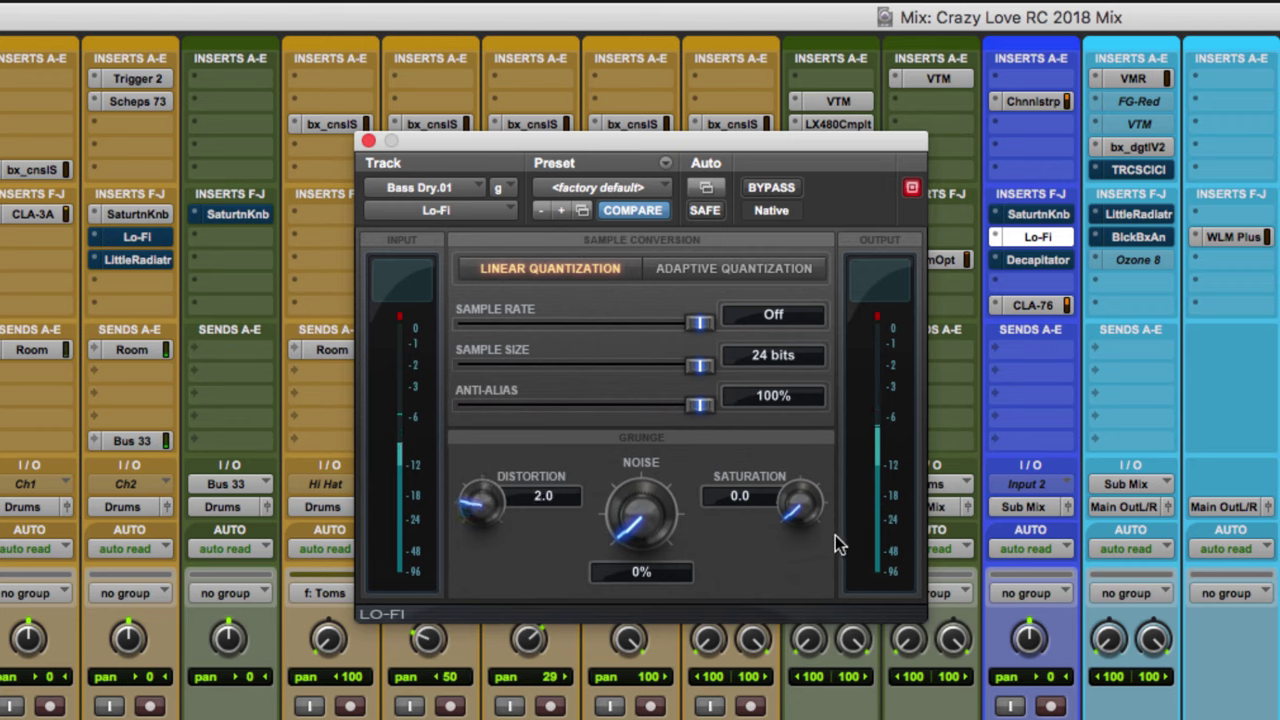
mouse_move(800, 503)
left_mouse_down()
mouse_move(793, 514)
mouse_move(797, 429)
left_mouse_up()
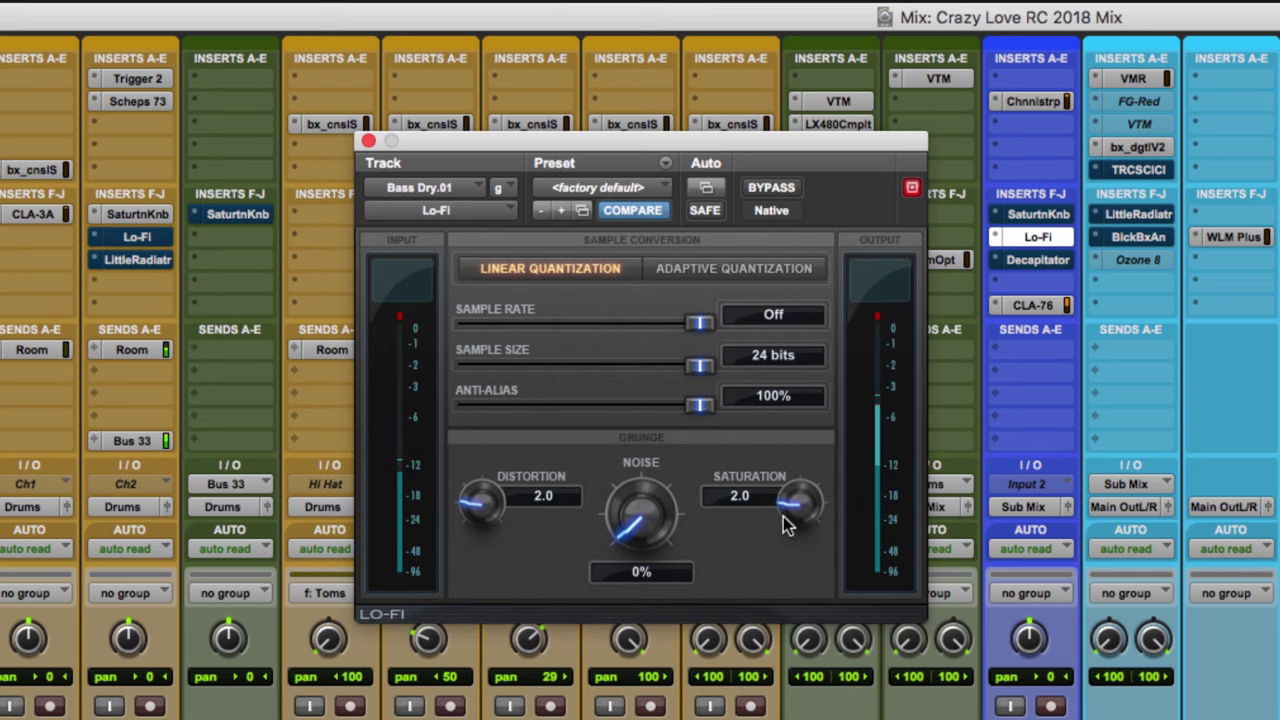
left_click_drag(800, 508, 788, 510)
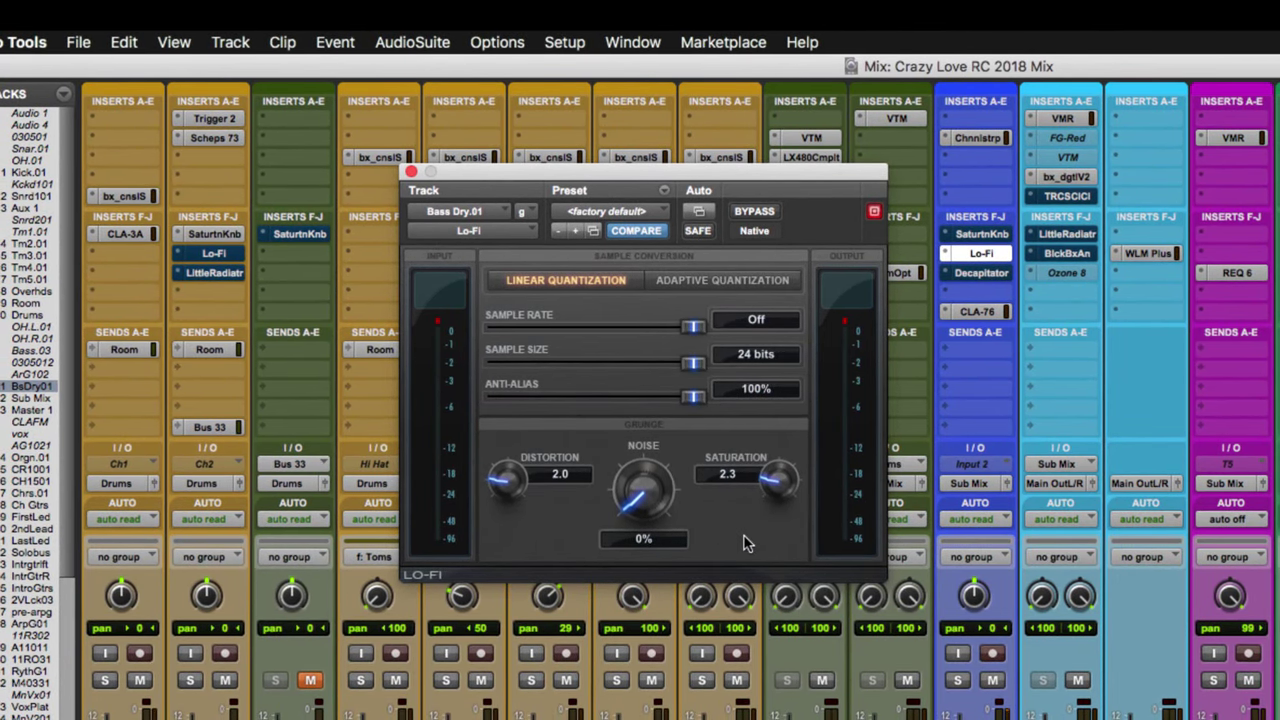
Step: Solo Bass Dry.01, A/B its Lo-Fi against bypass, leave Lo-Fi active and close its window
left_click(957, 680)
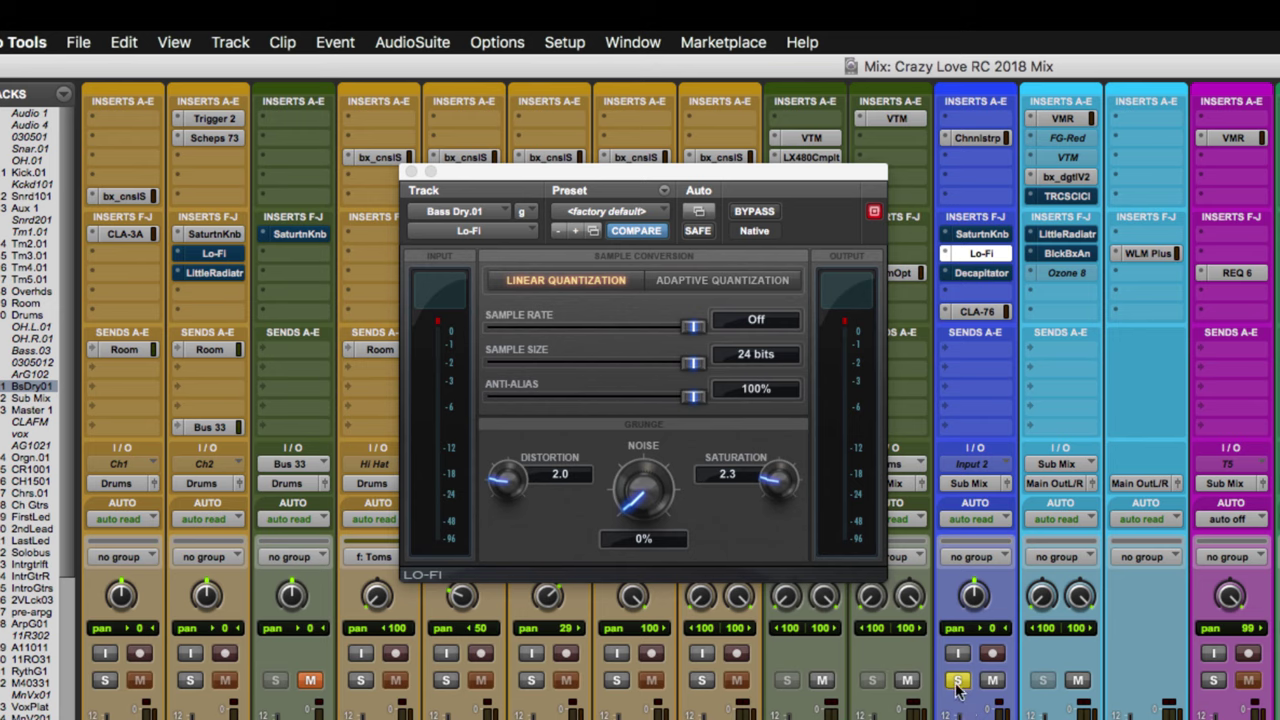
left_click(766, 214)
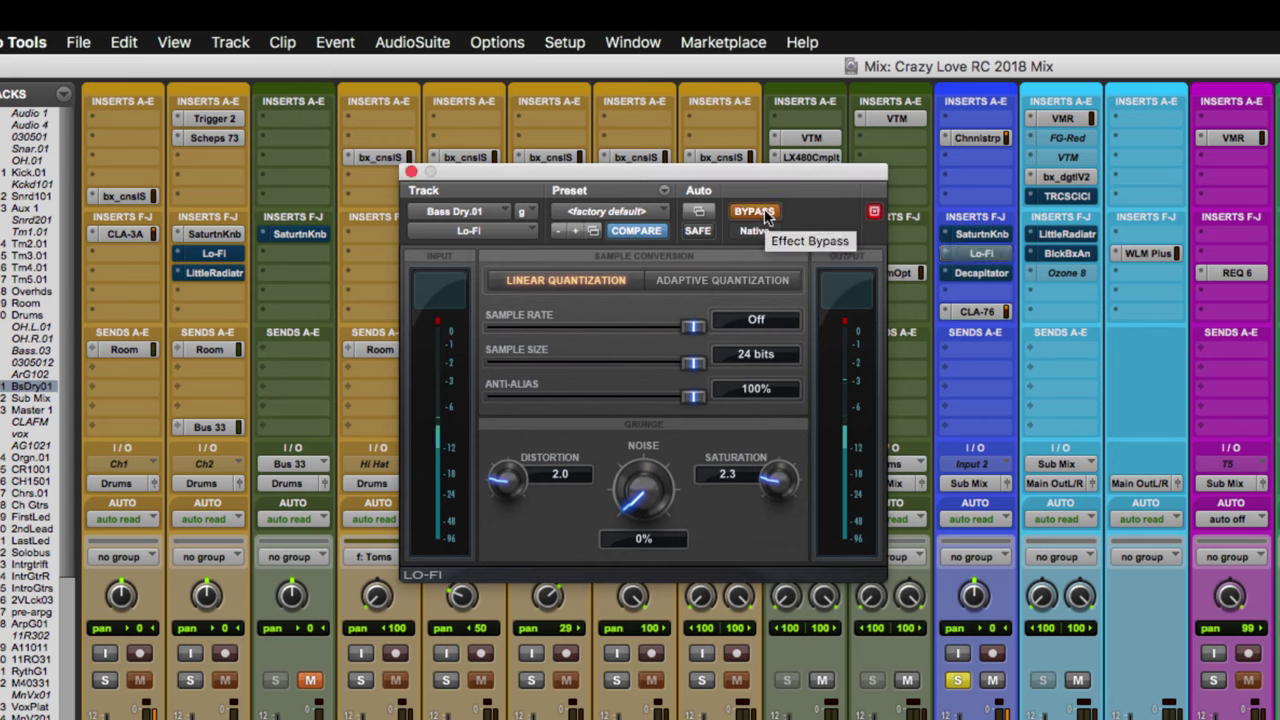
left_click(766, 214)
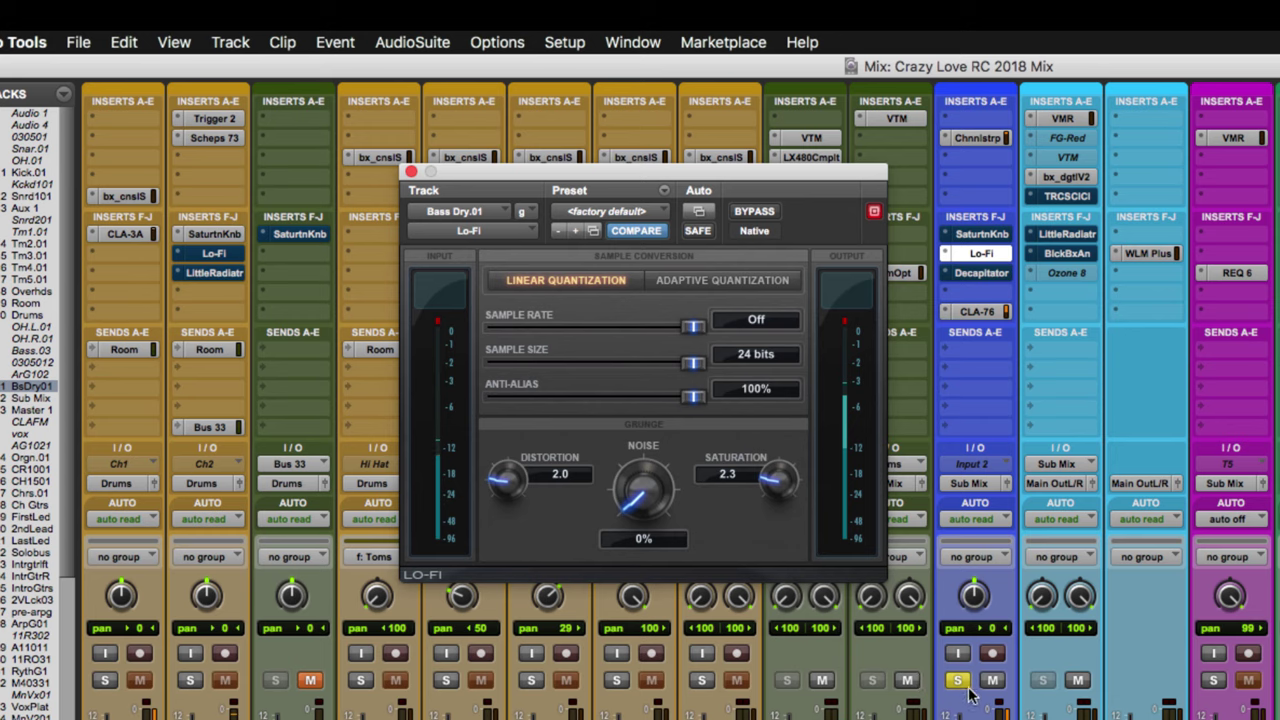
left_click(958, 682)
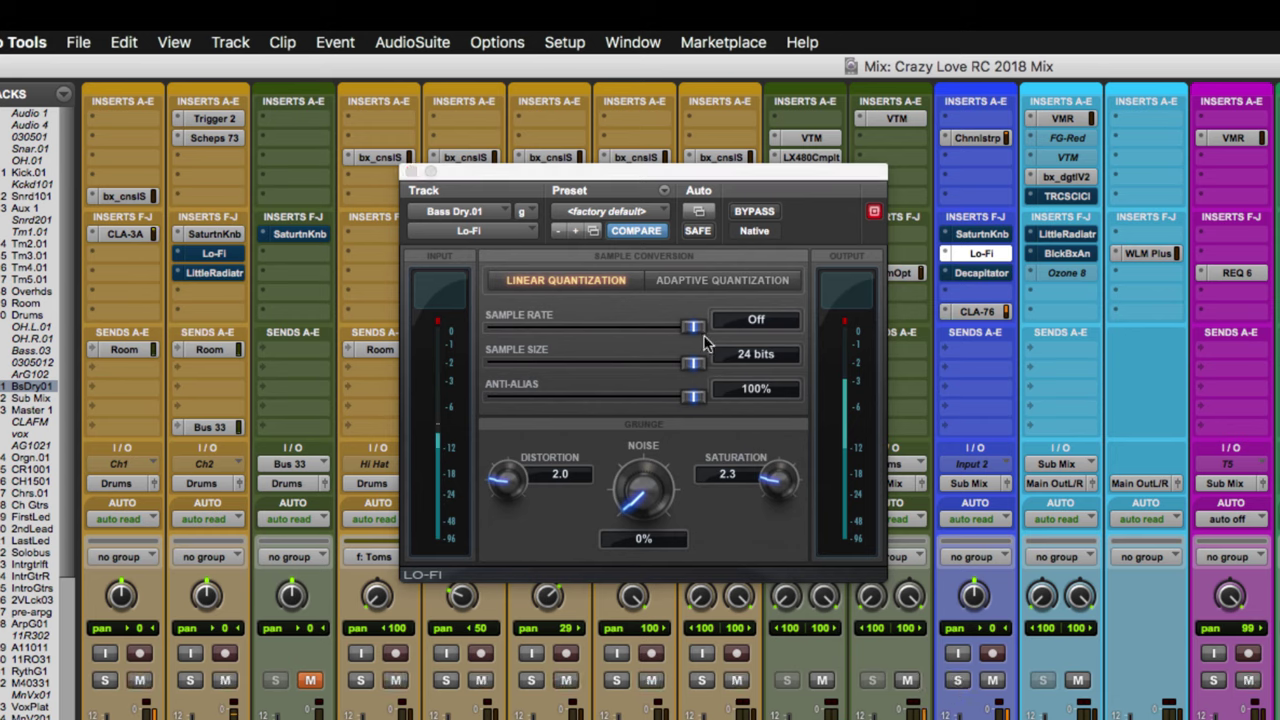
left_click(748, 212)
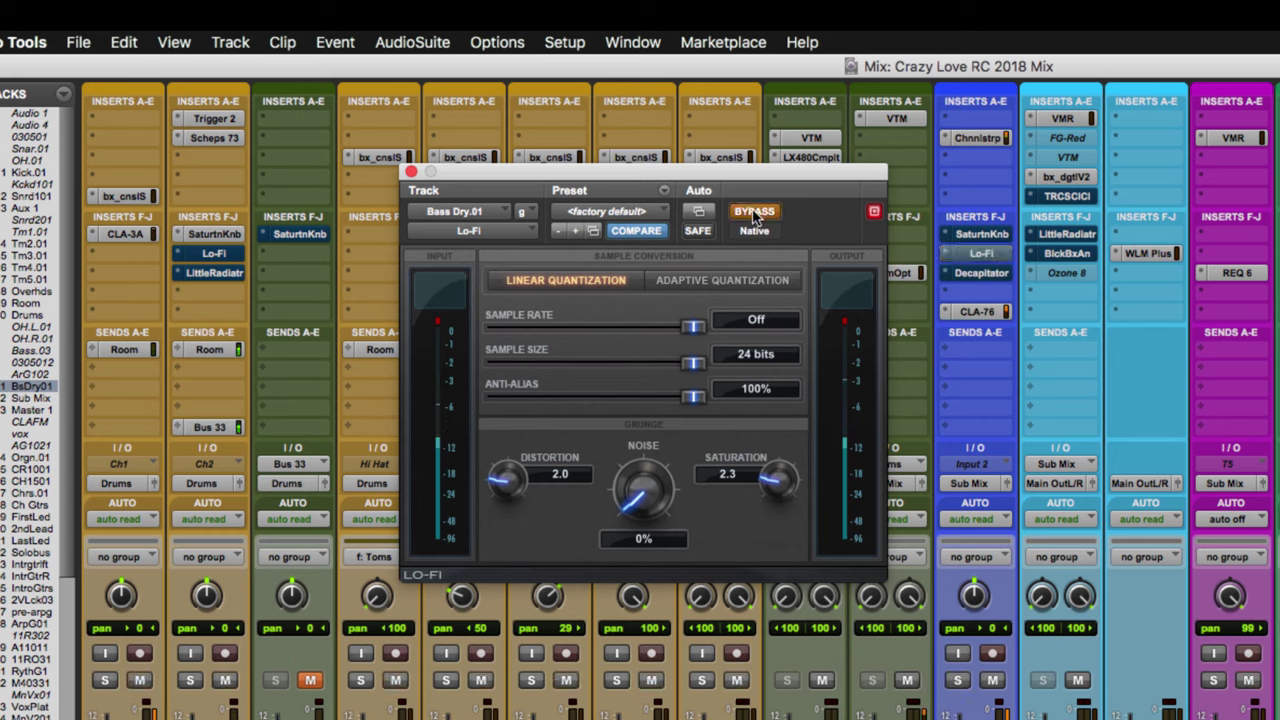
left_click(748, 212)
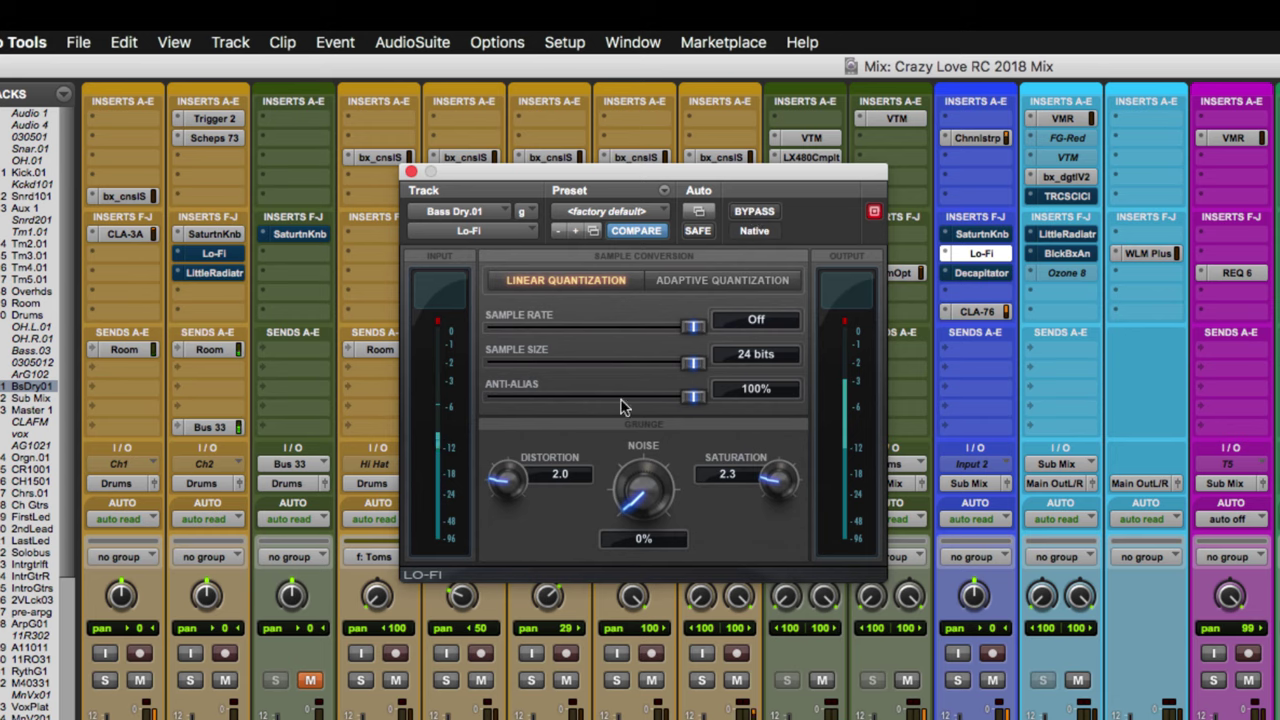
left_click(758, 212)
left_click(758, 212)
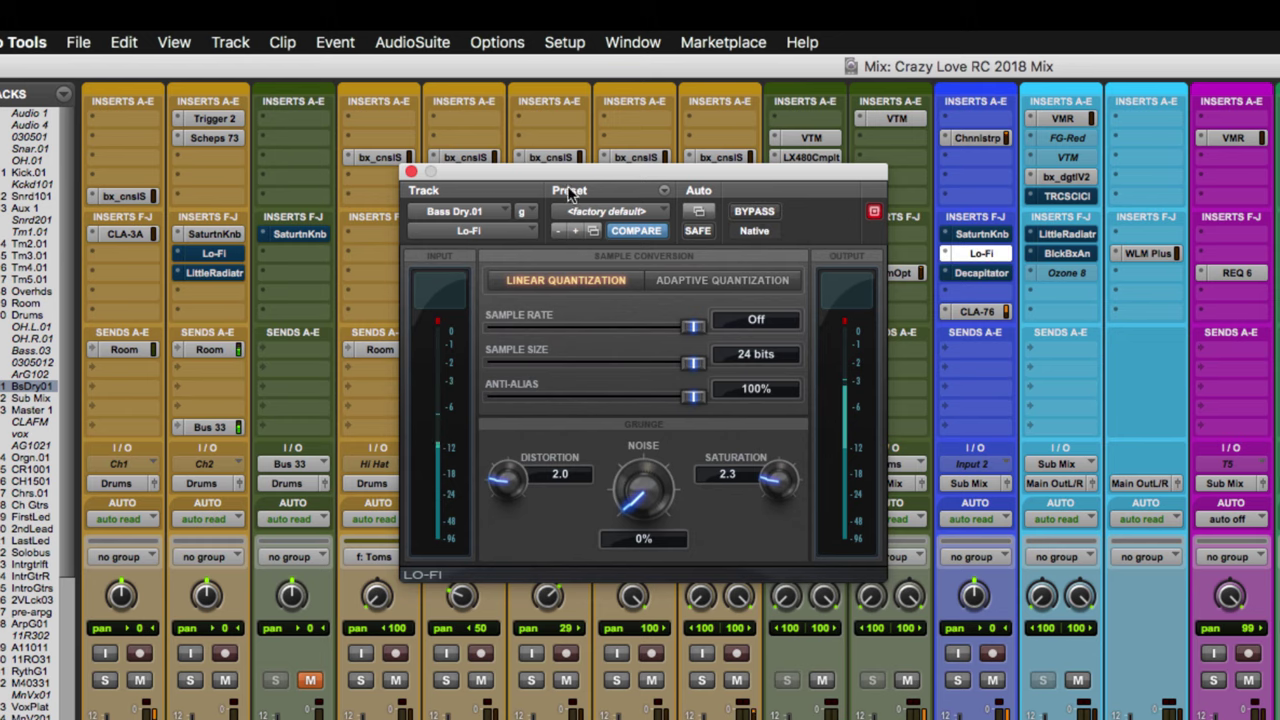
left_click(411, 172)
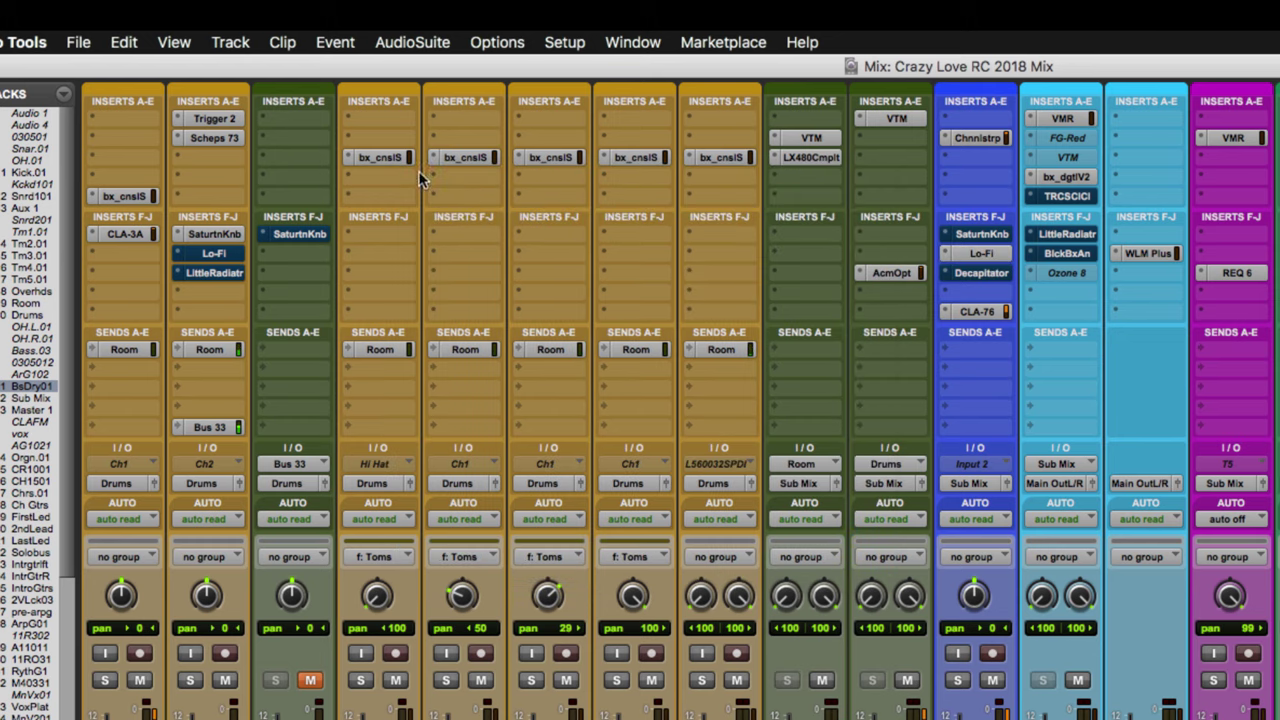
Step: Open the bass Decapitator, switch it on, A/B it against bypass, then unsolo the bass
left_click(969, 277)
left_click_drag(992, 166, 634, 80)
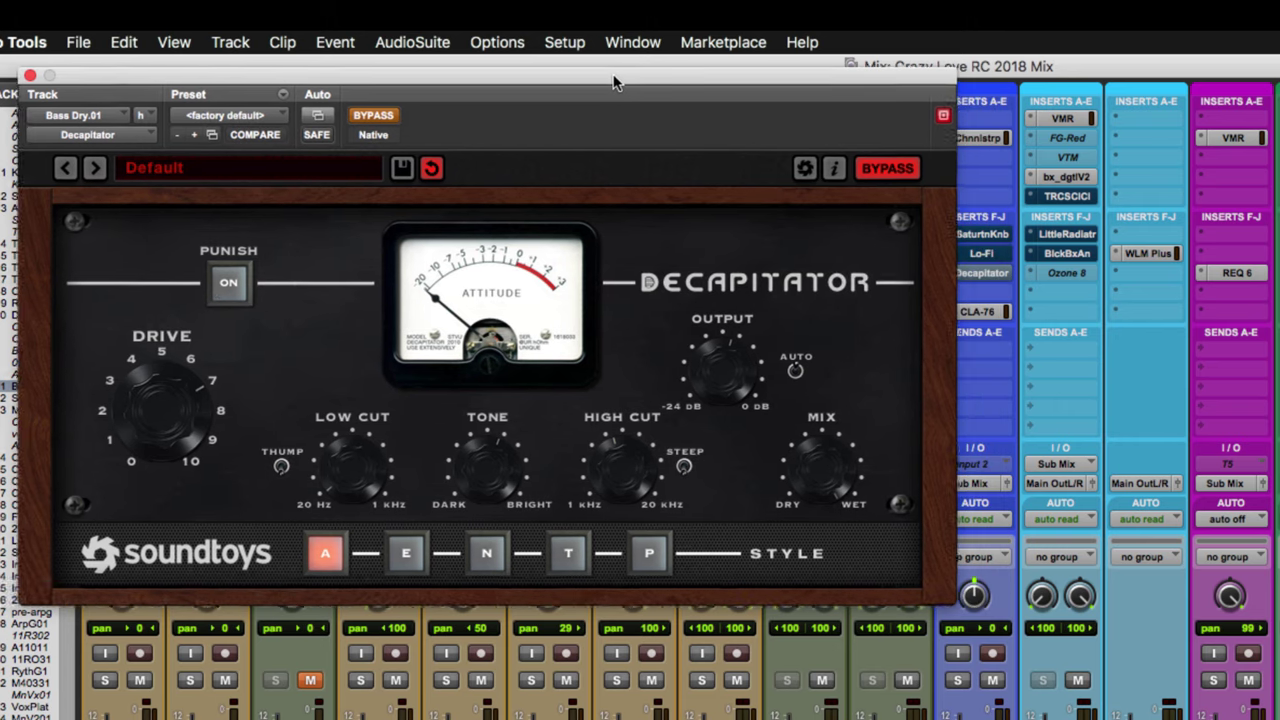
left_click_drag(665, 78, 577, 78)
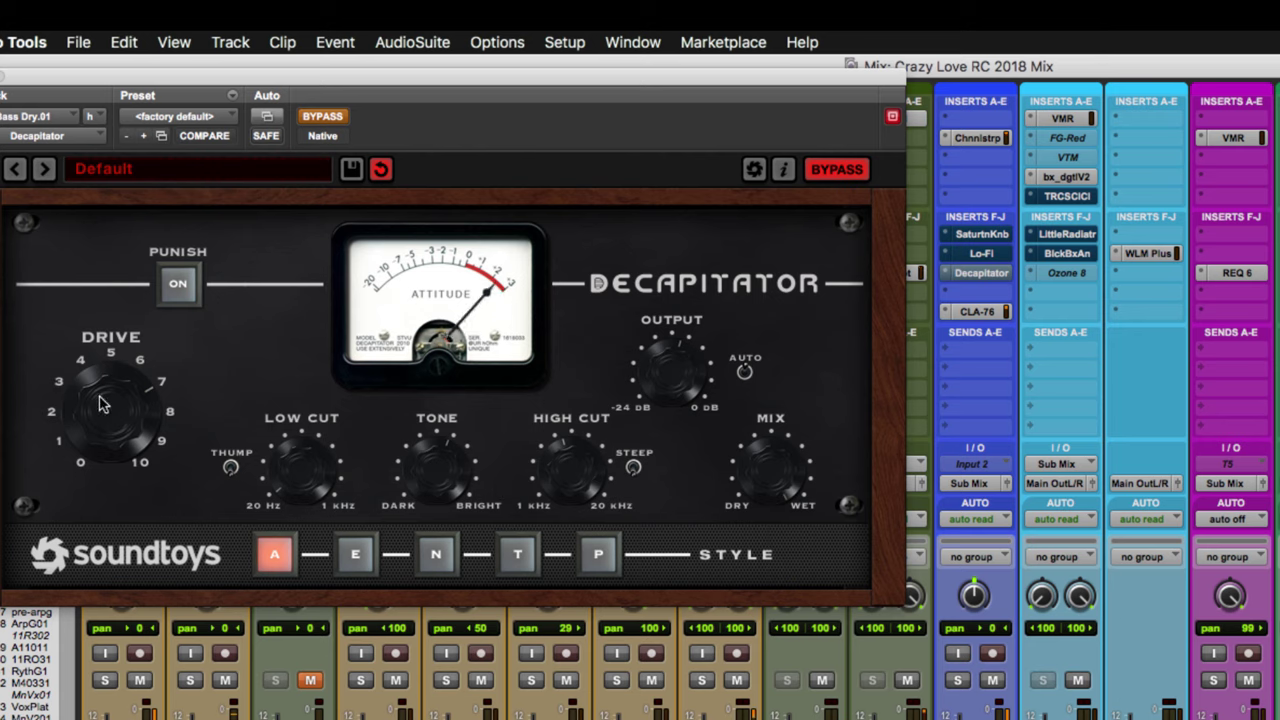
left_click(317, 124)
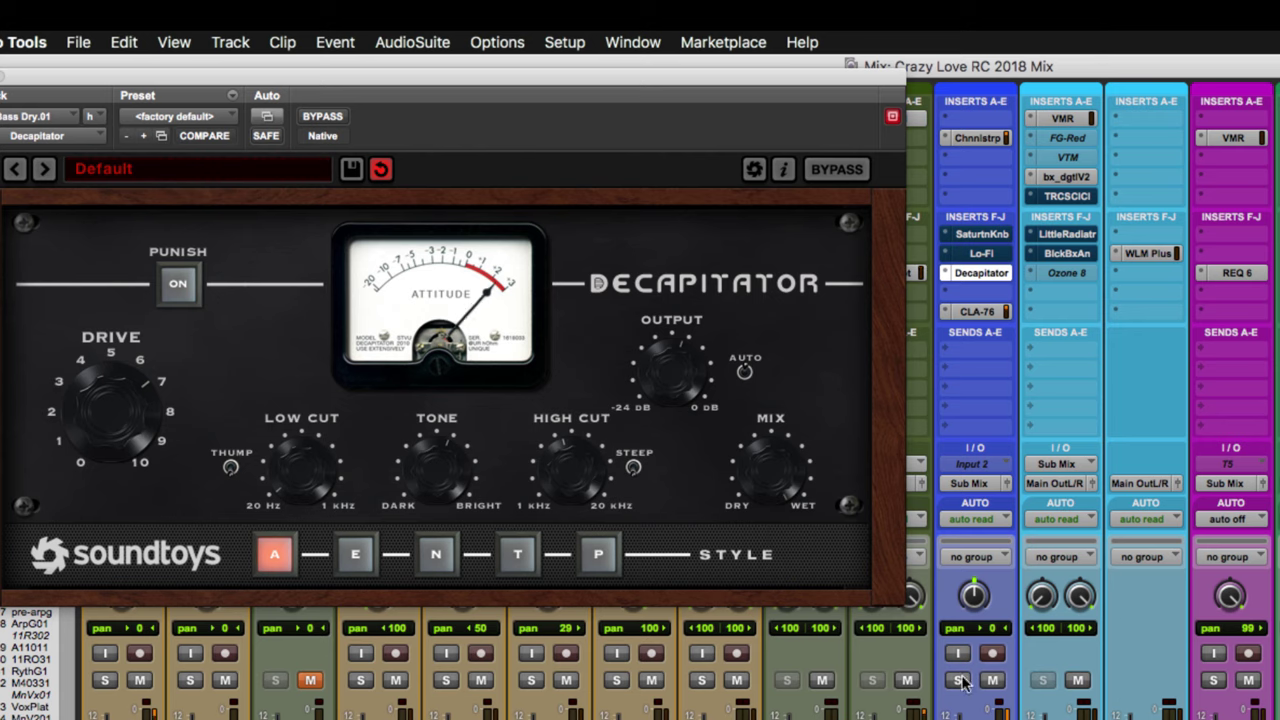
left_click(325, 119)
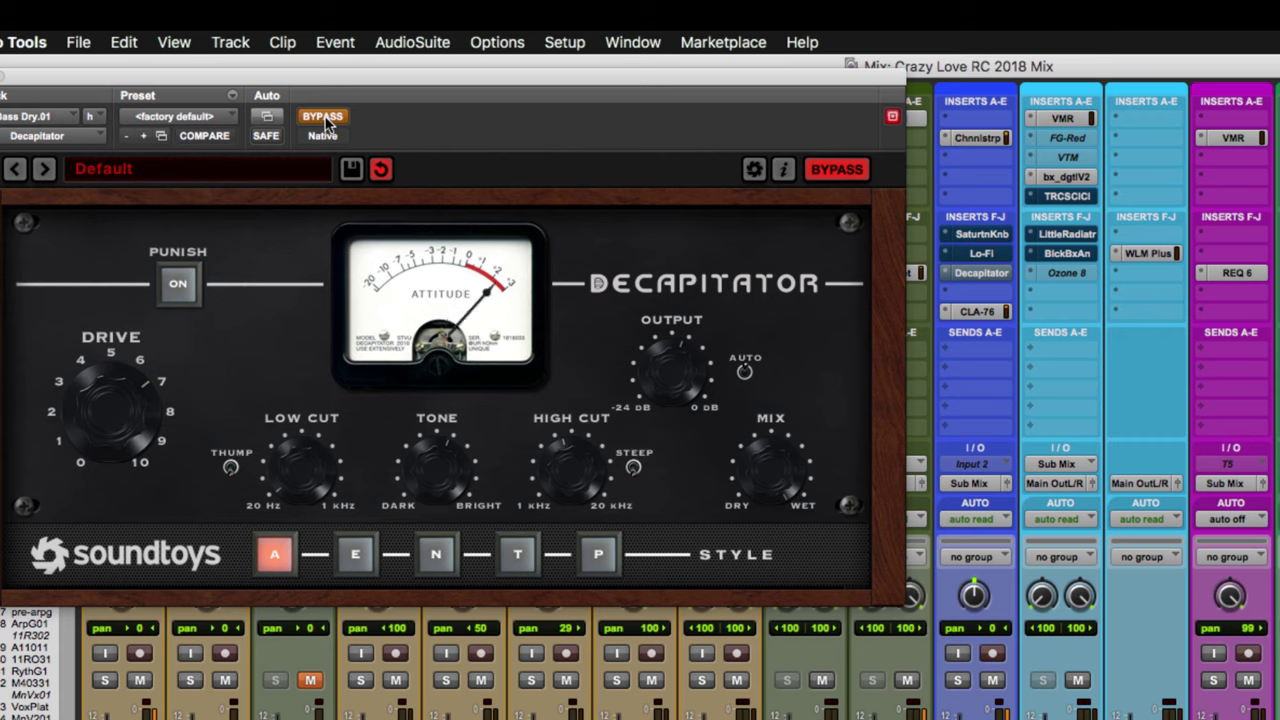
left_click(325, 121)
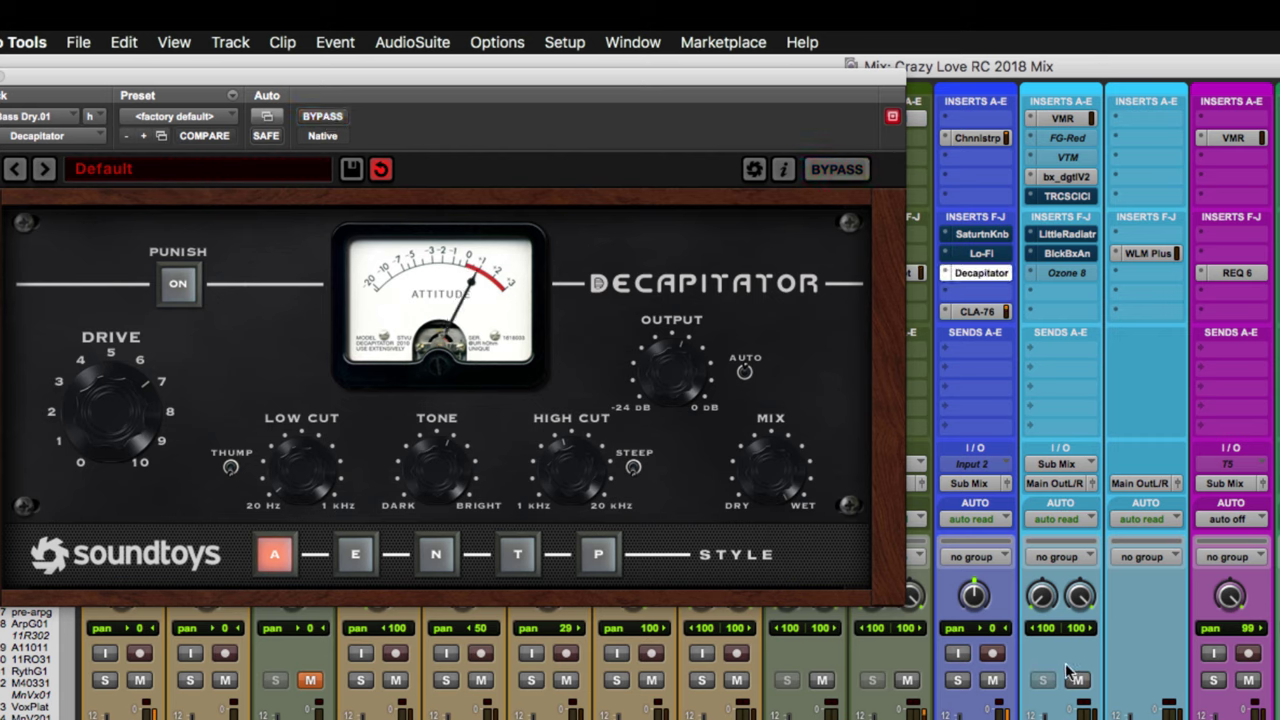
left_click(328, 118)
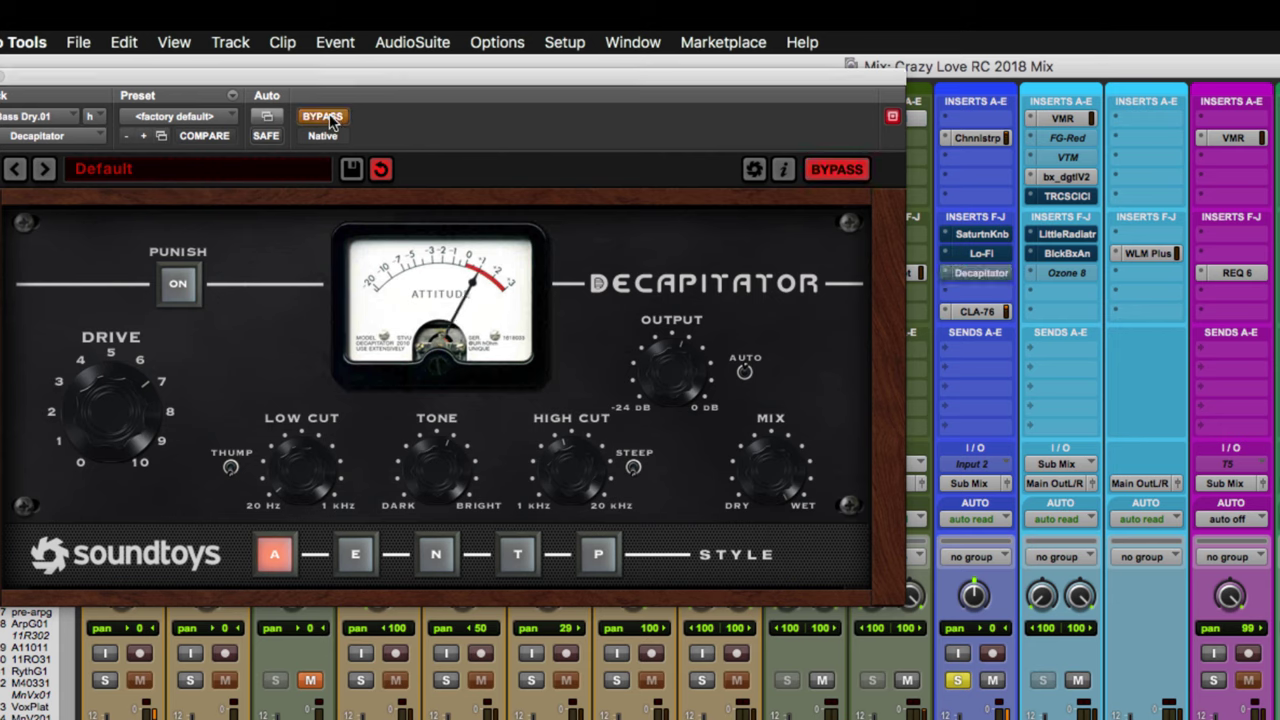
left_click(331, 120)
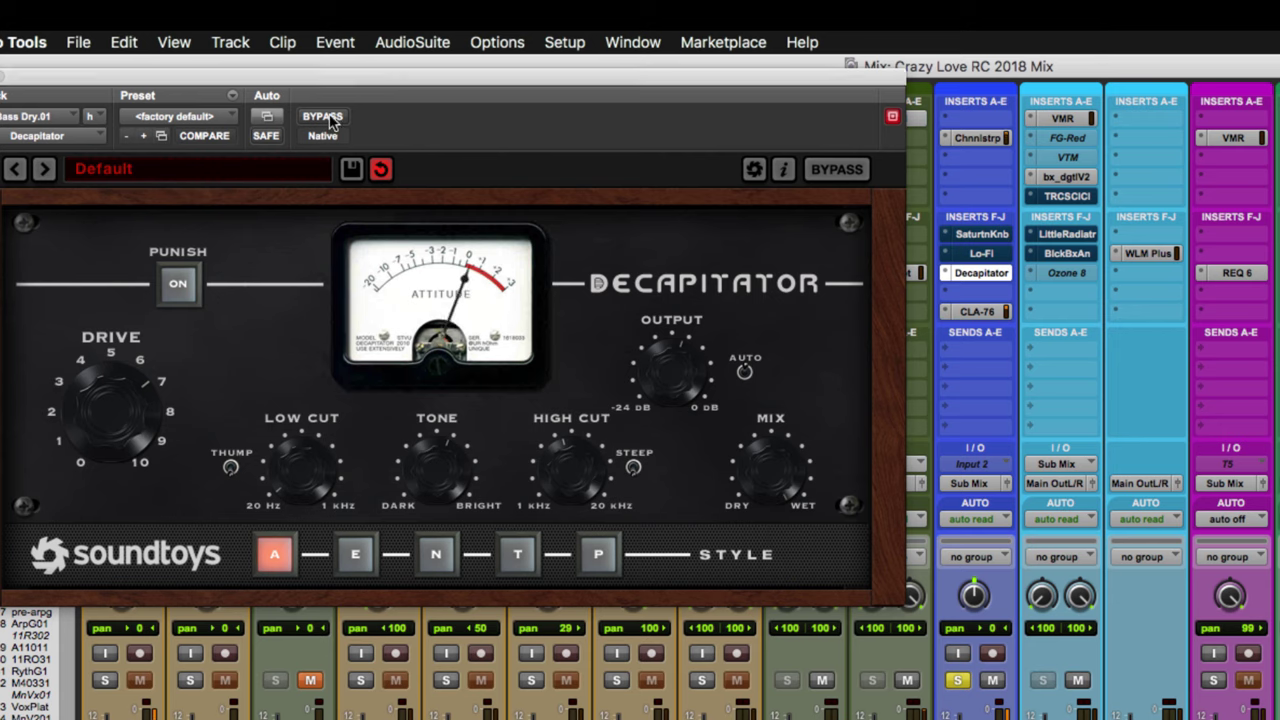
left_click(957, 680)
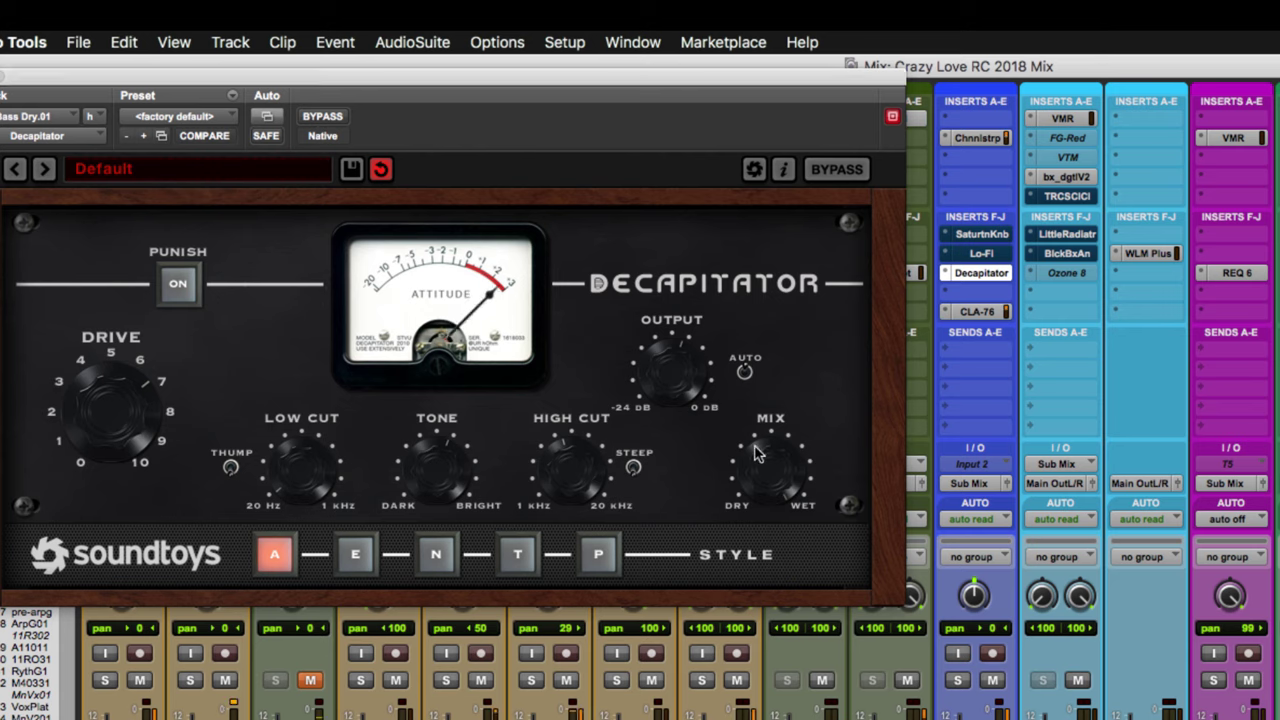
Step: Try Punish mode and drive near 3 on the soloed bass, then bypass and close Decapitator
left_click(180, 290)
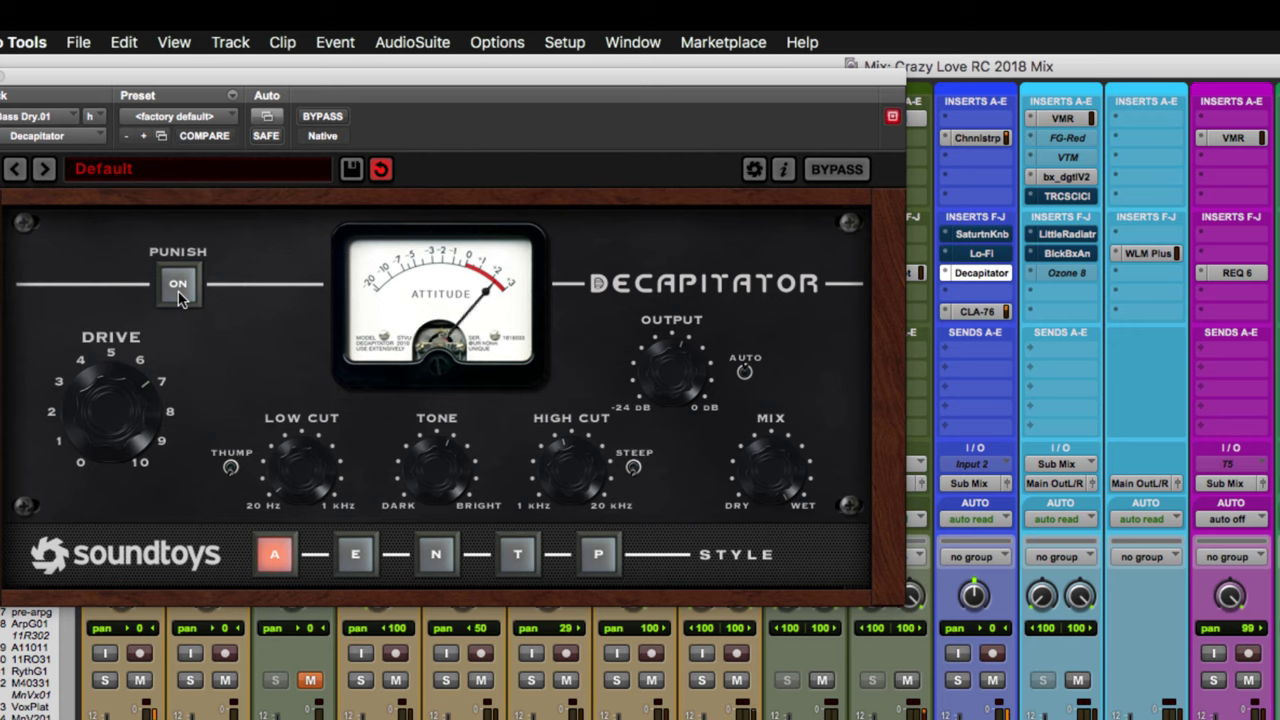
left_click(179, 290)
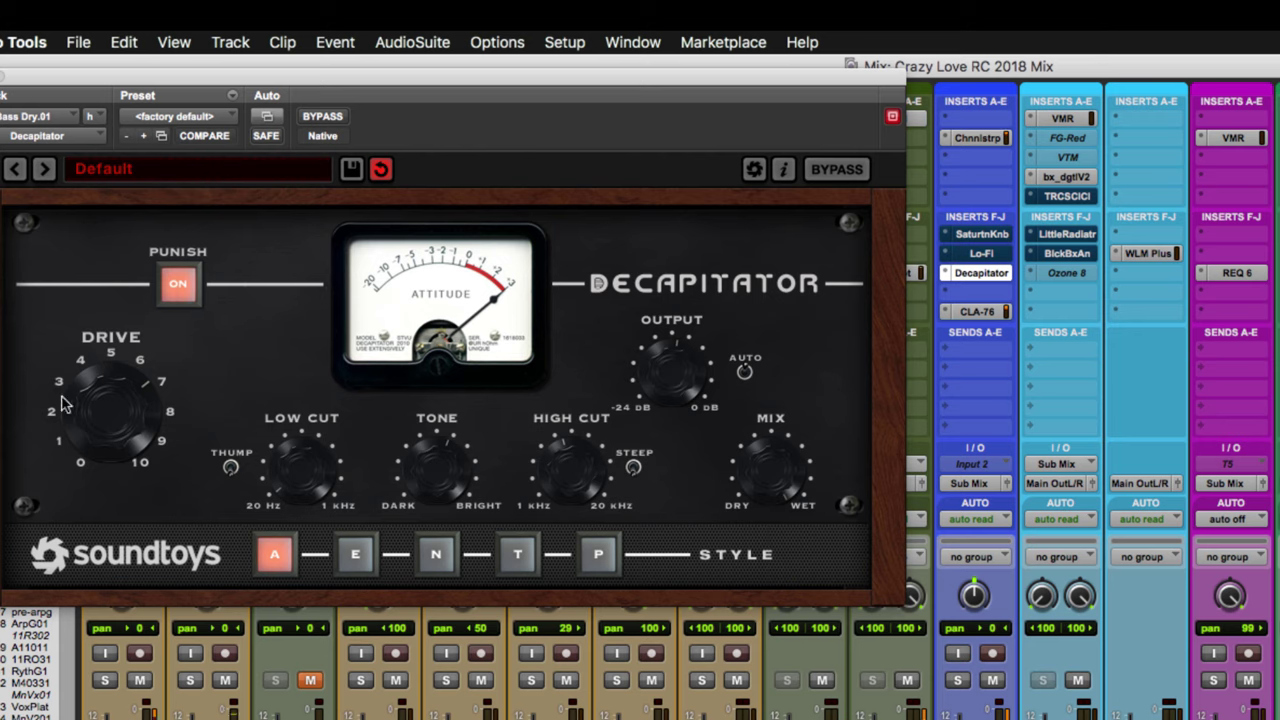
left_click_drag(91, 420, 87, 483)
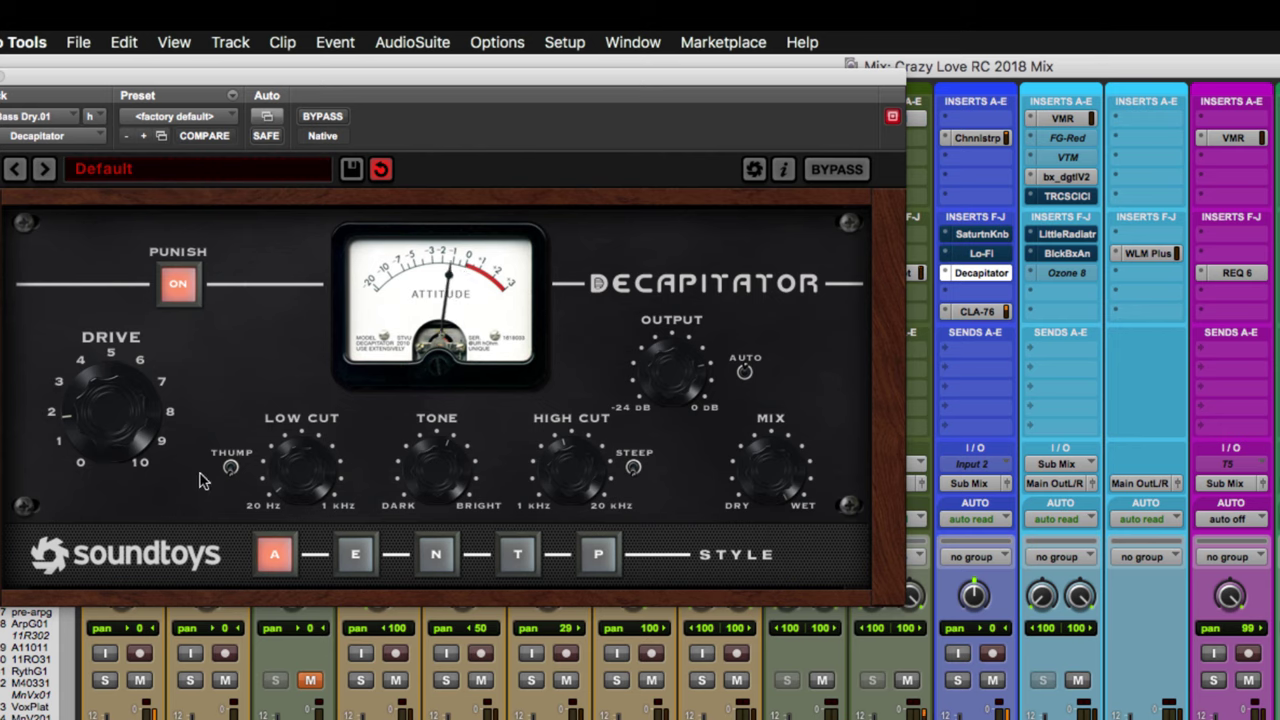
key("shift+s")
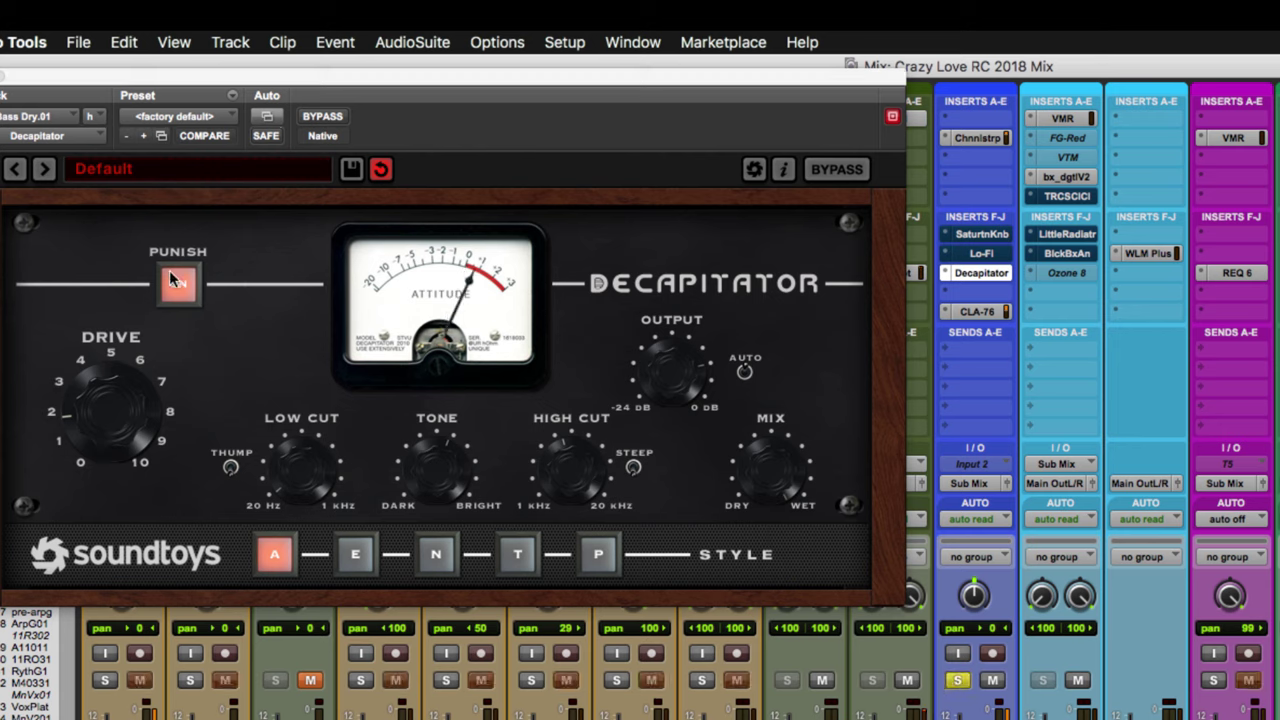
left_click(172, 280)
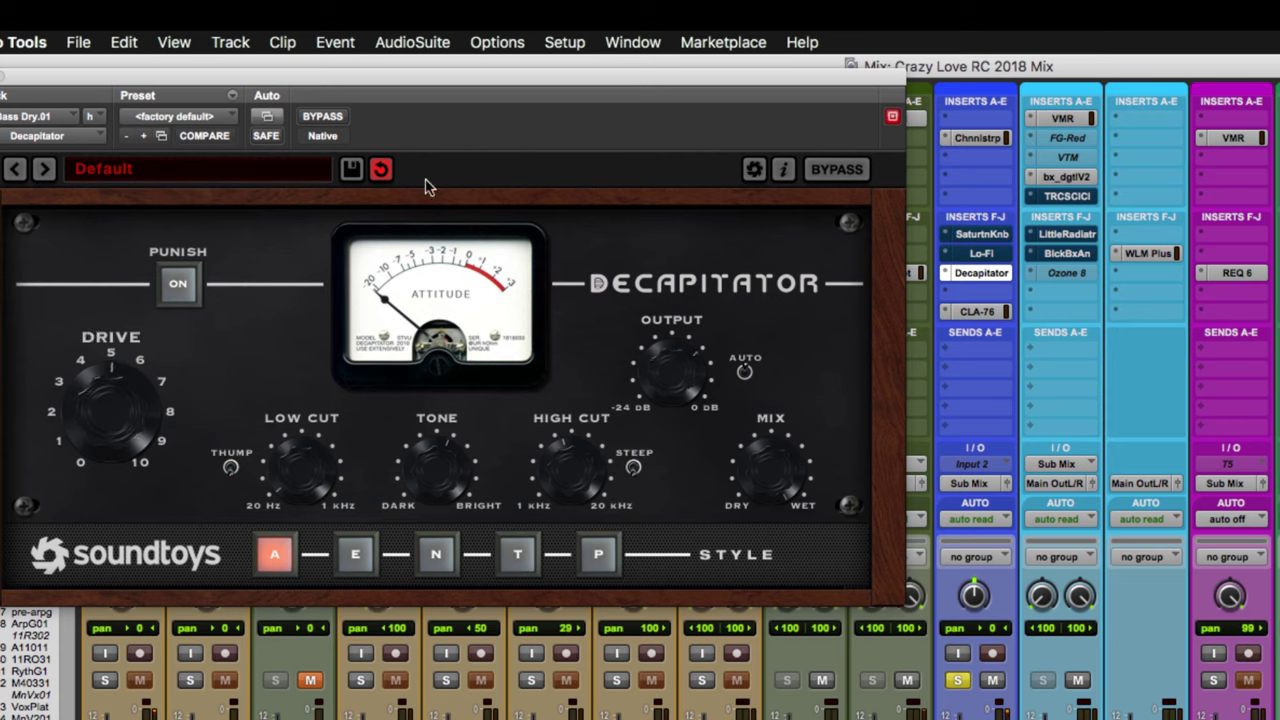
left_click(322, 113)
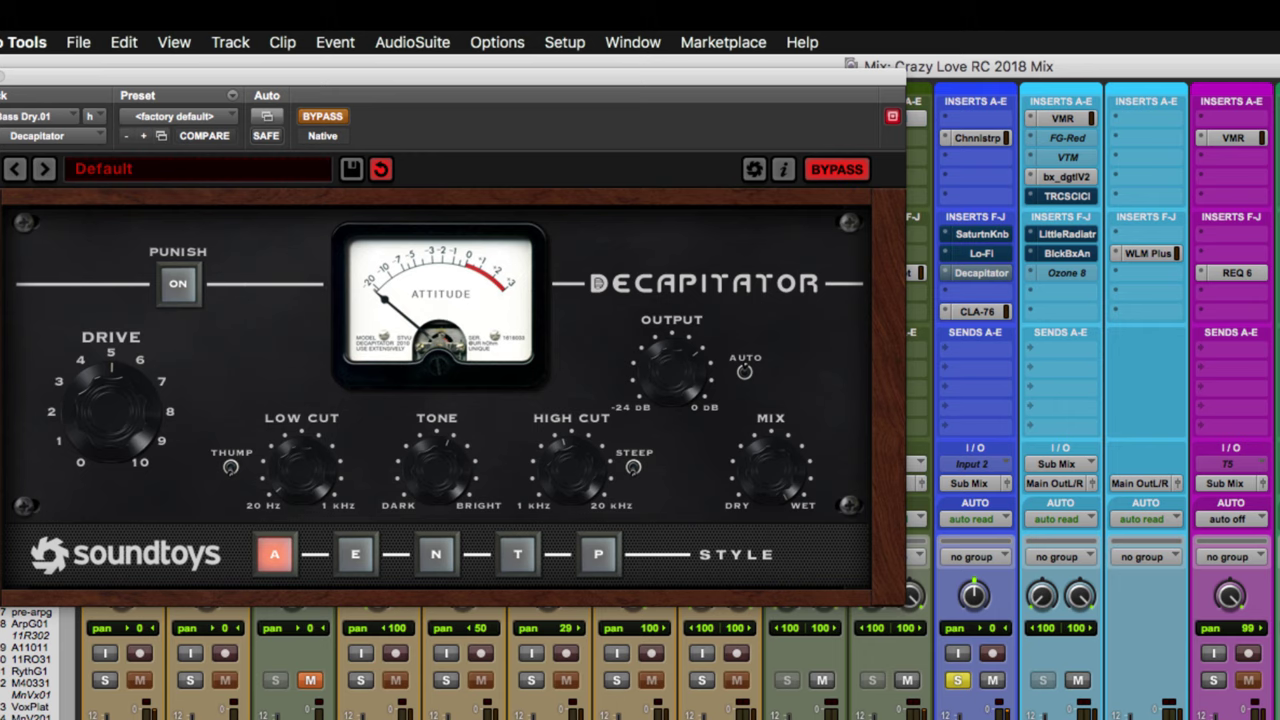
key("ctrl+w")
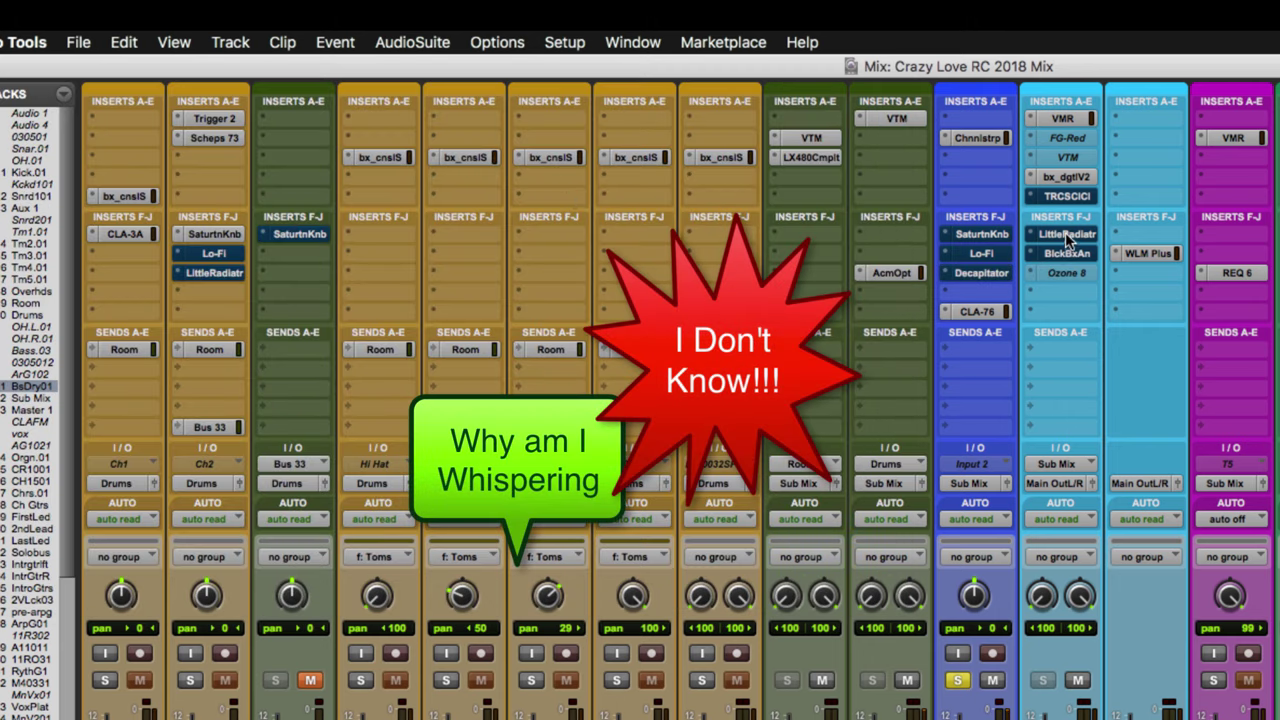
Step: Unsolo the bass and open the Sub Mix's T-RackS Soft Clipper, repositioning its window
left_click(960, 681)
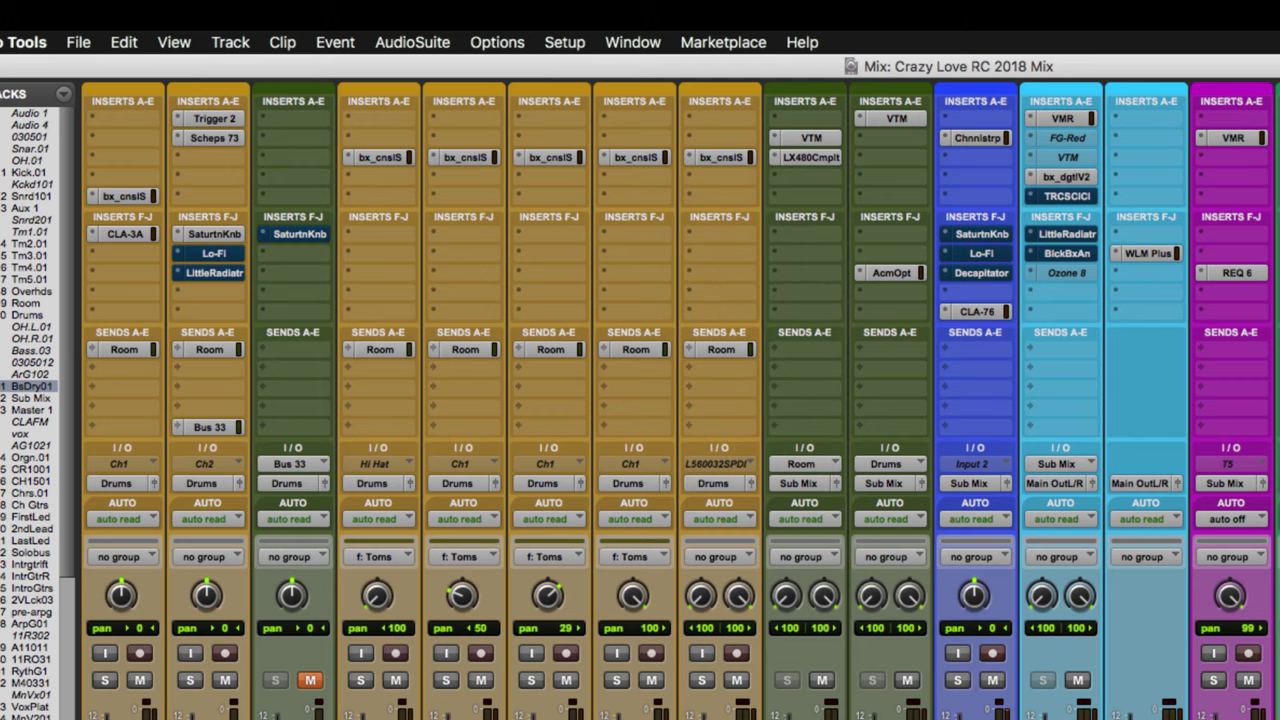
left_click(1076, 194)
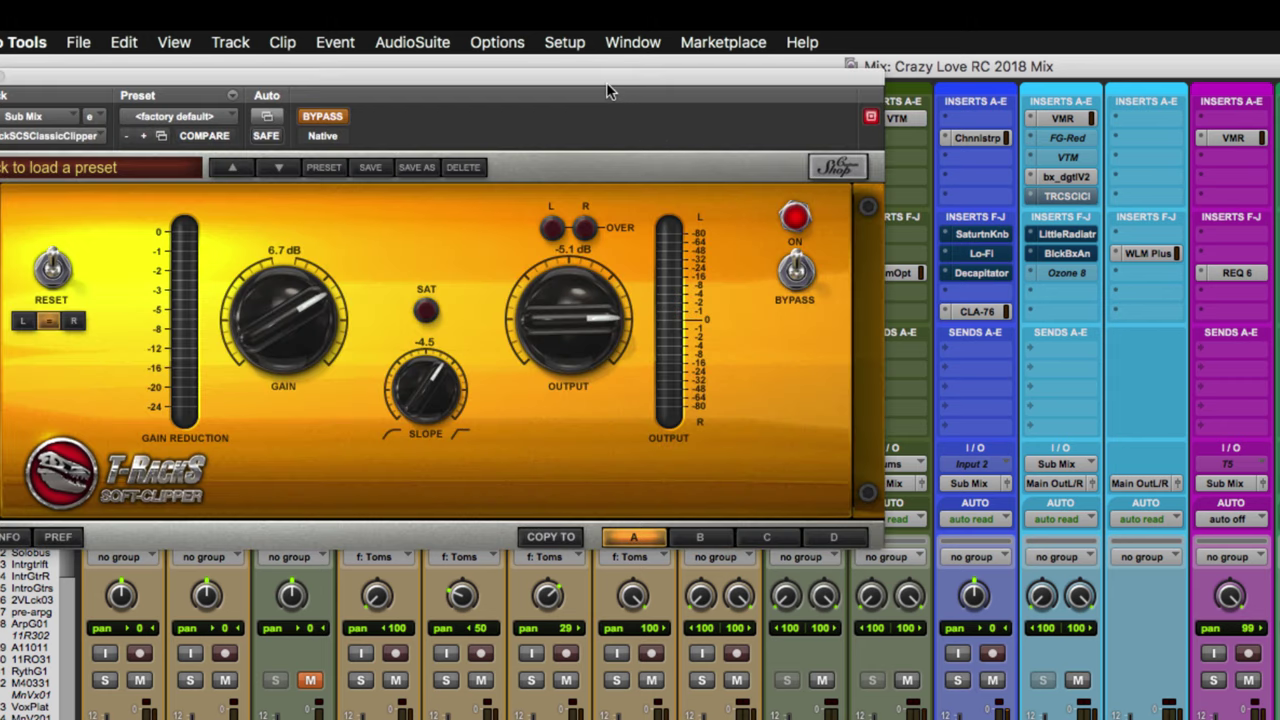
left_click_drag(607, 83, 716, 132)
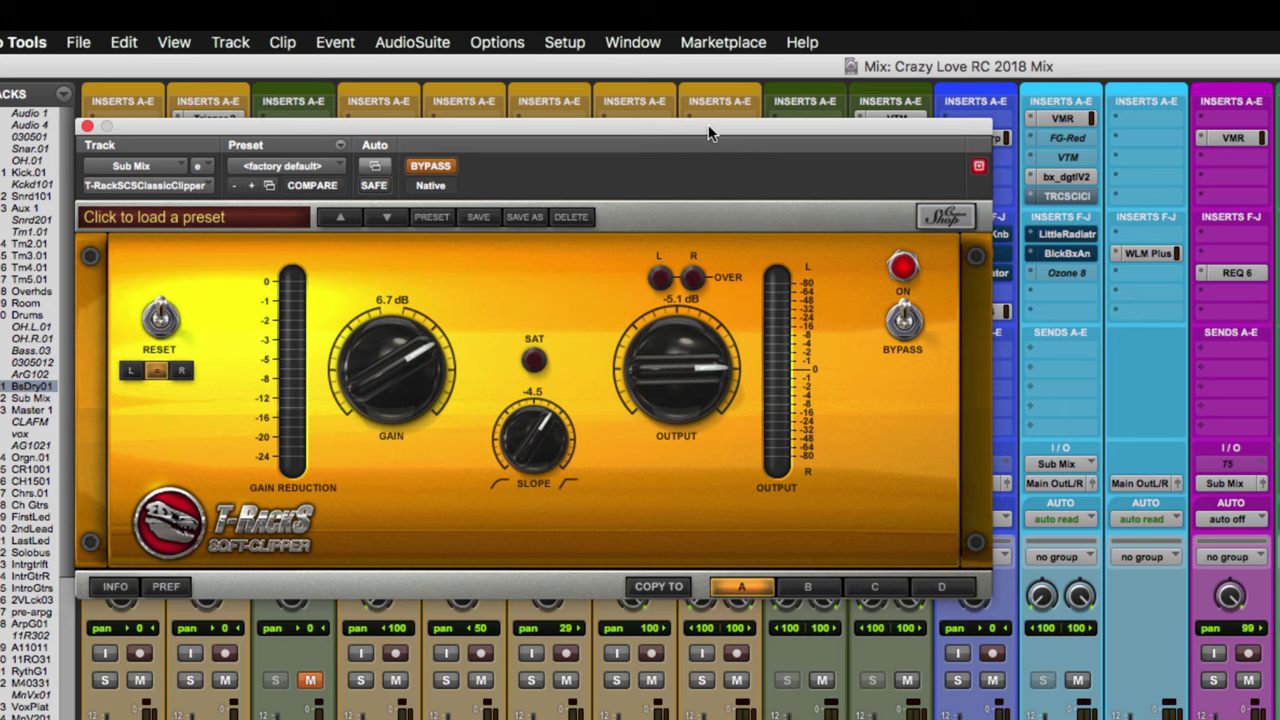
left_click_drag(708, 133, 697, 103)
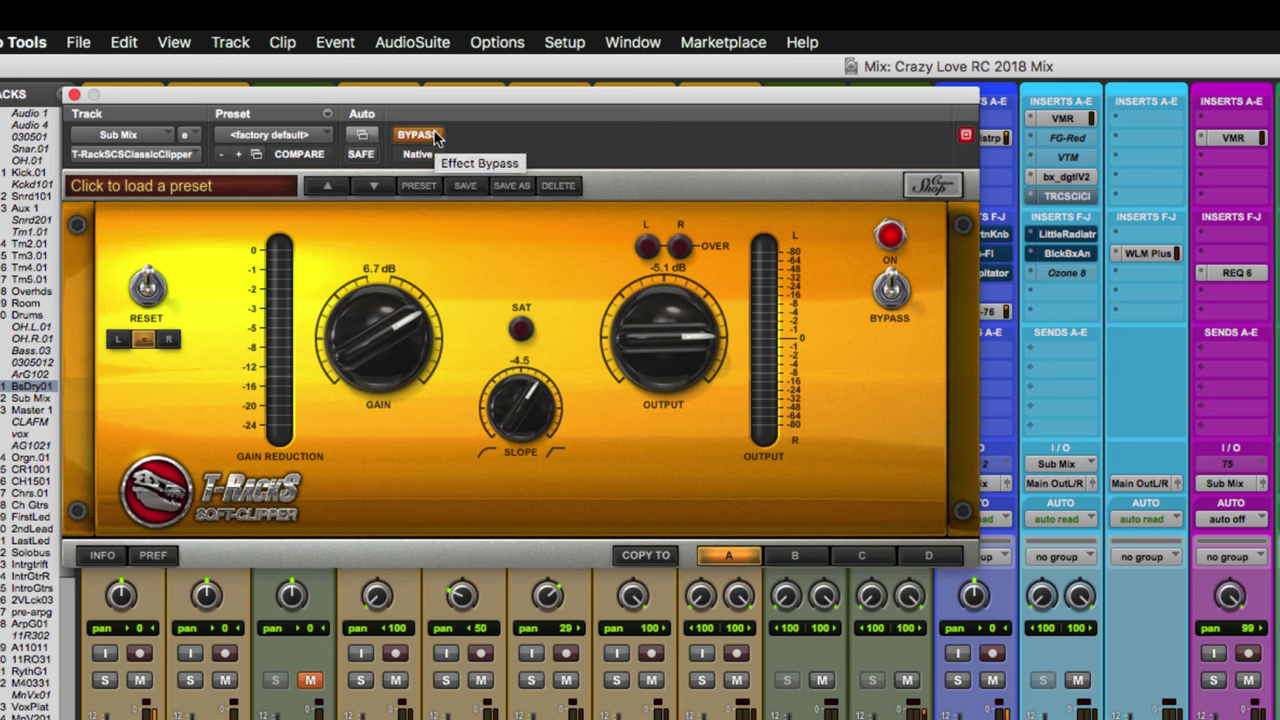
Step: Activate the Soft Clipper with gain at 7.7 dB, A/B it repeatedly, leave it on and close
left_click(436, 136)
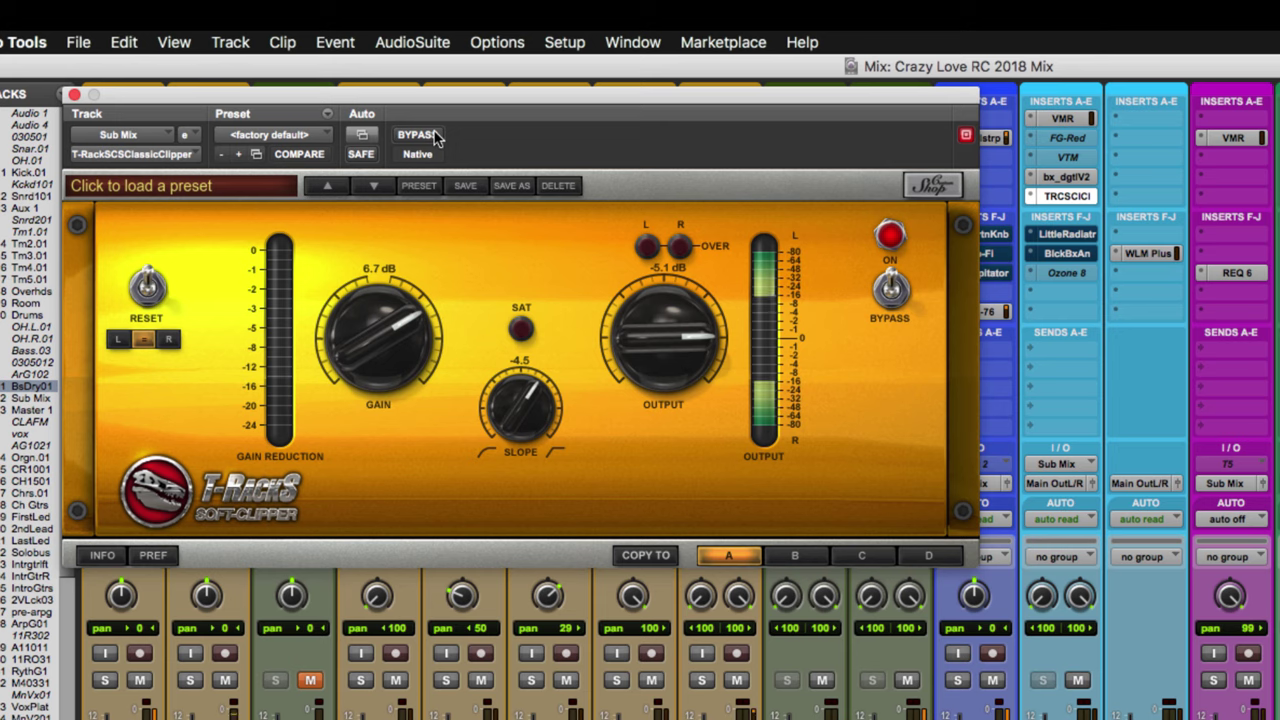
mouse_move(398, 315)
left_mouse_down()
mouse_move(365, 340)
mouse_move(414, 234)
left_mouse_up()
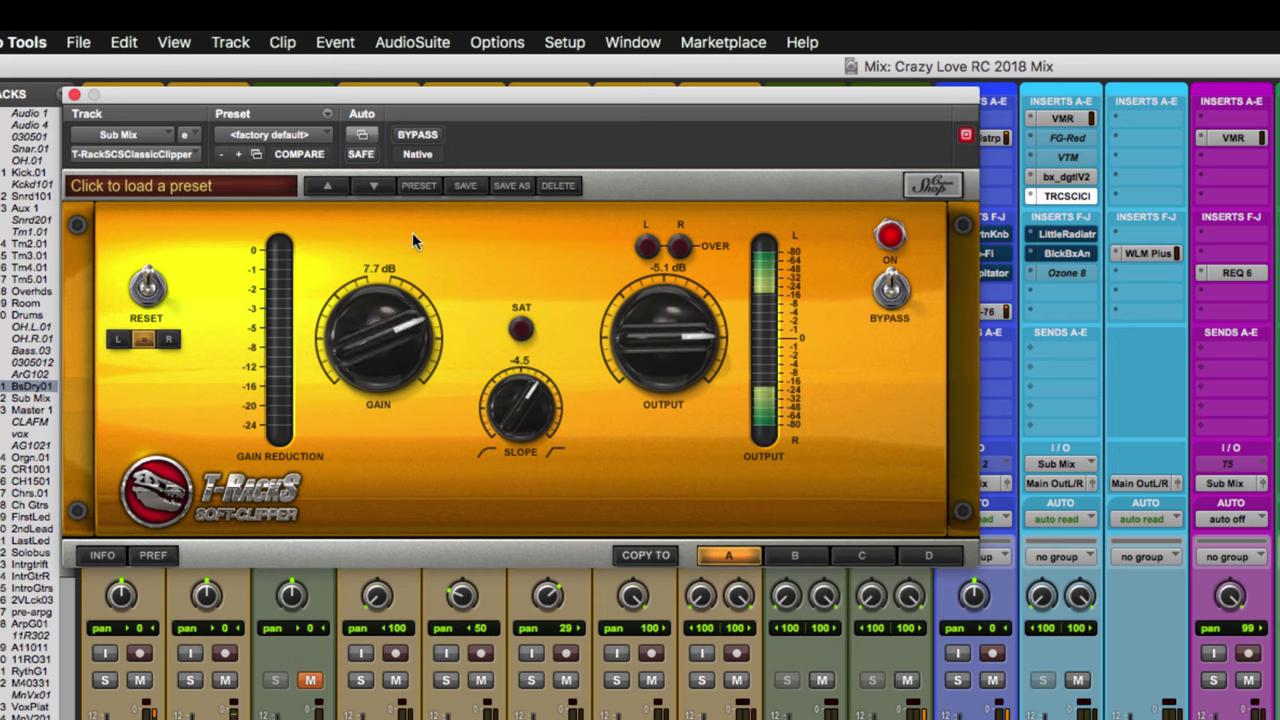
left_click(424, 138)
left_click(424, 138)
left_click(424, 138)
left_click(424, 138)
left_click(418, 135)
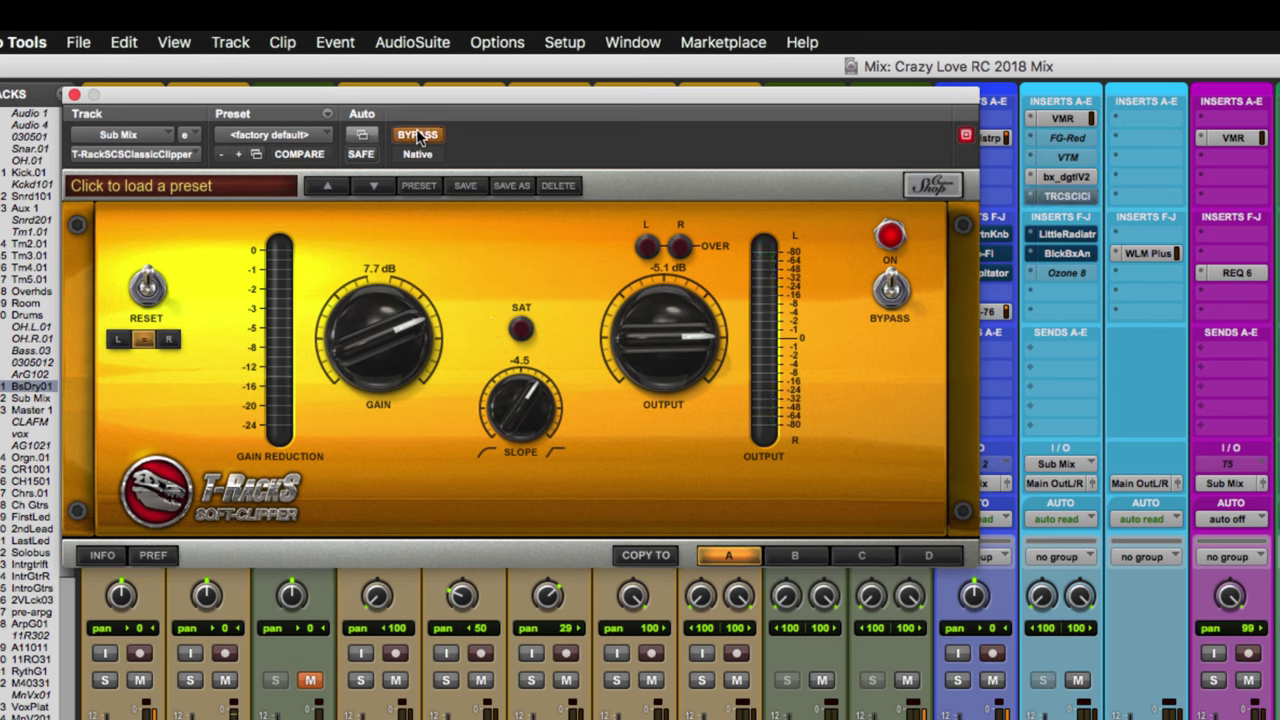
left_click(418, 137)
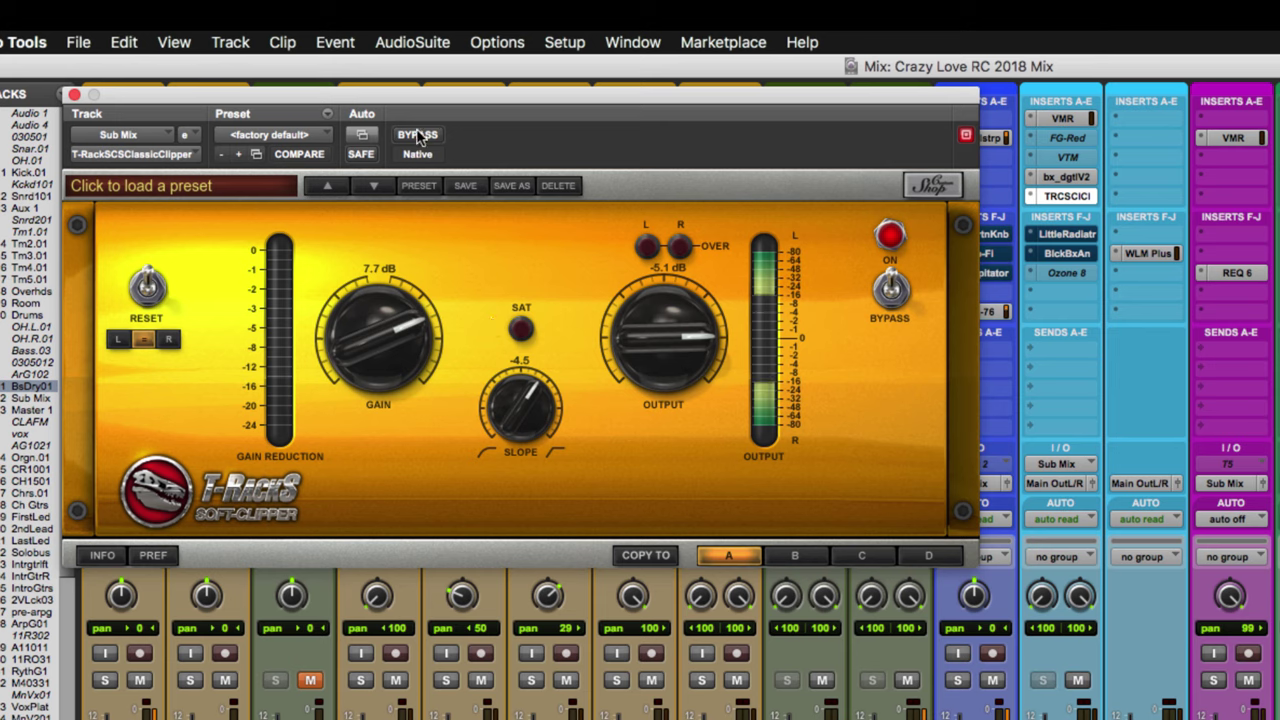
left_click(74, 96)
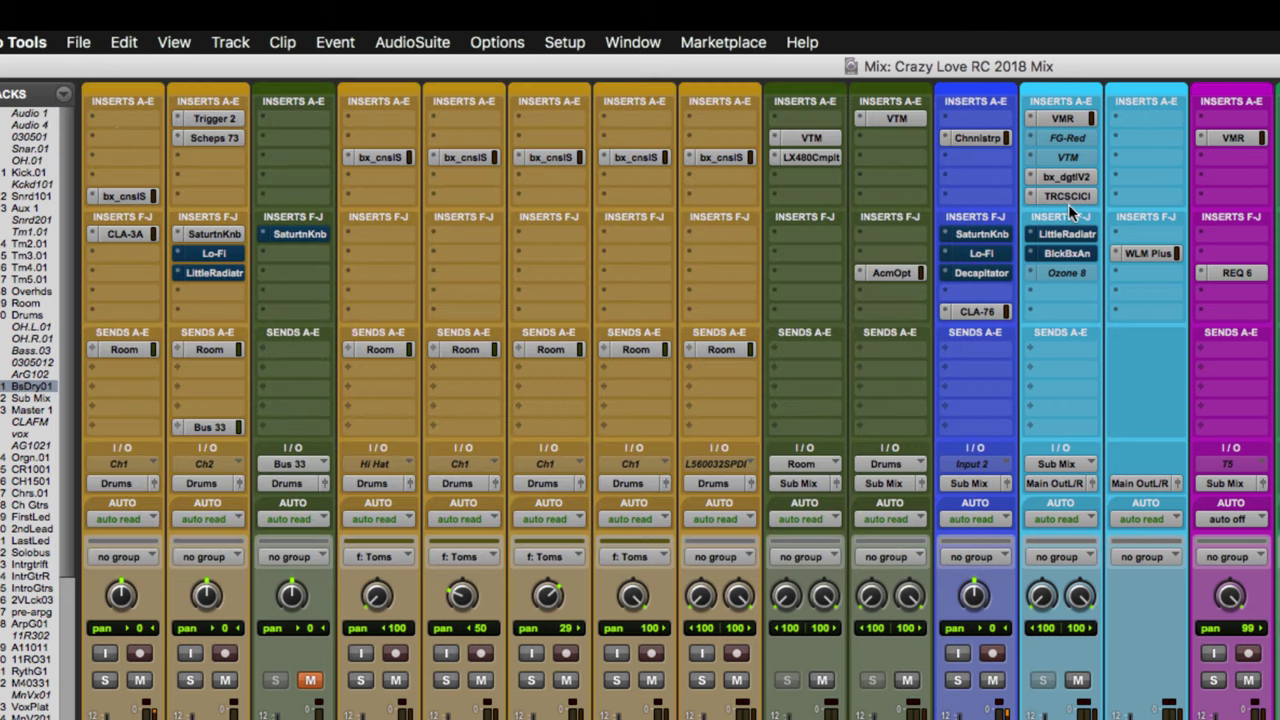
Step: Activate Sub Mix Little Radiator, heat up slightly and mix toward wet, A/B it, then close
left_click(1066, 234)
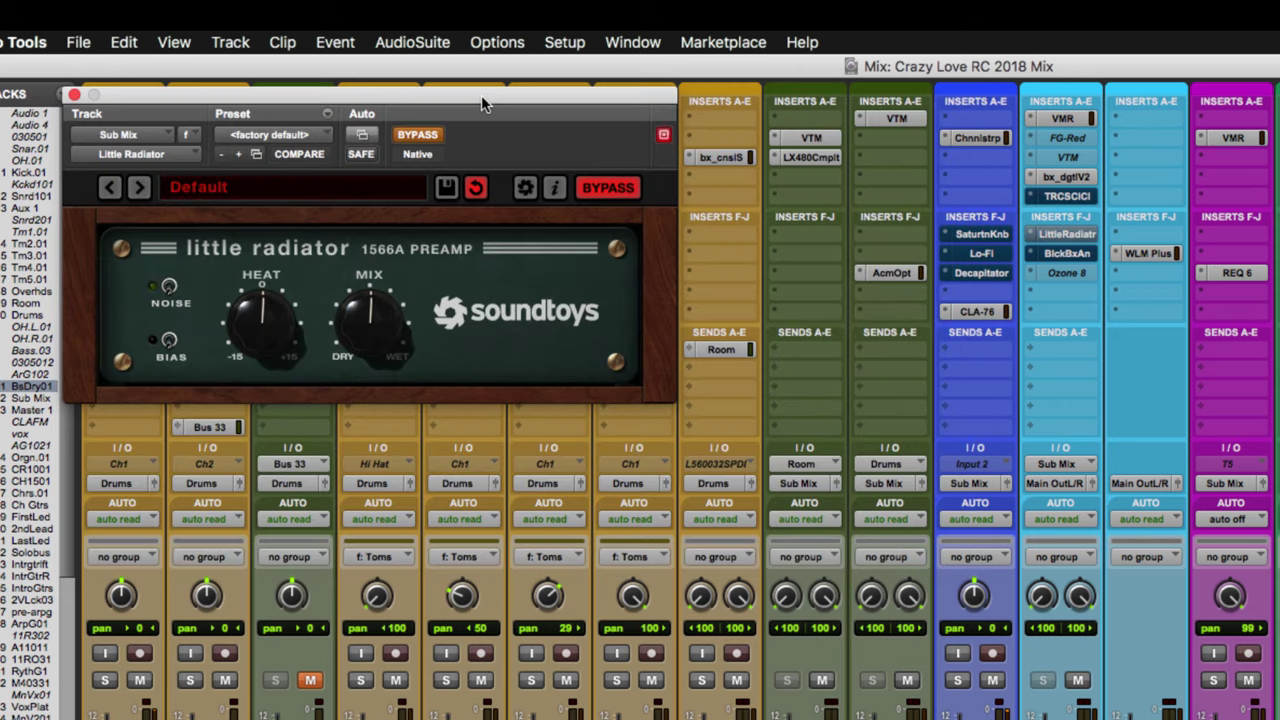
mouse_move(482, 103)
left_mouse_down()
mouse_move(726, 206)
mouse_move(951, 366)
mouse_move(874, 325)
left_mouse_up()
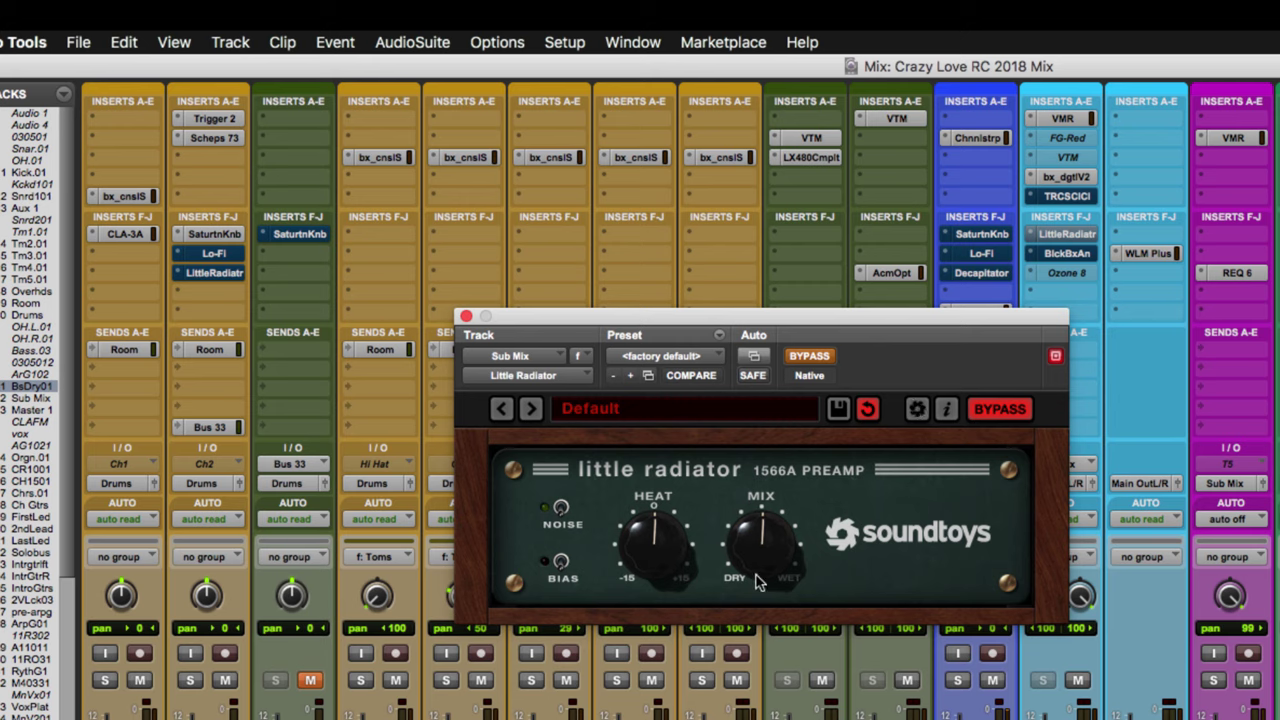
left_click(822, 357)
left_click_drag(671, 558, 669, 549)
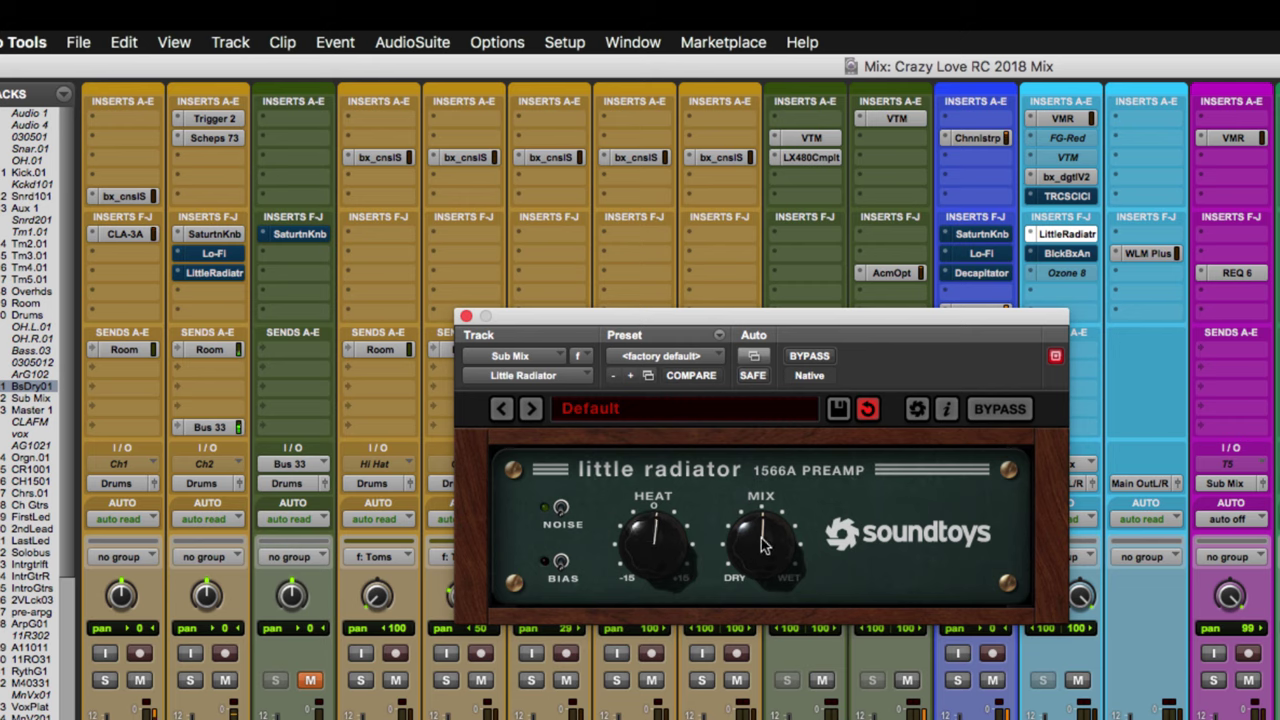
mouse_move(763, 553)
left_mouse_down()
mouse_move(755, 430)
mouse_move(760, 520)
left_mouse_up()
left_click(807, 355)
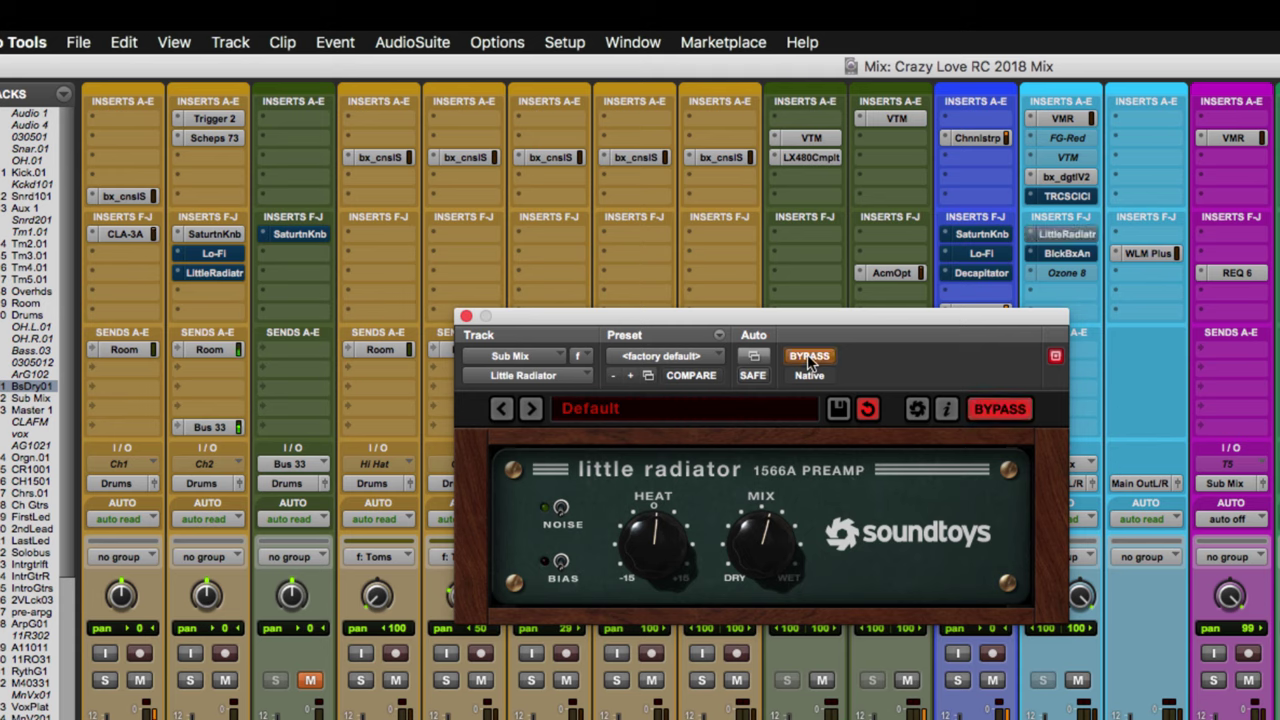
left_click(807, 355)
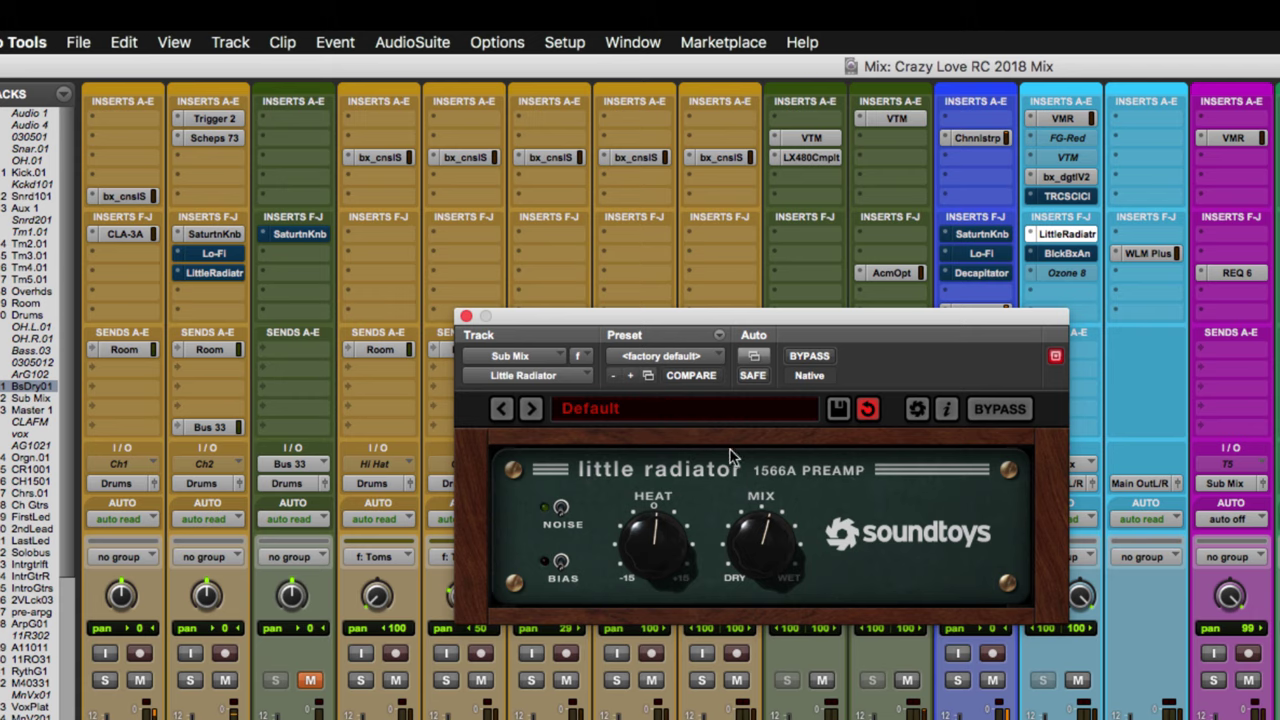
left_click(462, 315)
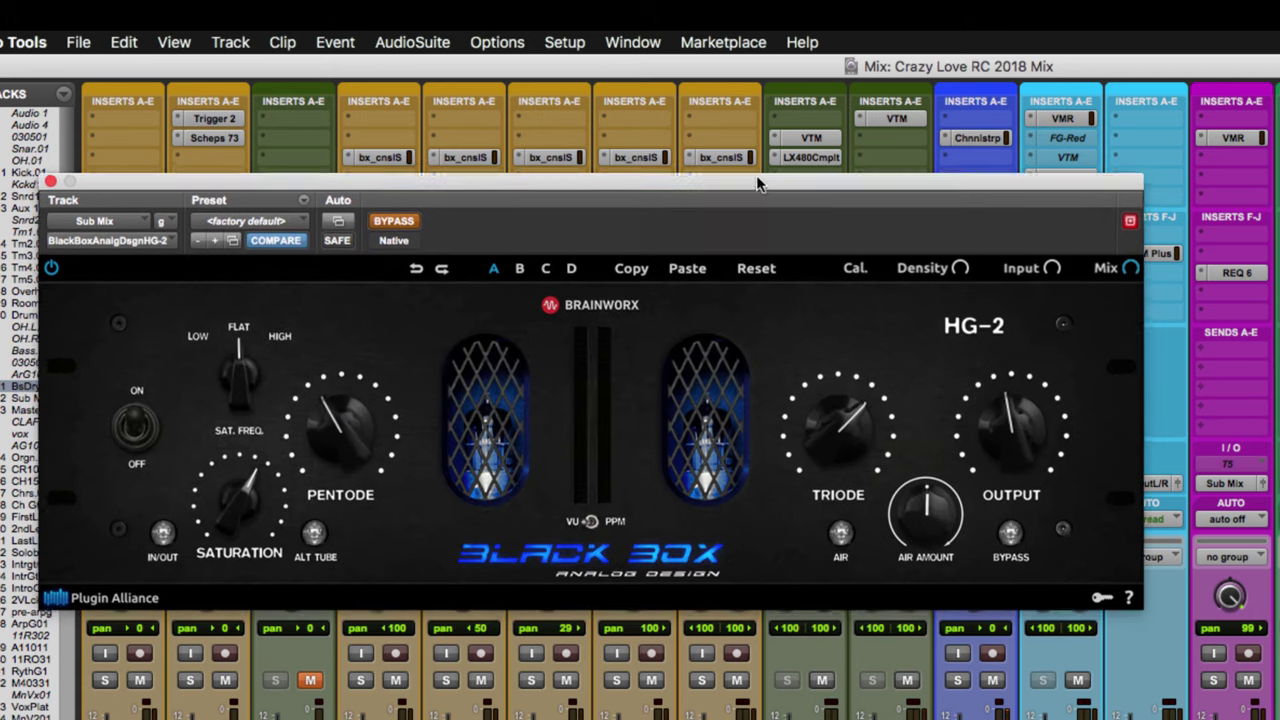
Step: Activate the HG-2 on the Sub Mix, raising pentode to about 48% and air slightly
mouse_move(755, 193)
left_mouse_down()
mouse_move(770, 154)
mouse_move(713, 128)
left_mouse_up()
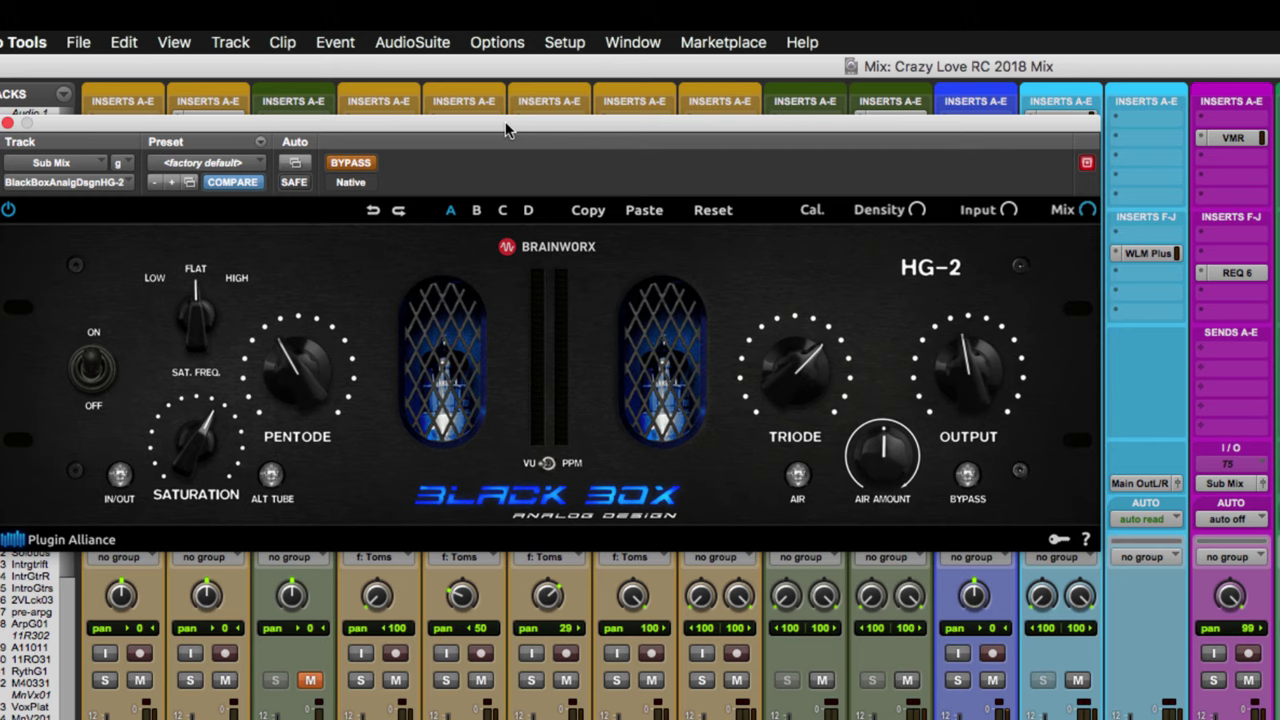
left_click_drag(505, 130, 541, 163)
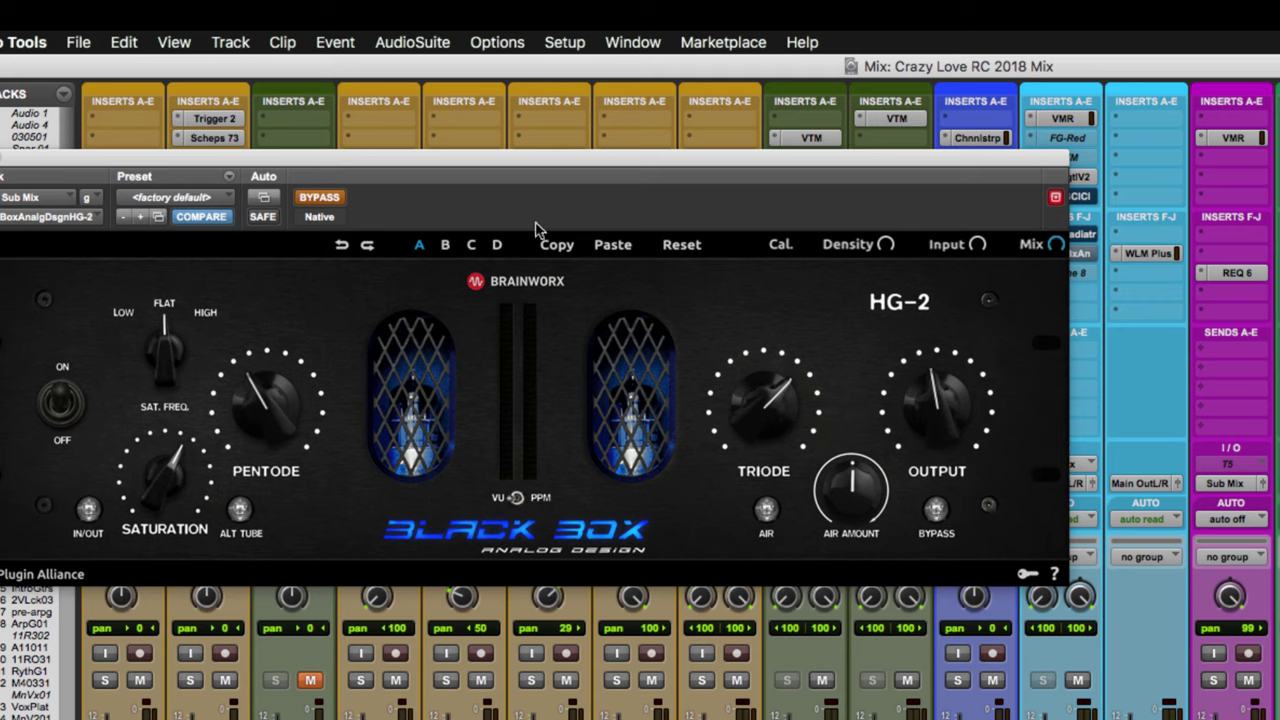
left_click(332, 198)
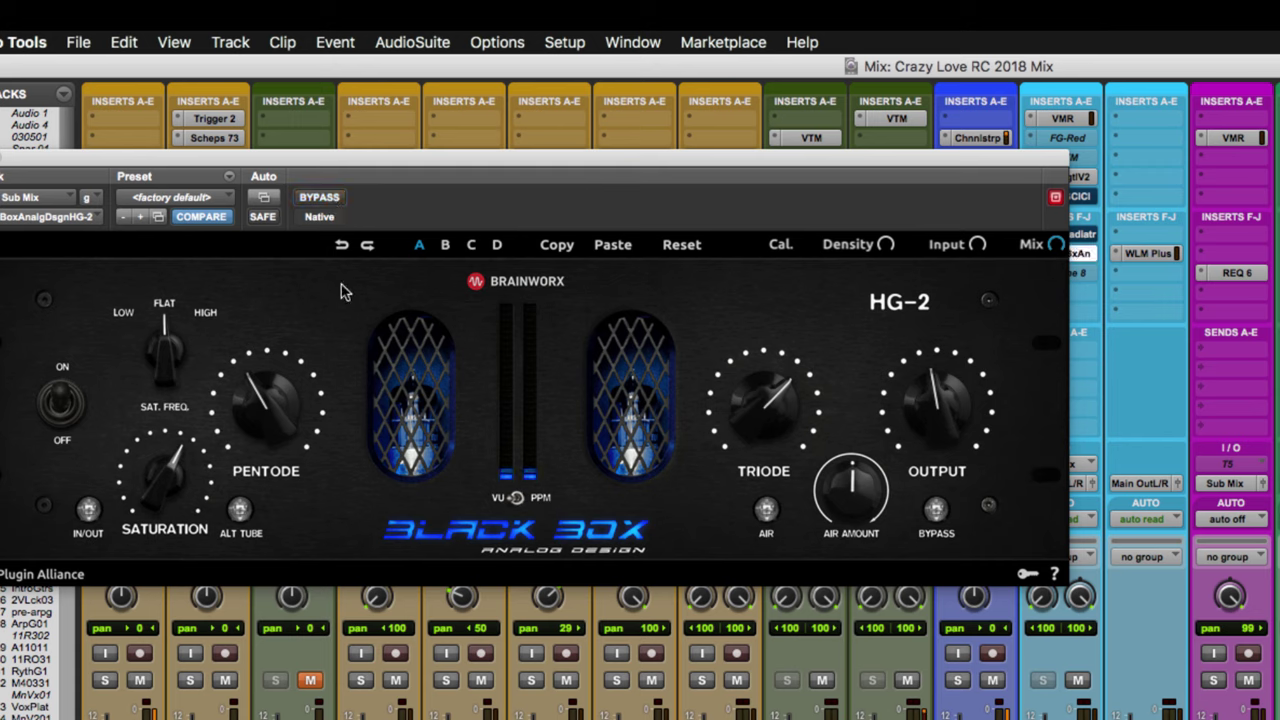
left_click_drag(268, 416, 266, 400)
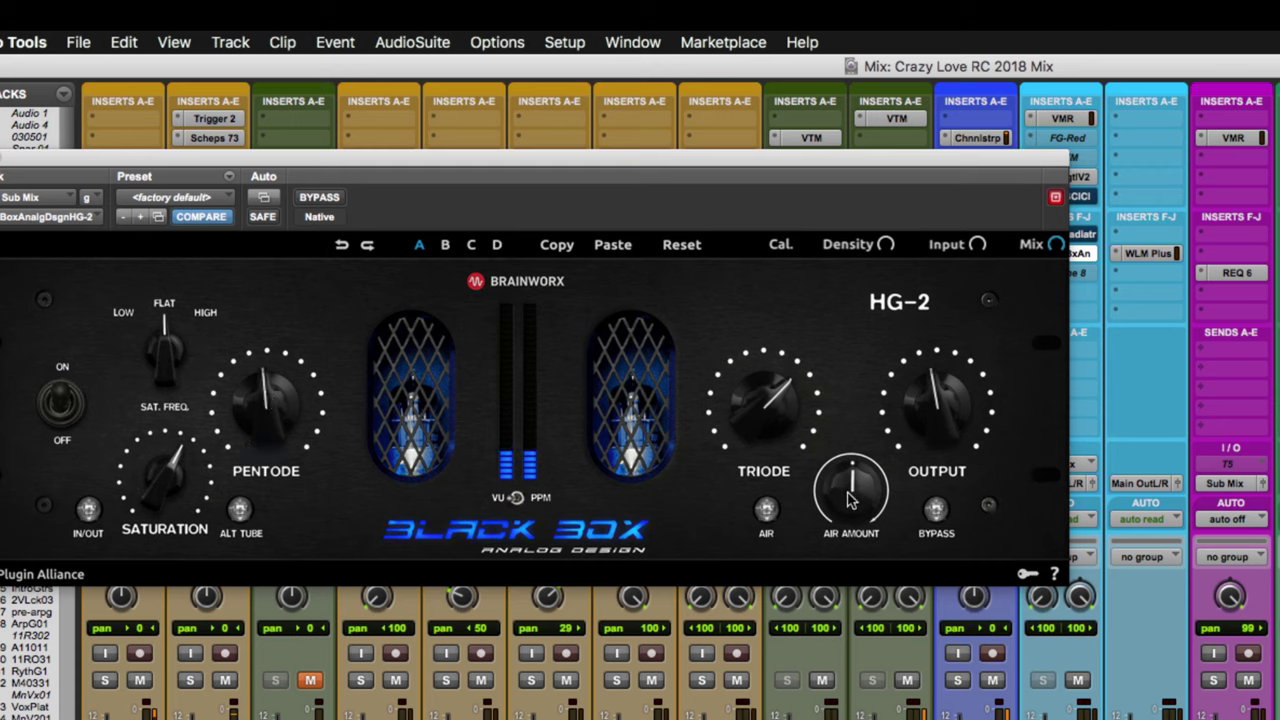
left_click_drag(851, 490, 851, 478)
Step: A/B the HG-2 repeatedly, fine-tuning saturation and triode, ending with it bypassed
left_click(321, 198)
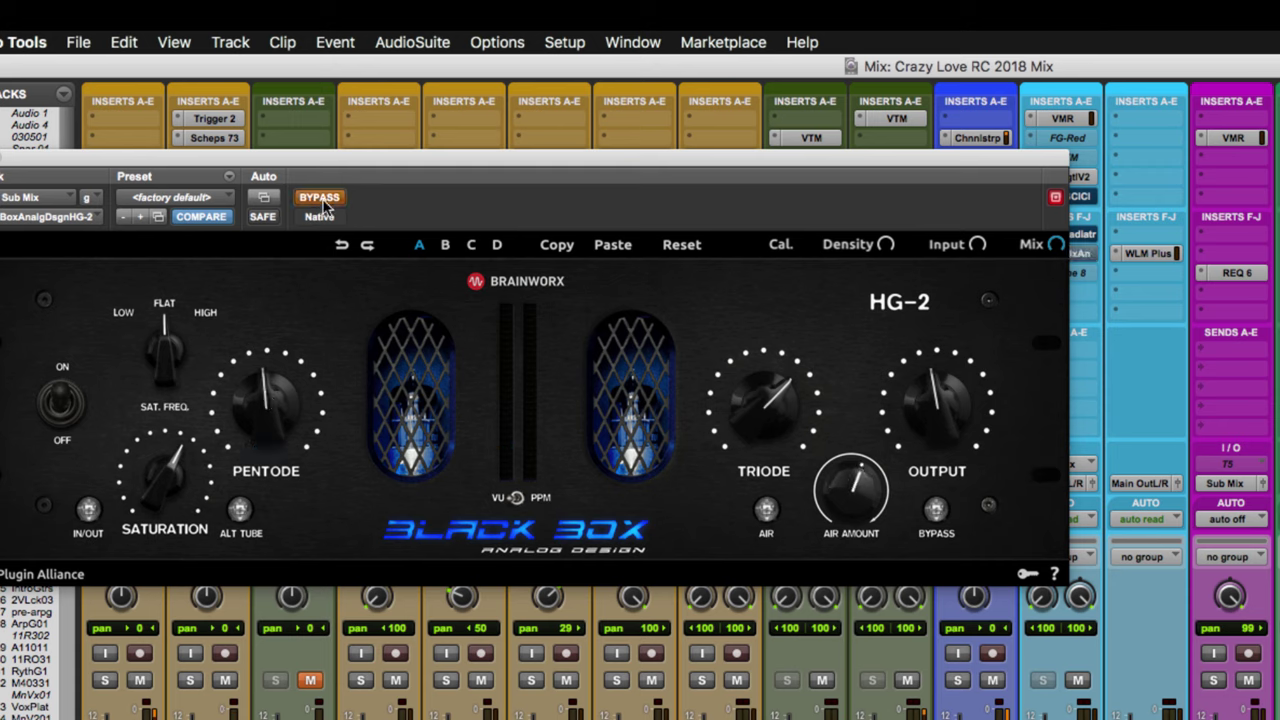
left_click(321, 198)
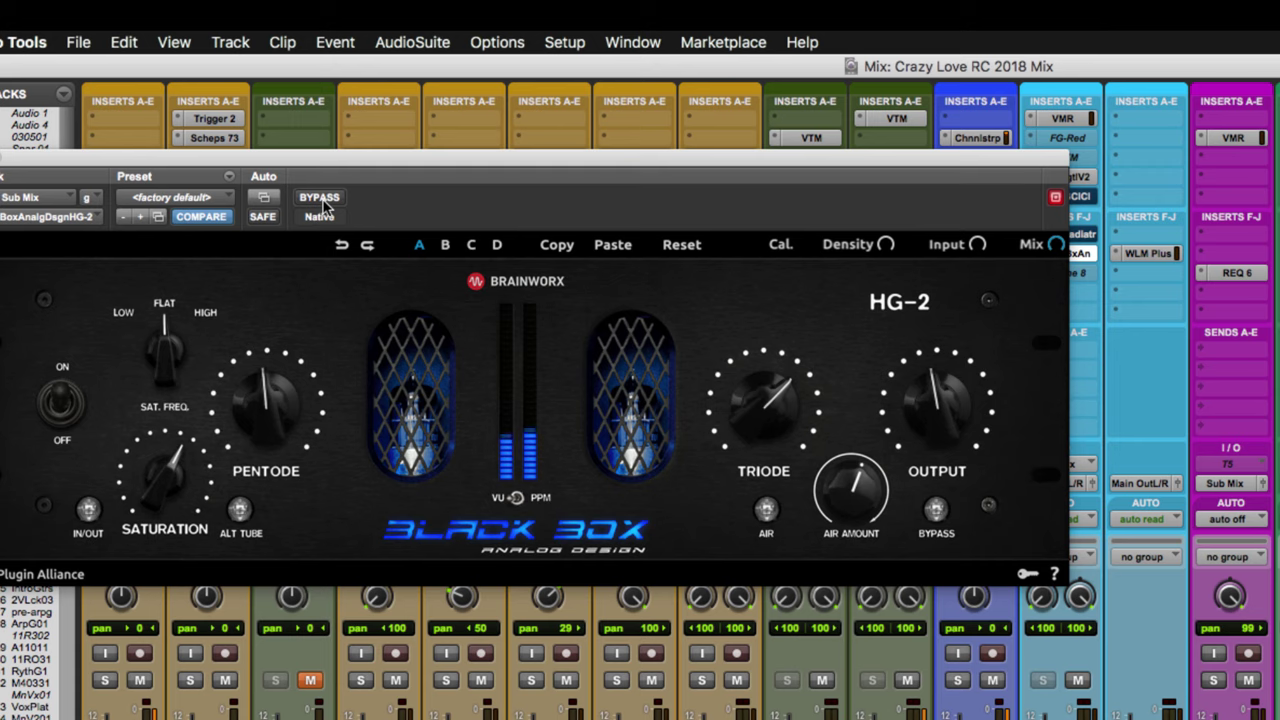
left_click(324, 205)
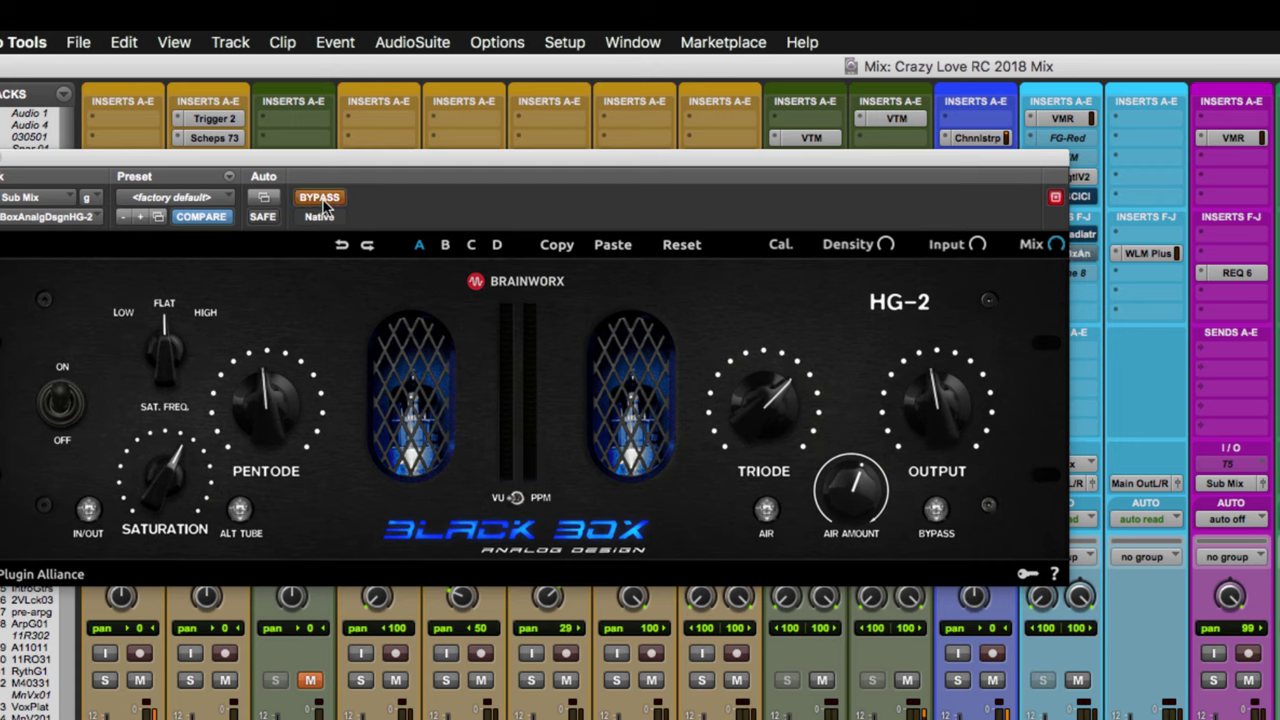
left_click(324, 205)
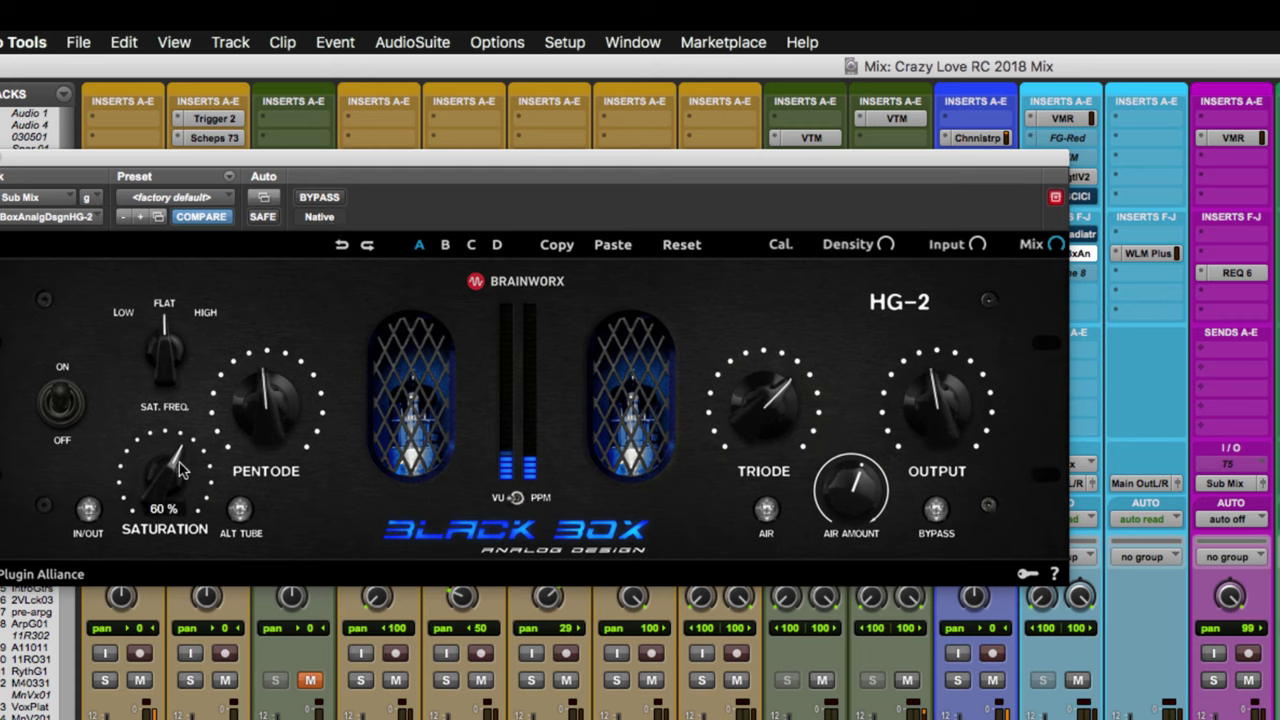
left_click_drag(180, 470, 180, 465)
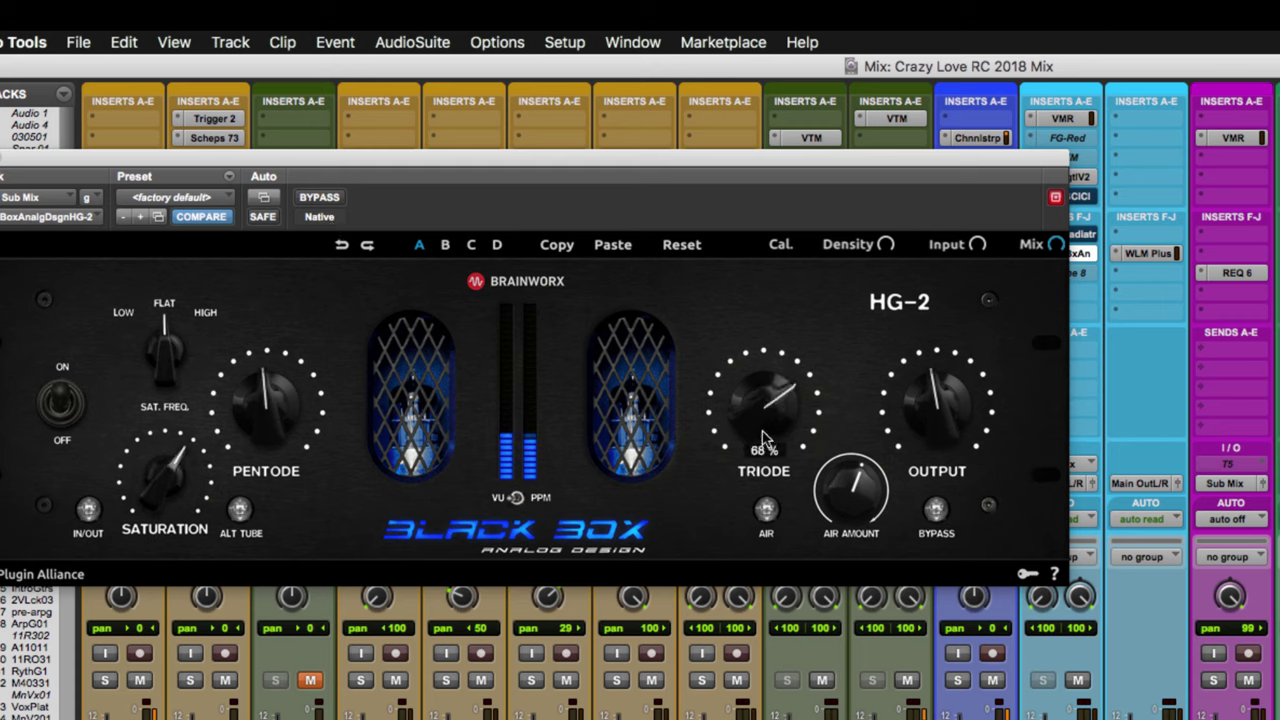
left_click_drag(764, 438, 762, 446)
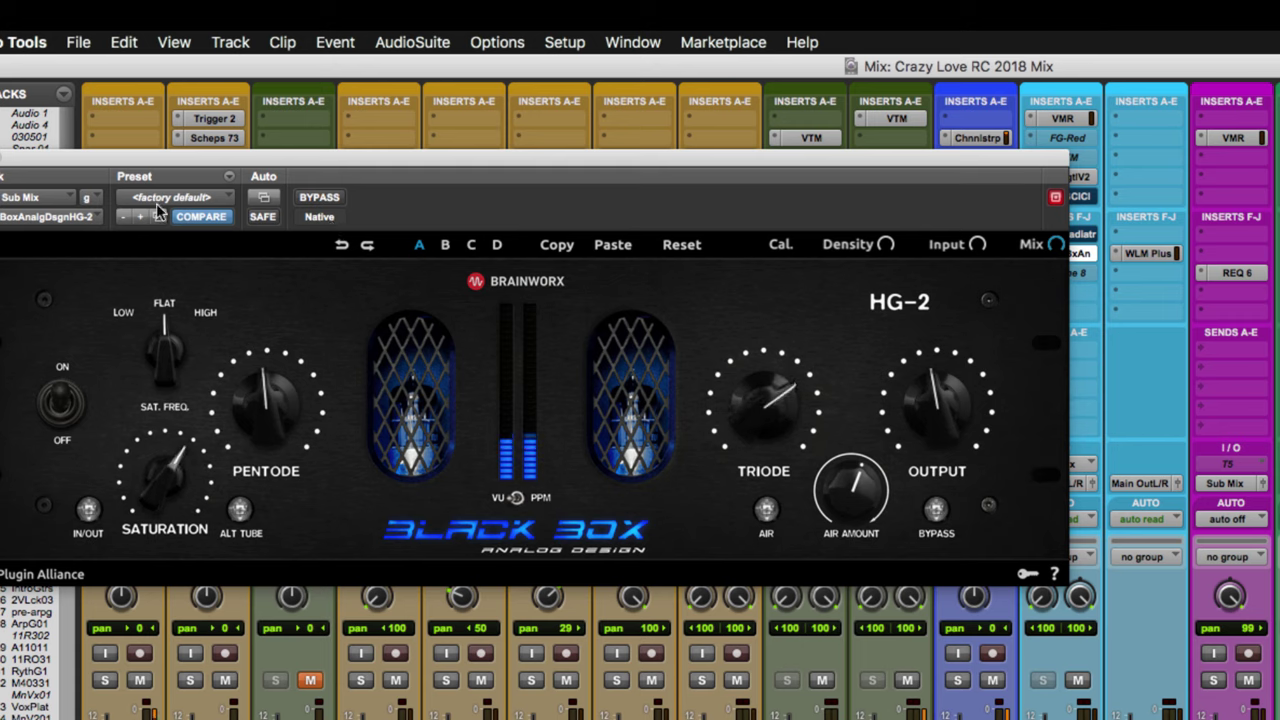
left_click(325, 200)
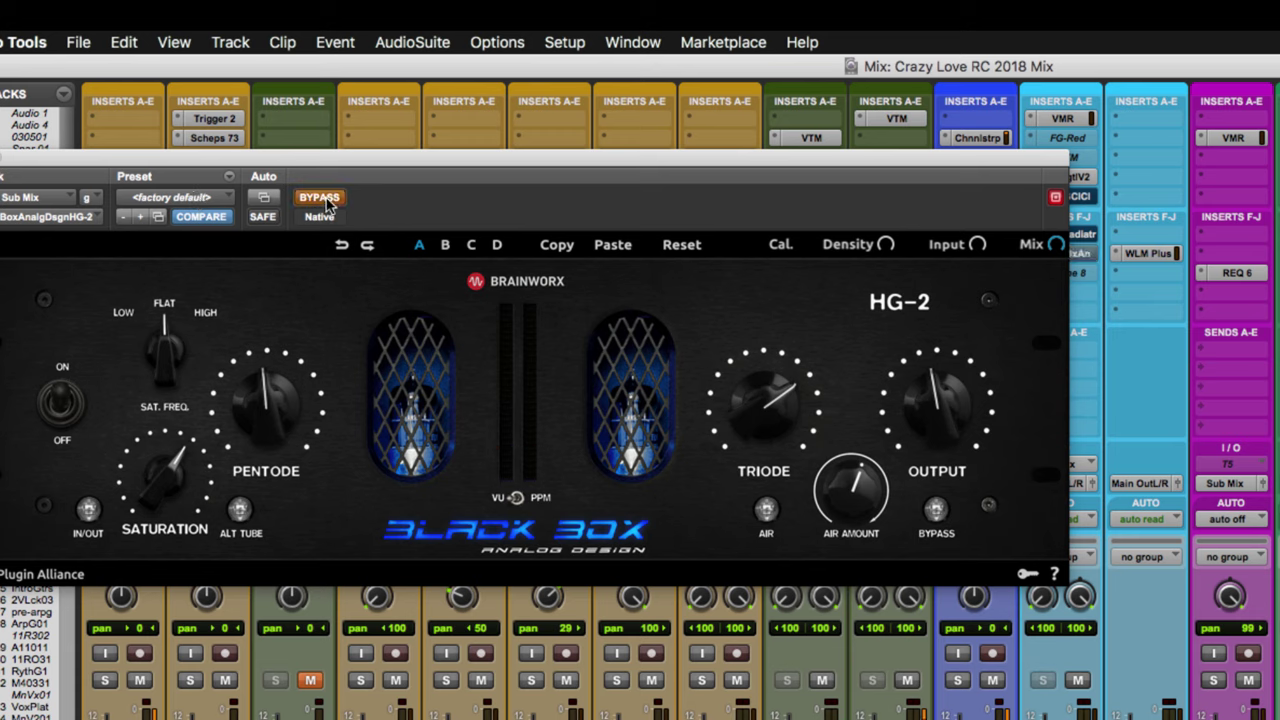
left_click(327, 205)
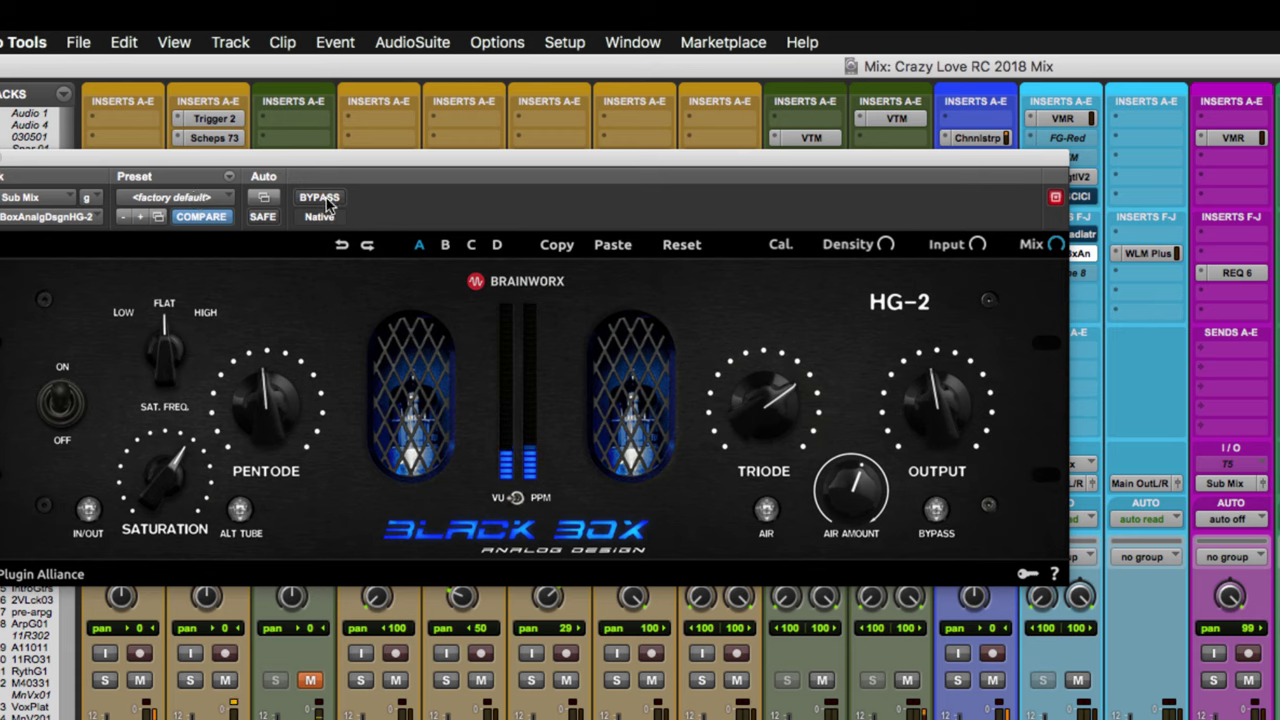
left_click(327, 203)
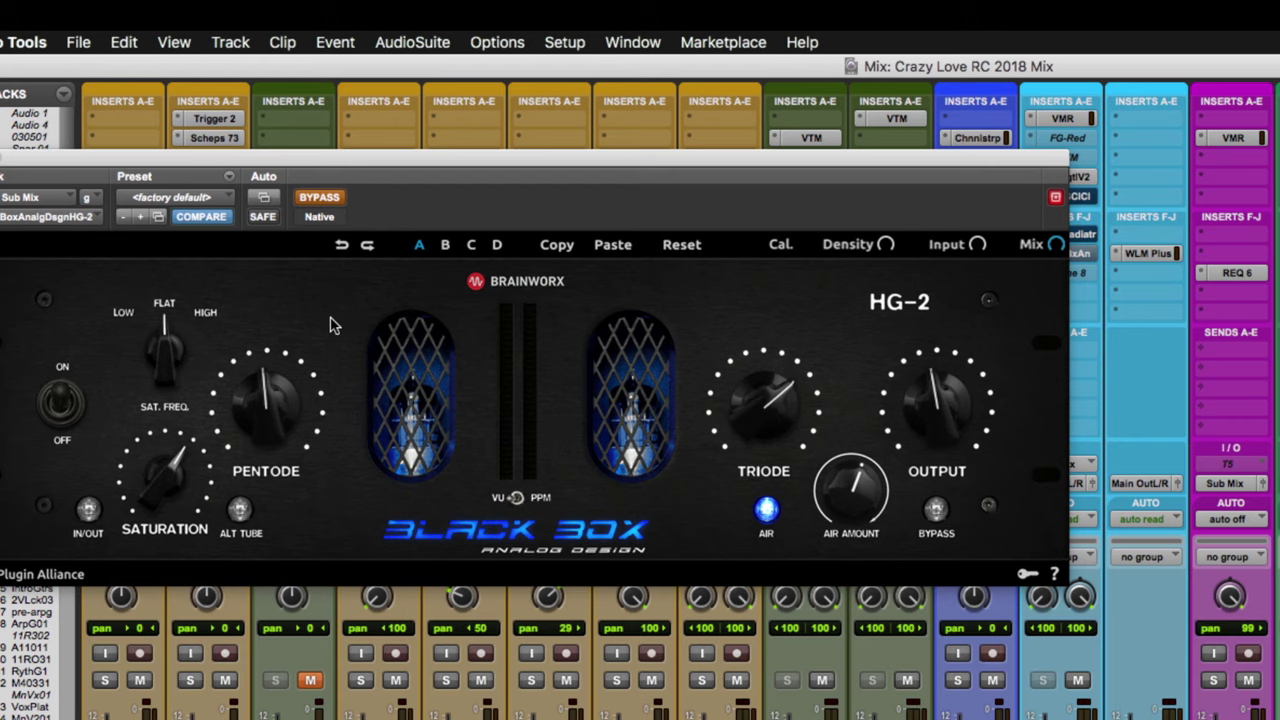
Step: Close the Sub Mix's Black Box HG-2 plugin window to return to the mixer
left_click(8, 157)
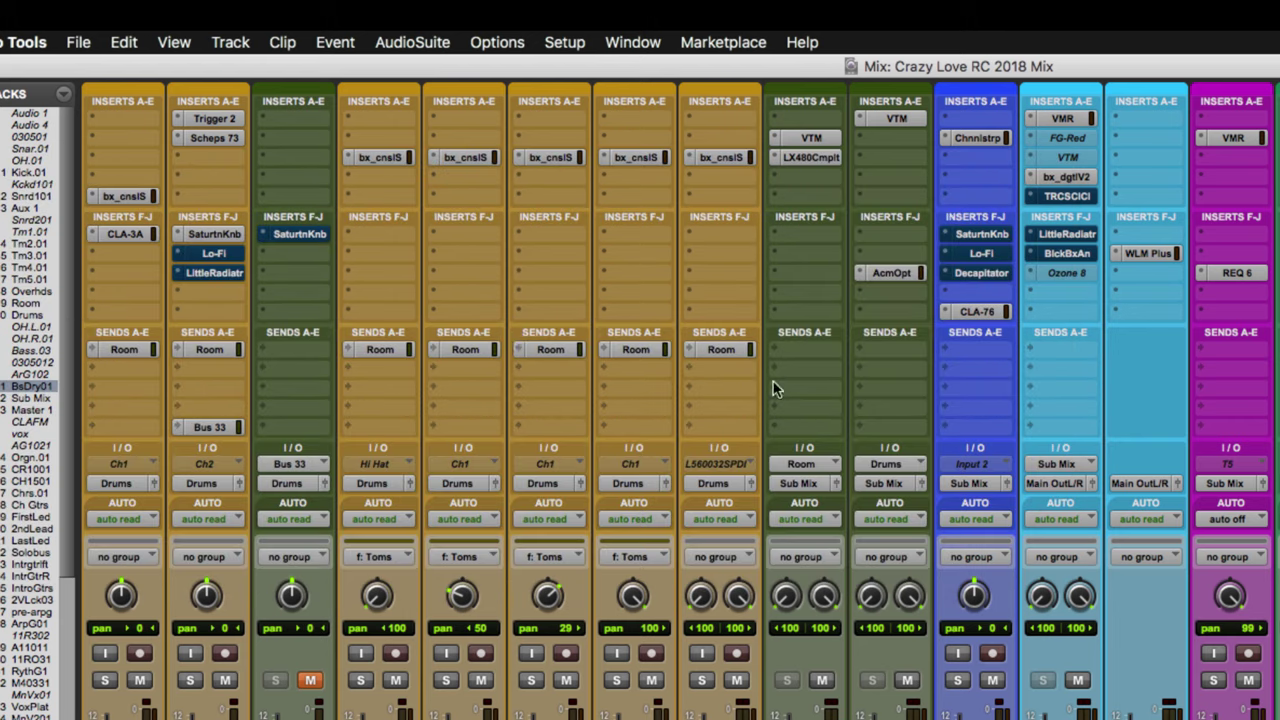